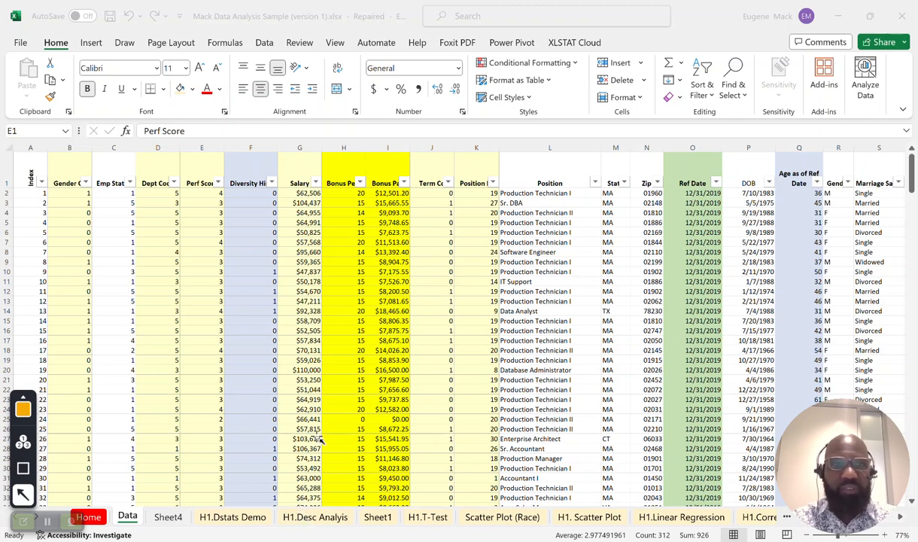
click(28, 407)
click(24, 494)
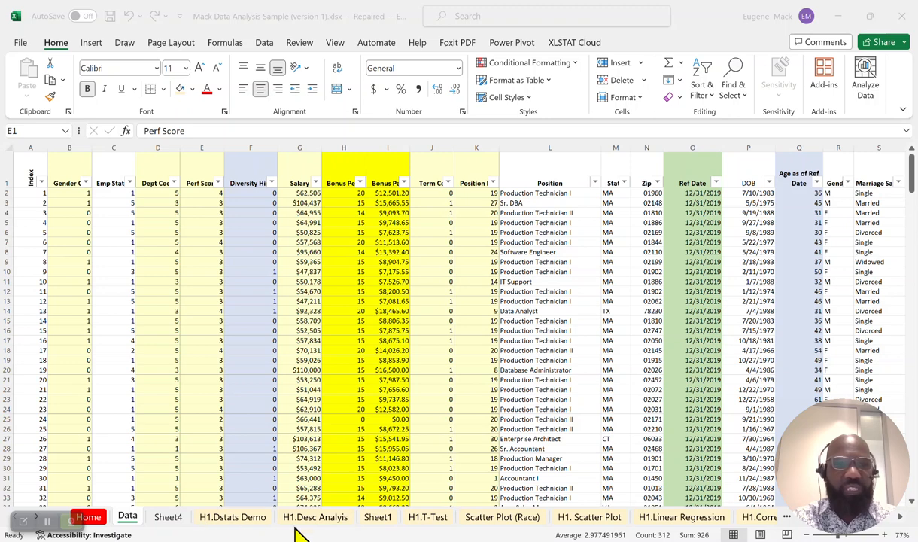
Step: Look over the statistics on Sheet4 and Sheet1, and bring up Sheet5
click(168, 519)
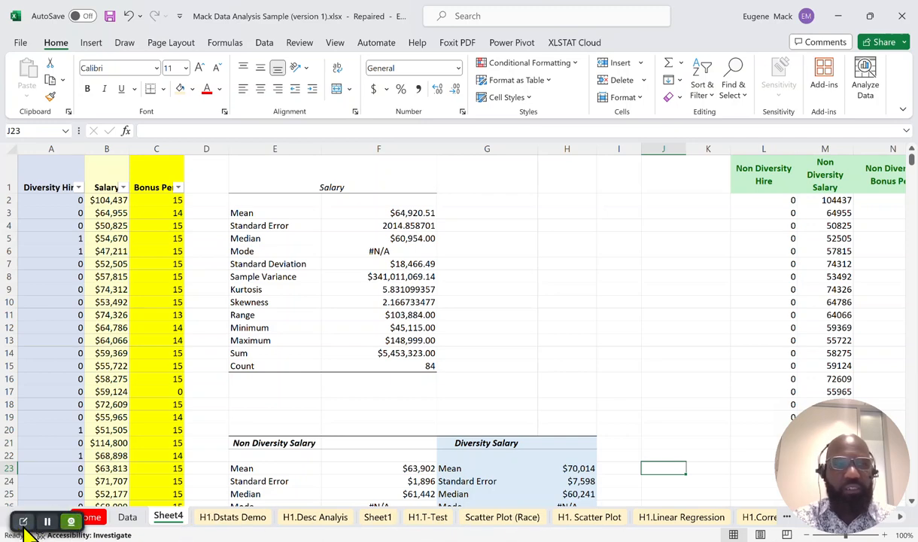
click(378, 524)
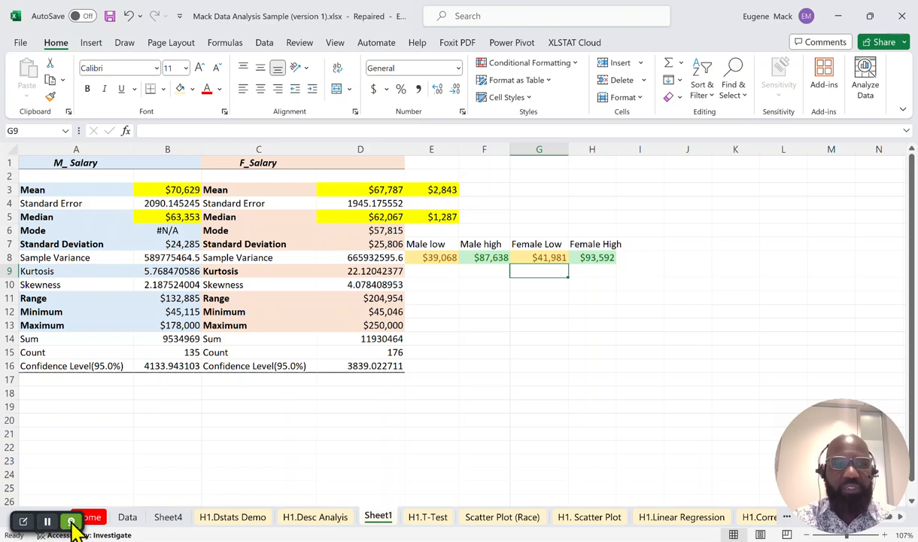
click(784, 517)
mouse_move(783, 517)
mouse_down()
mouse_move(821, 404)
mouse_move(803, 502)
mouse_move(783, 524)
mouse_up()
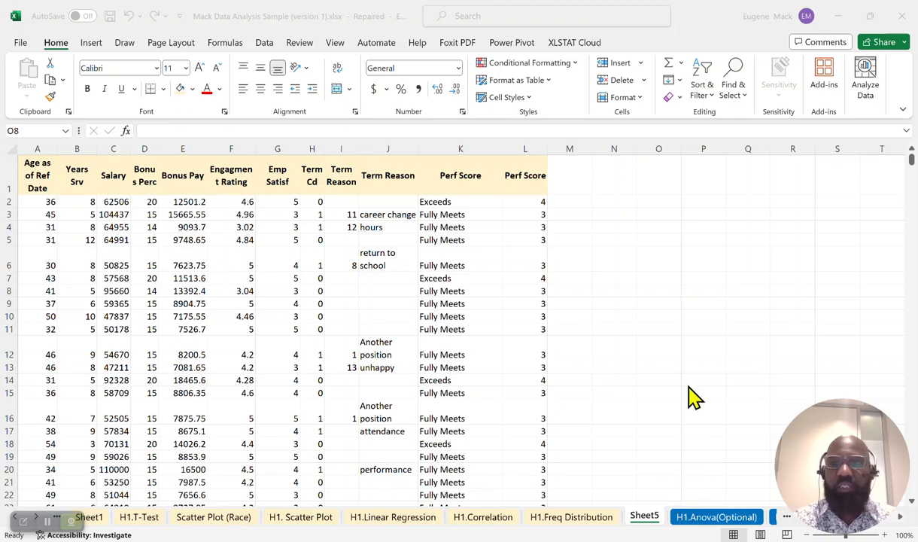
Step: Examine the age, years of service and salary bin columns beside the employee data on Sheet5
key(Right)
key(Right)
key(Right)
key(Right)
key(Right)
key(Right)
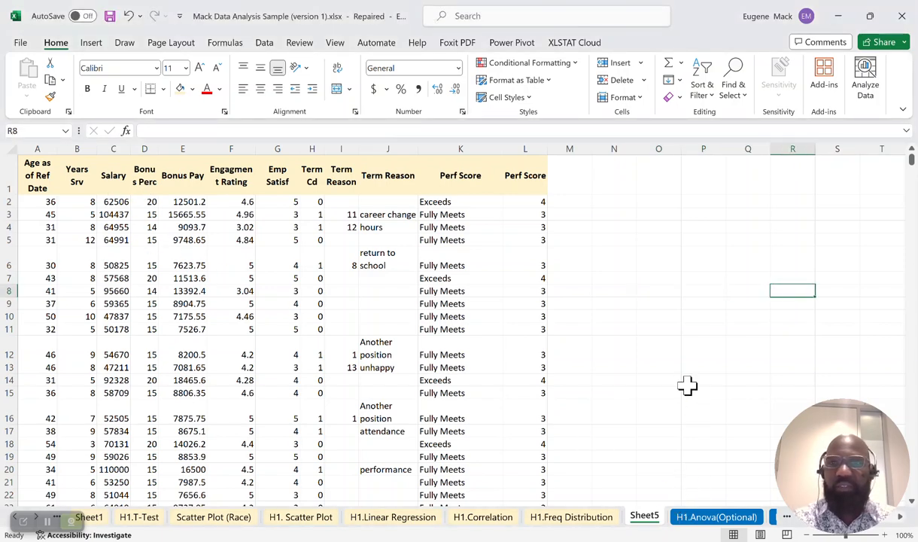
key(Right)
key(Right)
key(Right)
key(Right)
key(Right)
key(Right)
key(Right)
key(Right)
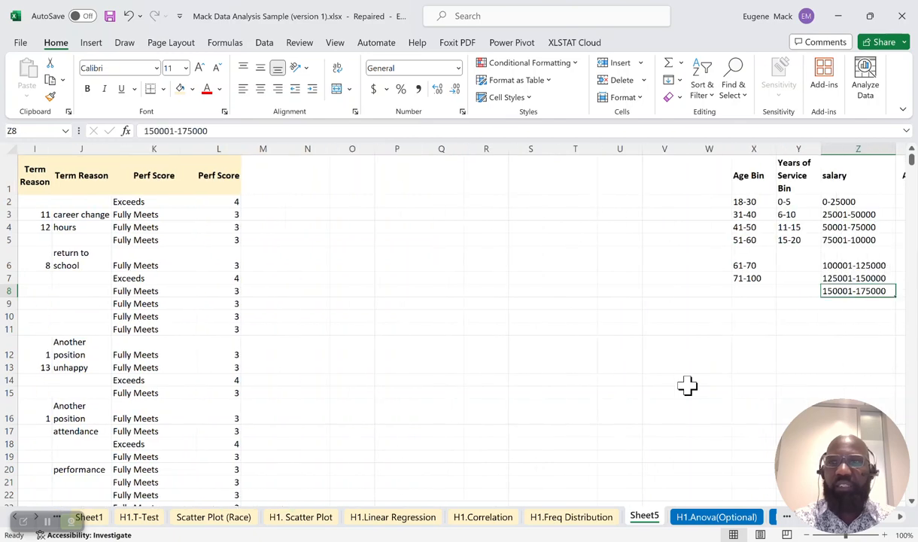
key(Right)
key(Right)
key(Right)
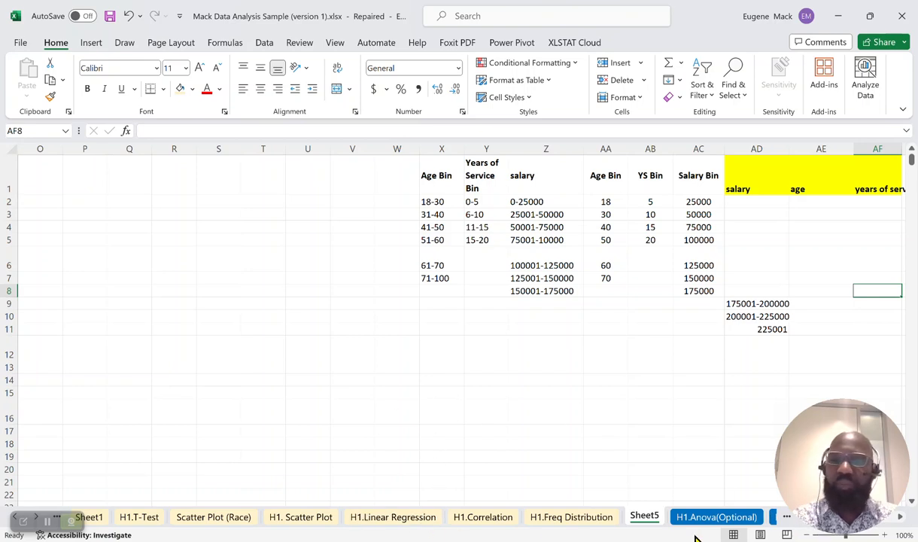
Step: Turn on filtering for columns B through L, from Years Srv to the last Perf Score column
click(424, 315)
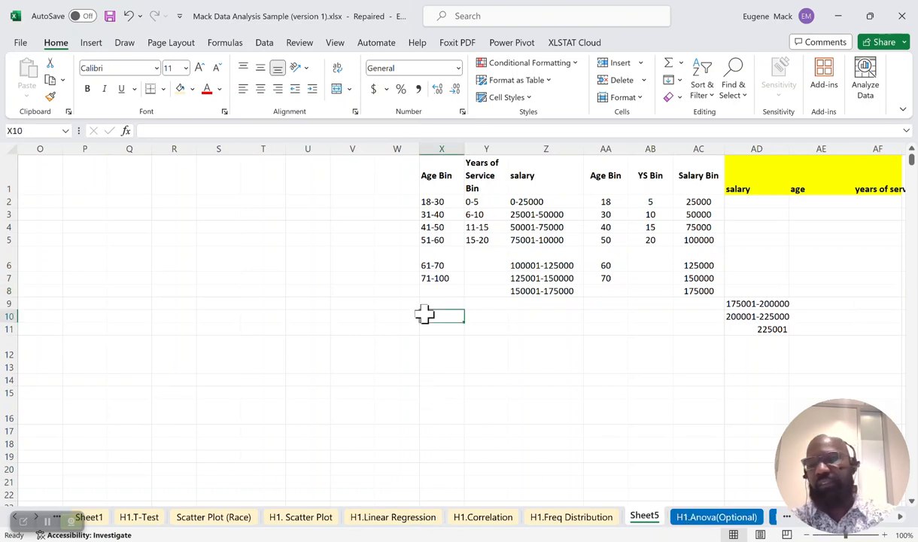
key(Left)
key(Left)
key(Left)
key(Left)
key(Left)
key(Left)
key(Left)
key(Left)
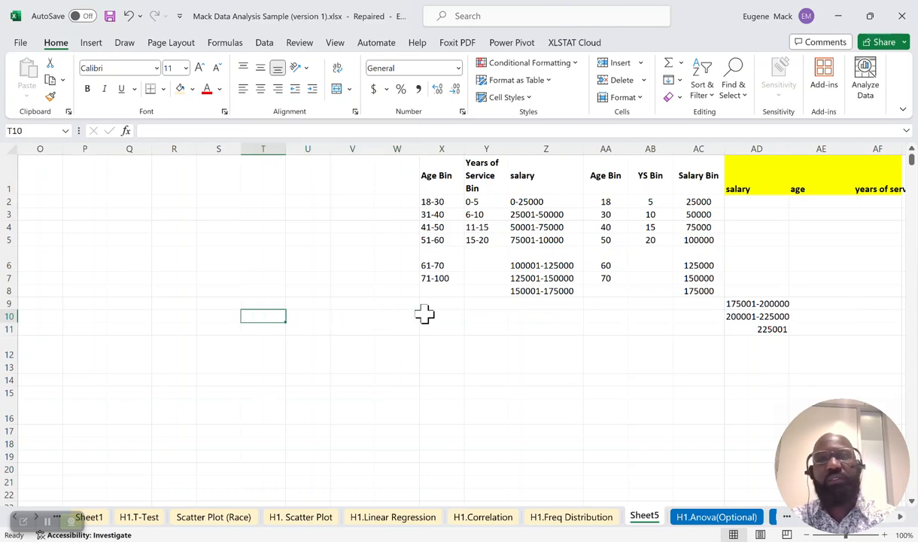
key(Left)
key(Left)
key(Left)
key(Left)
key(Left)
key(Left)
key(Left)
key(Left)
key(Left)
key(Left)
key(Left)
key(Left)
key(Left)
key(Left)
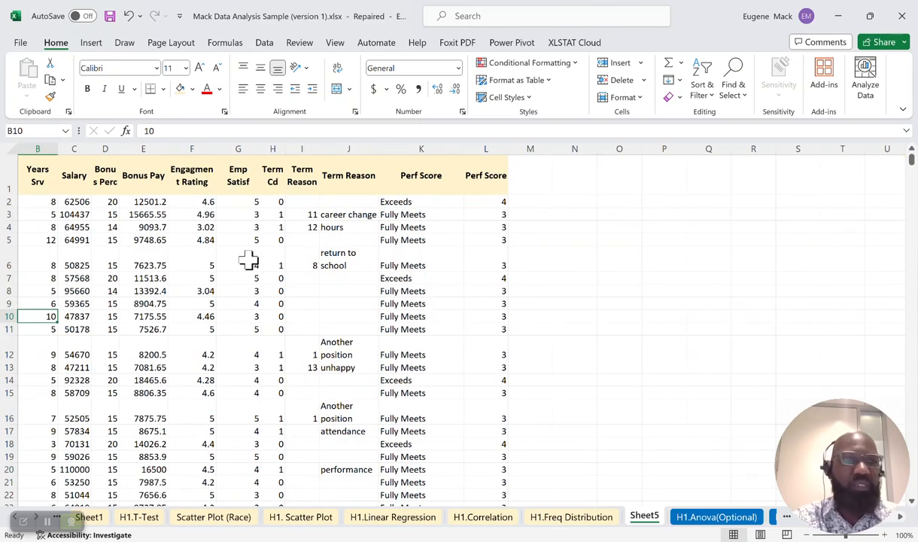
drag(41, 148, 478, 158)
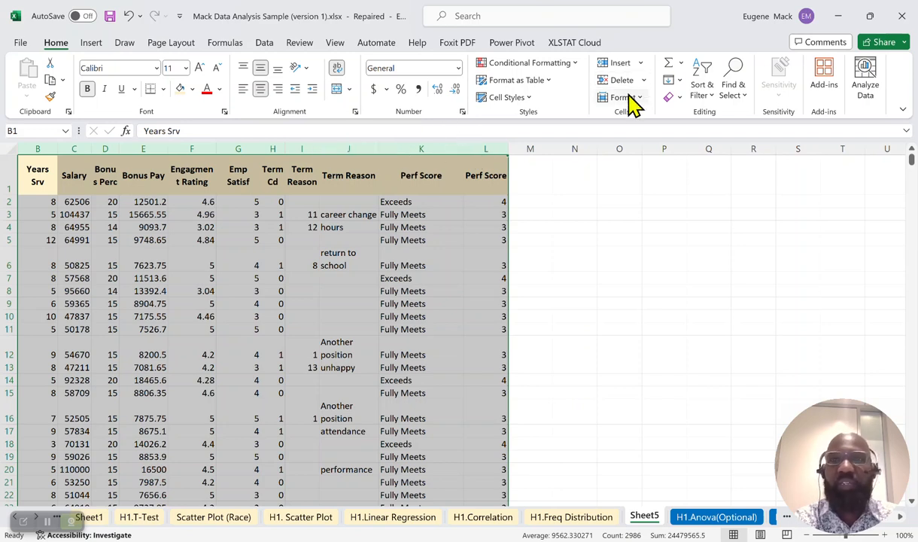
click(709, 96)
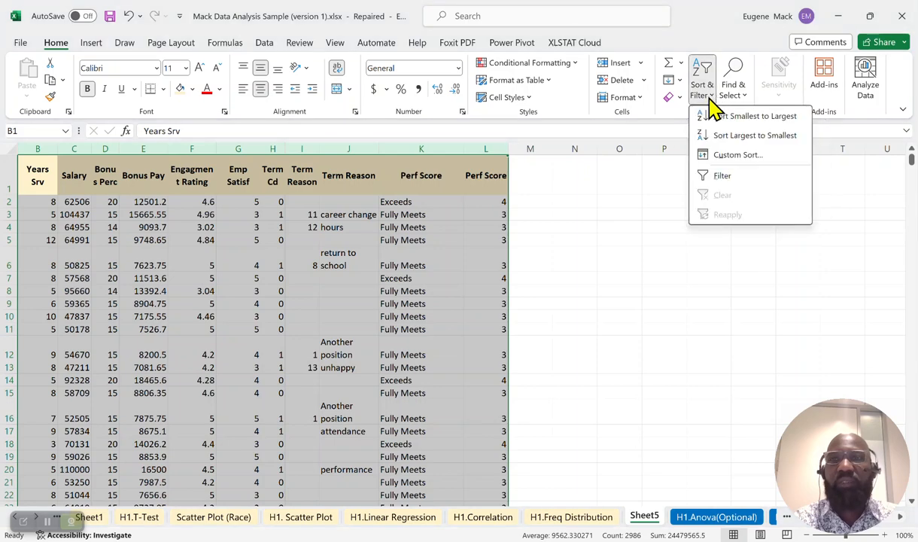
click(722, 179)
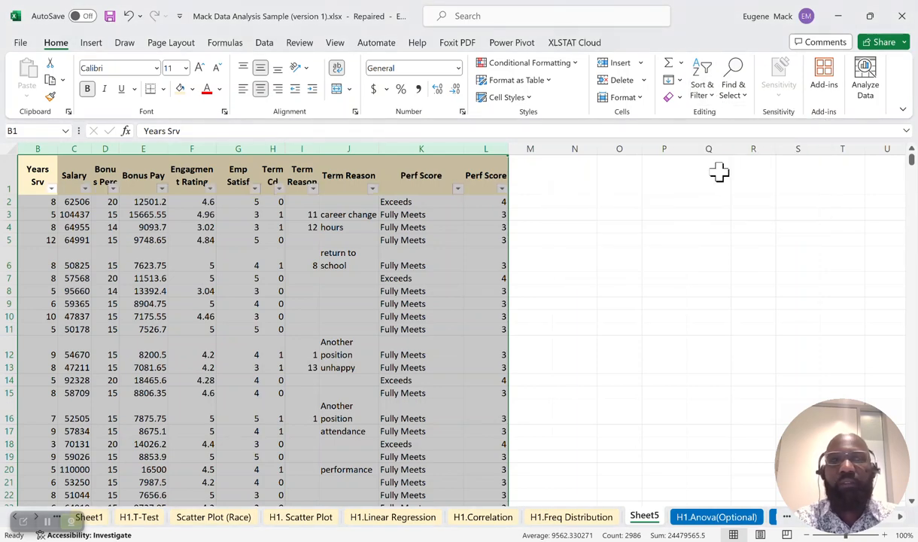
click(633, 199)
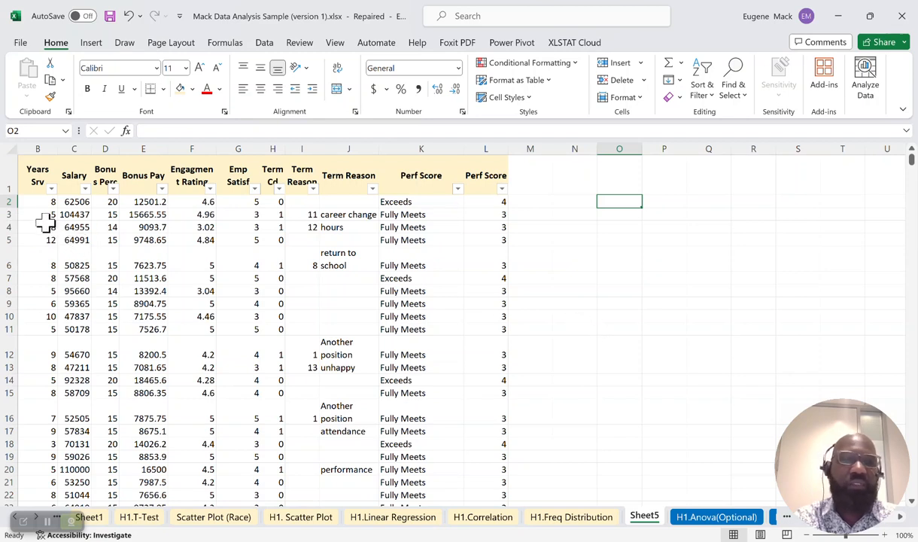
Step: Enter the header "5 years" in cell N1
click(586, 178)
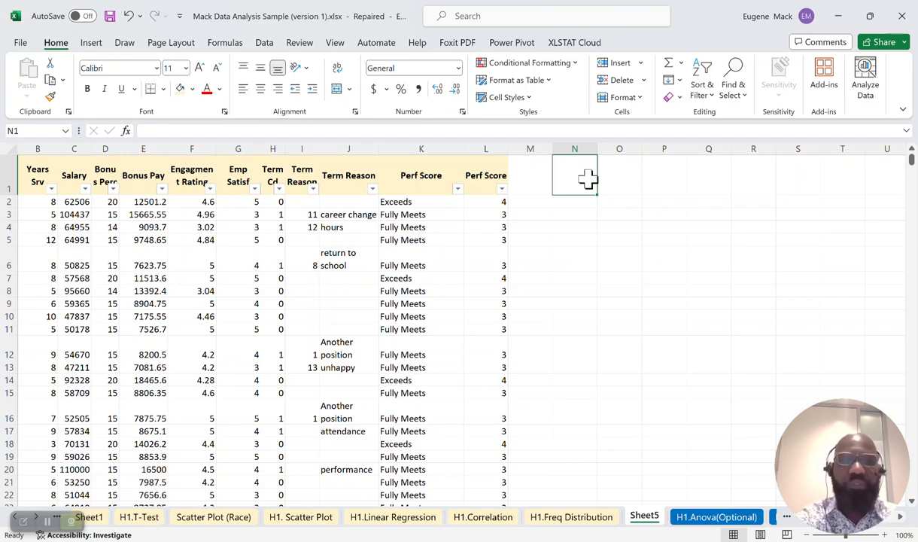
text(5)
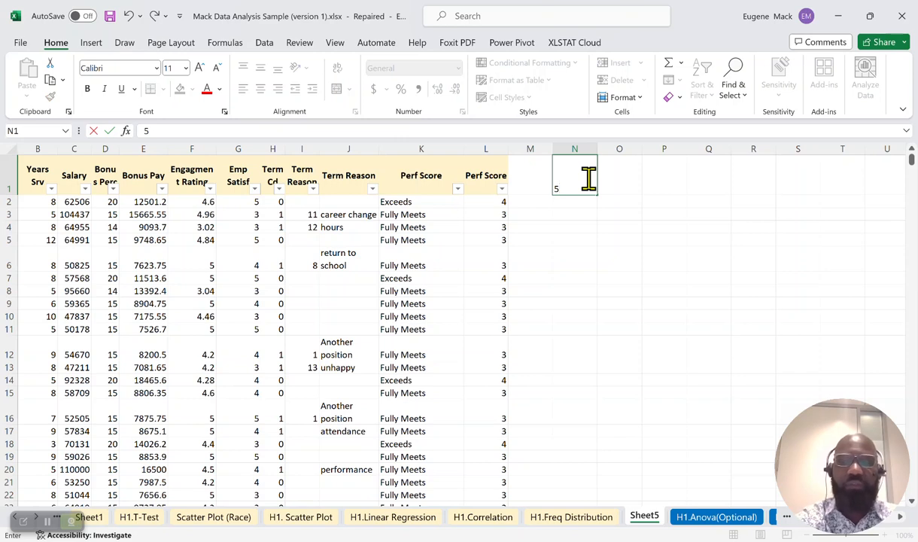
text( ywE)
key(BackSpace)
key(BackSpace)
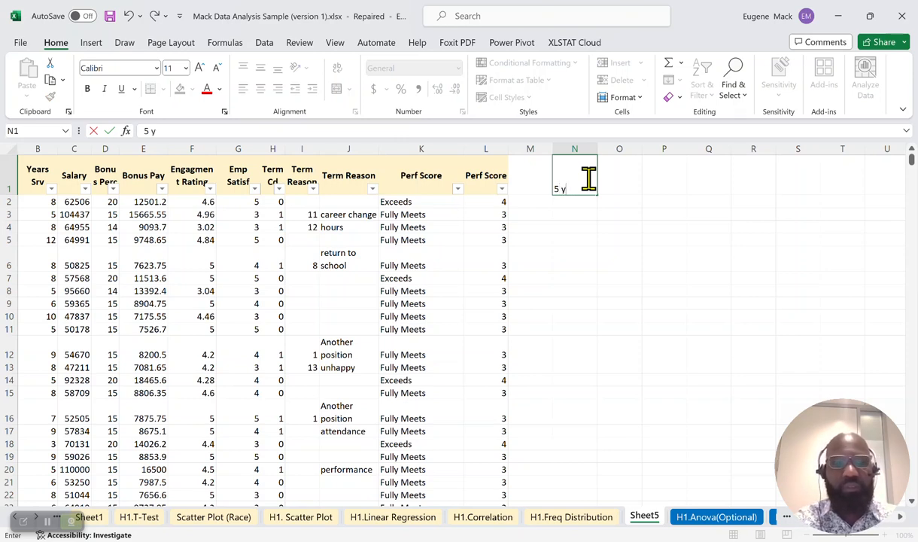
text(ears)
click(638, 199)
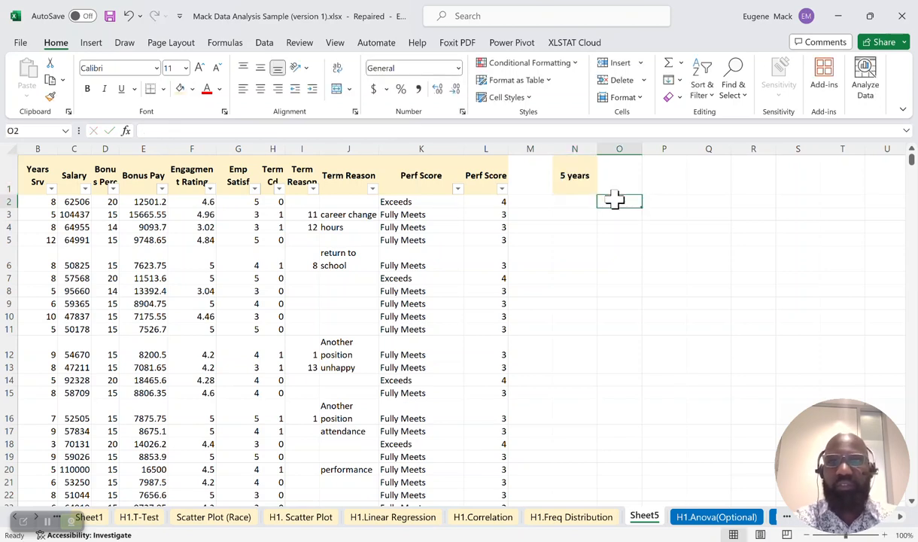
Step: Fill the N1 header into O1 and change the copy to "10 years"
click(587, 180)
mouse_move(594, 193)
mouse_down()
mouse_move(729, 183)
mouse_move(604, 179)
mouse_up()
double_click(608, 179)
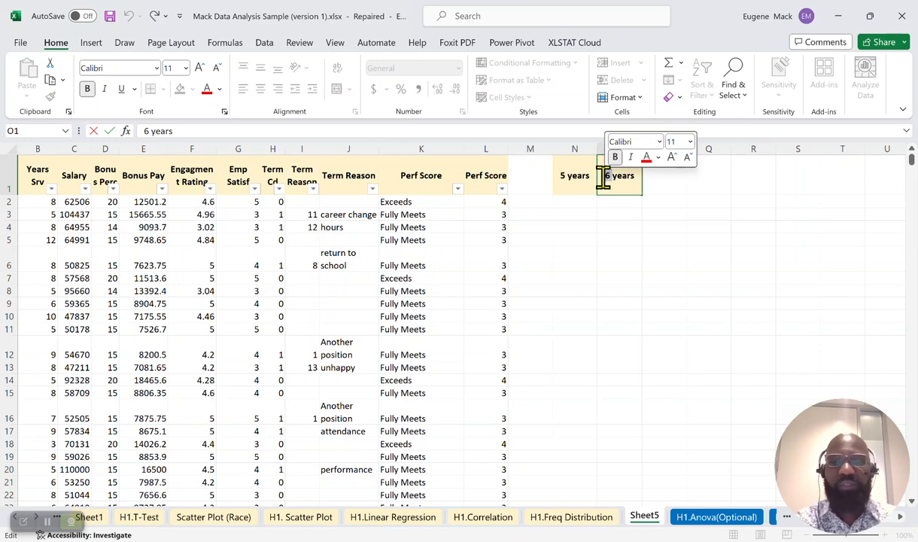
text(10)
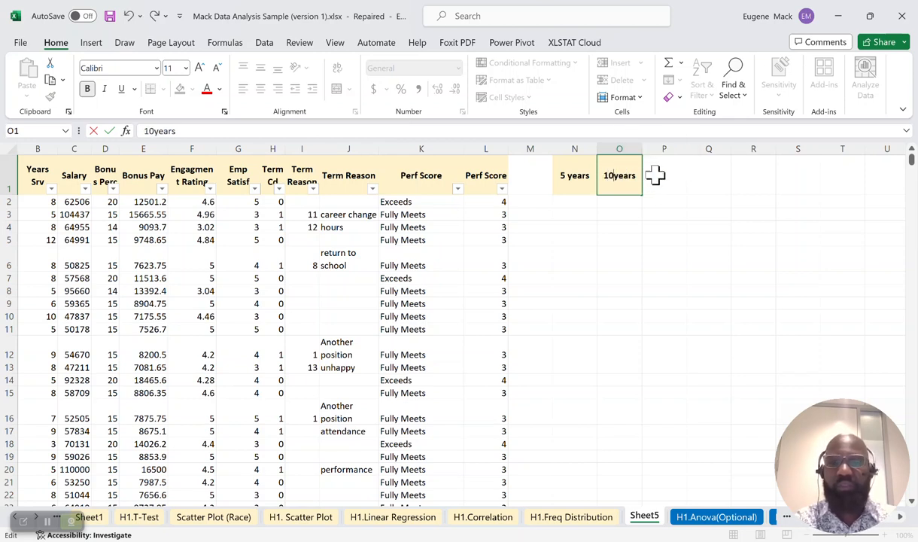
click(661, 175)
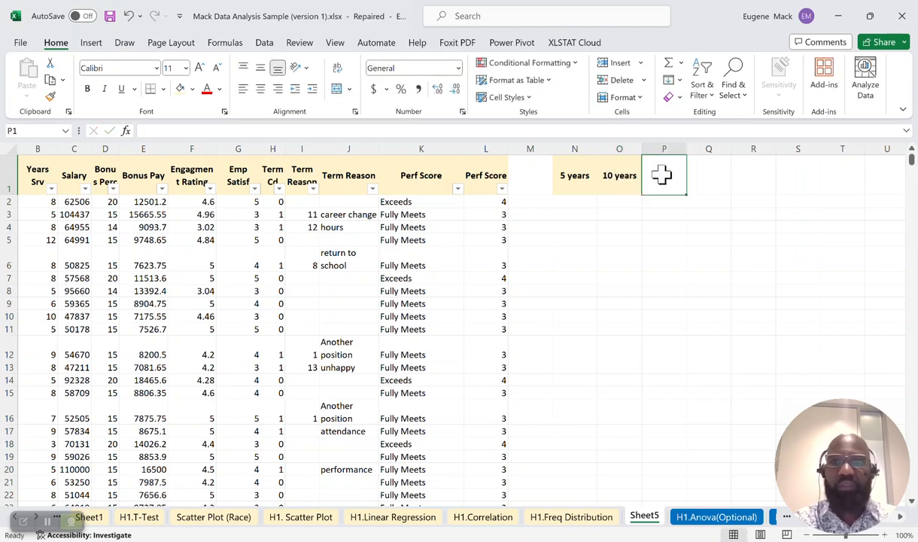
Step: Change the two year-group headers to ranges: "0-5 years" in N1 and "6-10 years" in O1
click(564, 174)
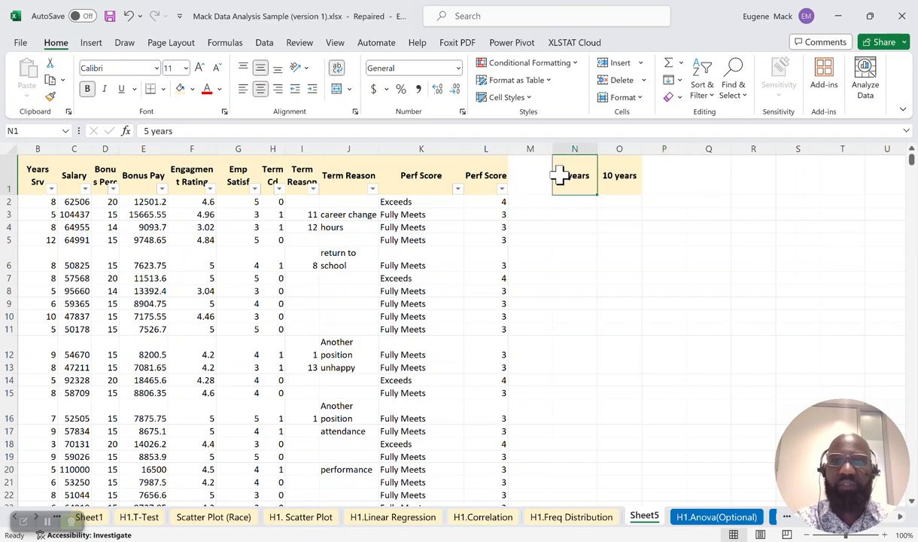
double_click(586, 177)
text(0-)
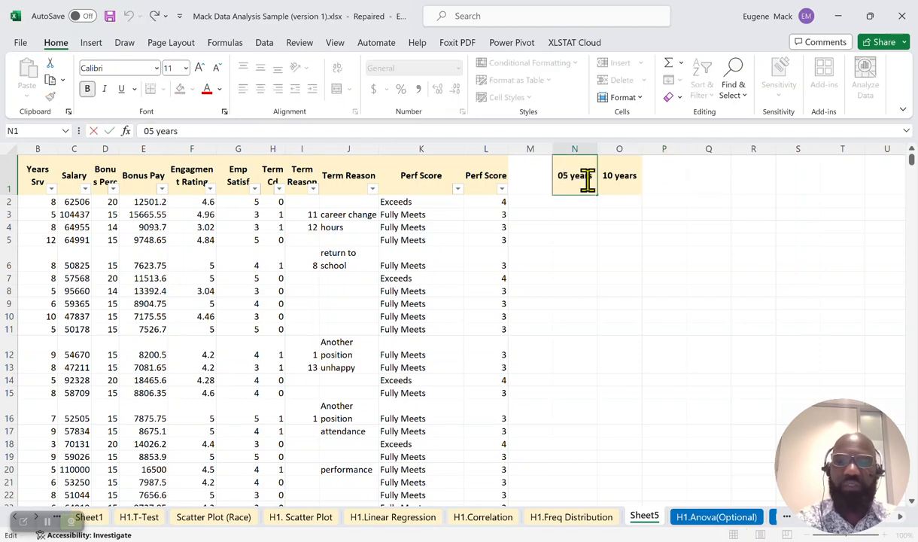
click(618, 177)
double_click(609, 177)
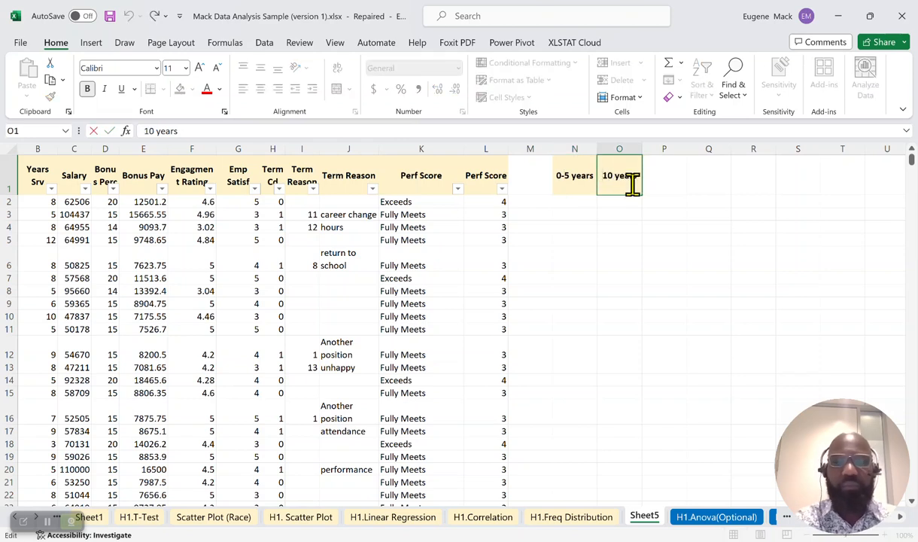
text(6-)
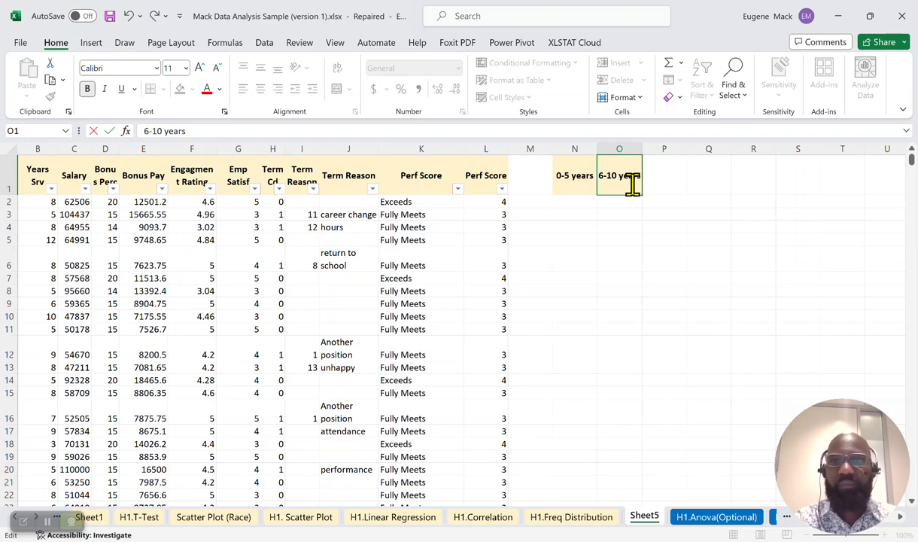
click(659, 177)
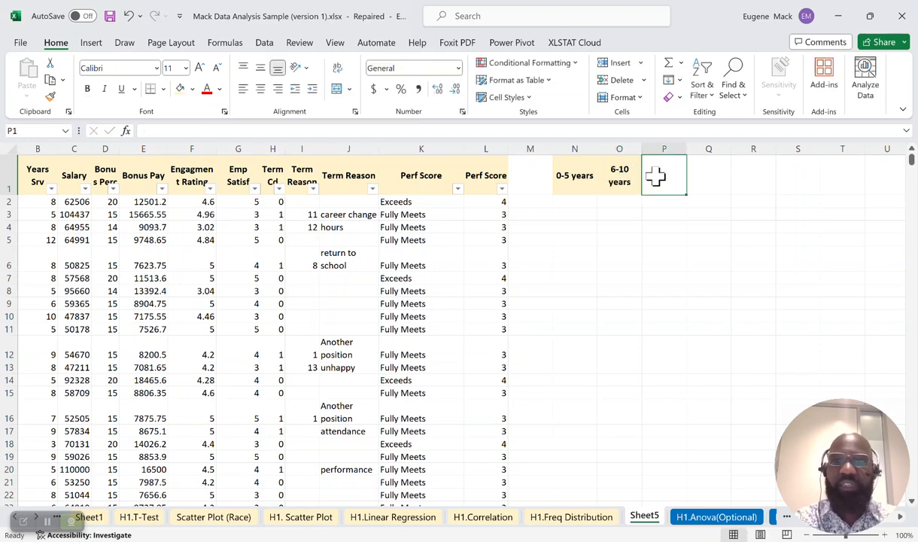
Step: Add the headers "11-15 years" in P1 and "16-20 years" in Q1
text(11-15)
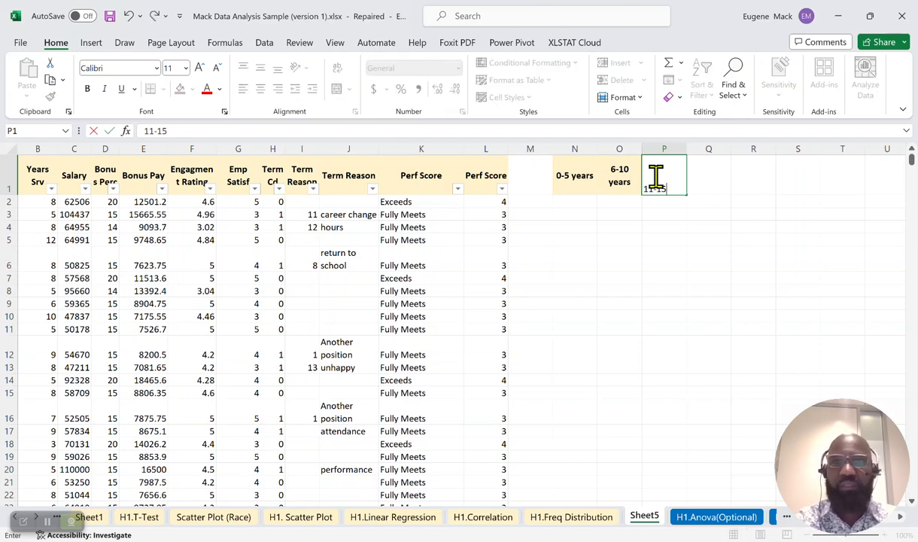
text( years)
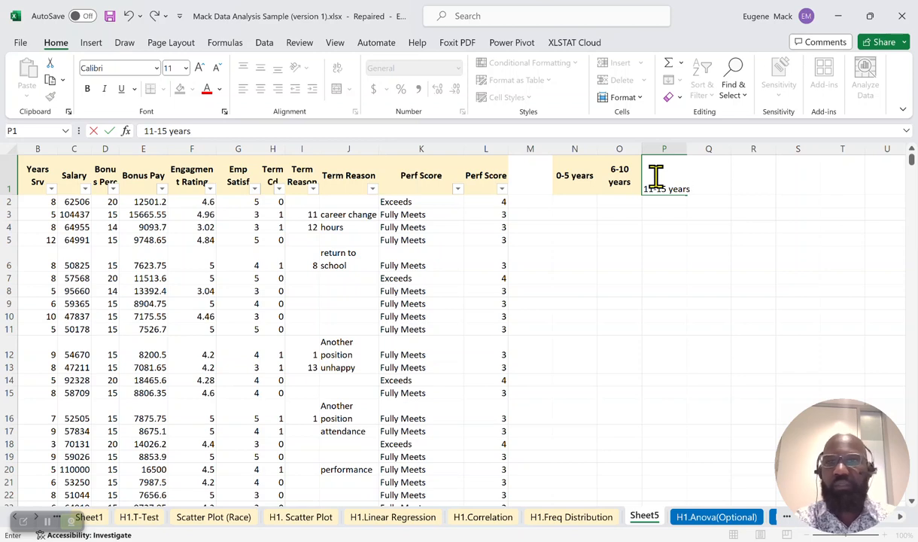
click(711, 215)
click(709, 178)
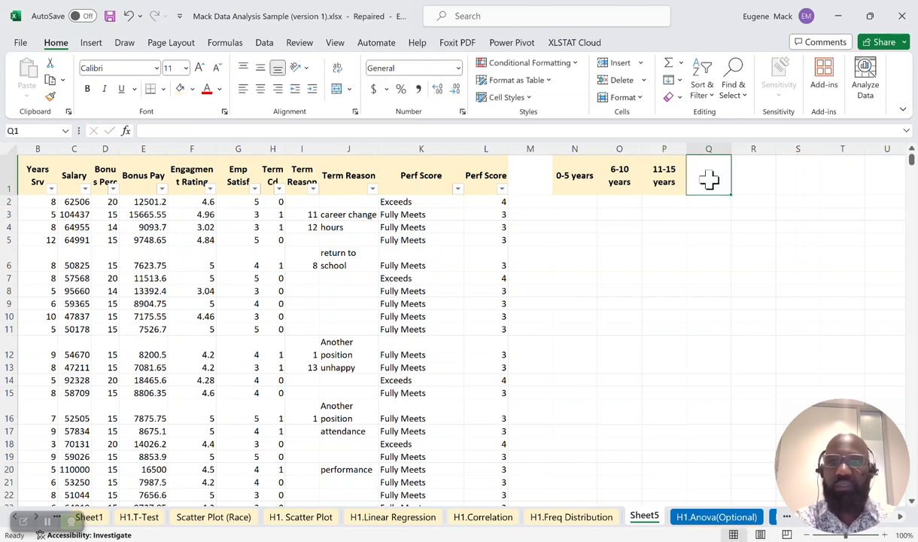
text(16-20)
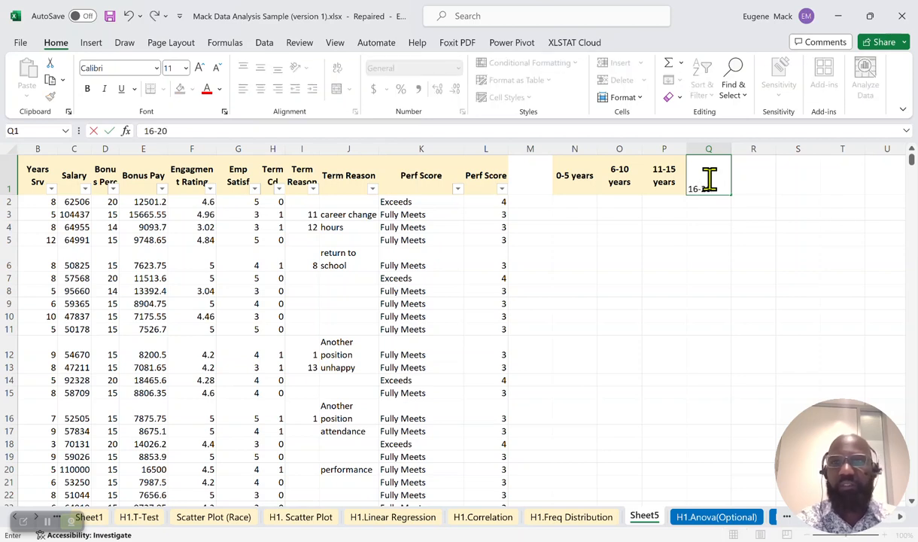
text( years)
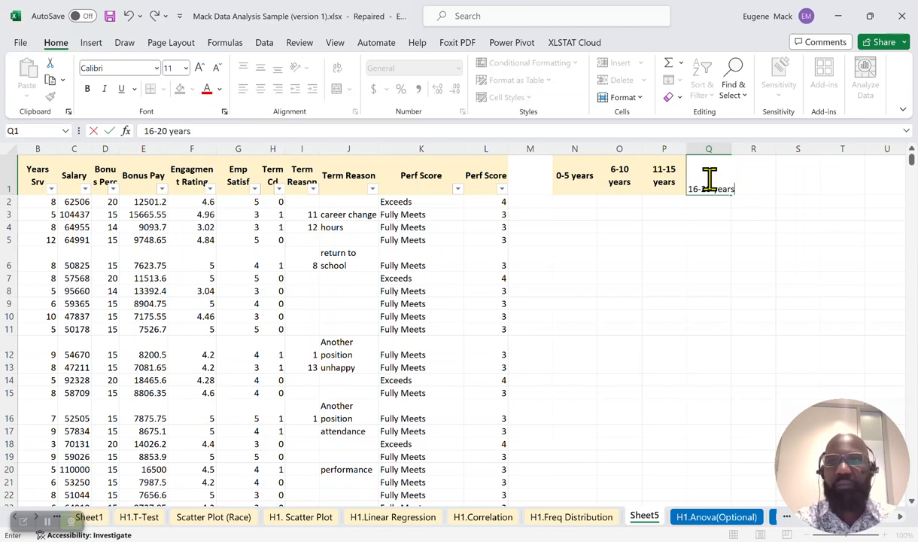
click(797, 214)
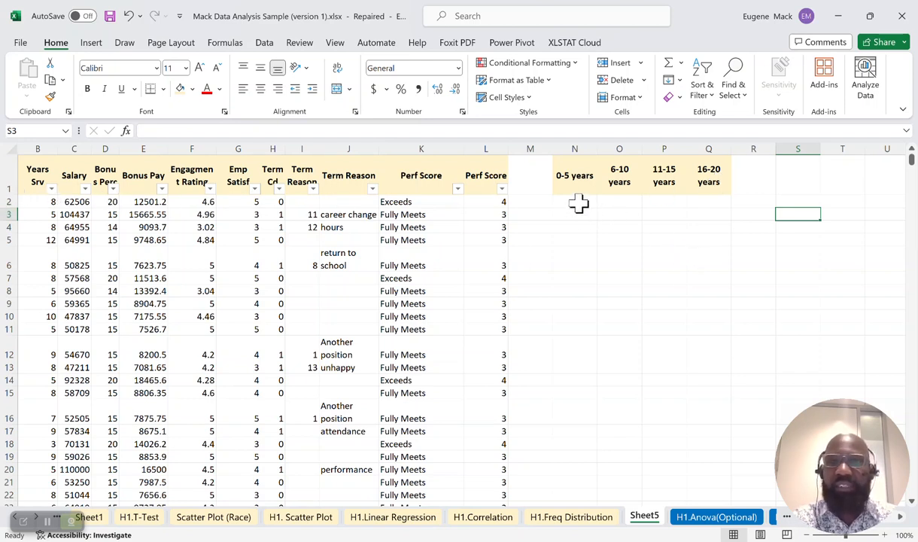
Step: Filter the Years Srv column to show only the values 1, 3, 4 and 5
click(50, 188)
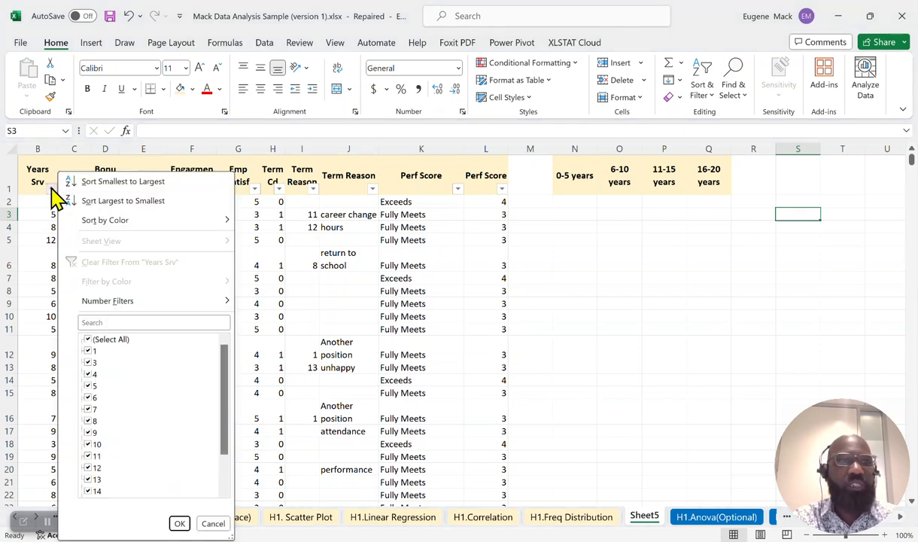
click(88, 340)
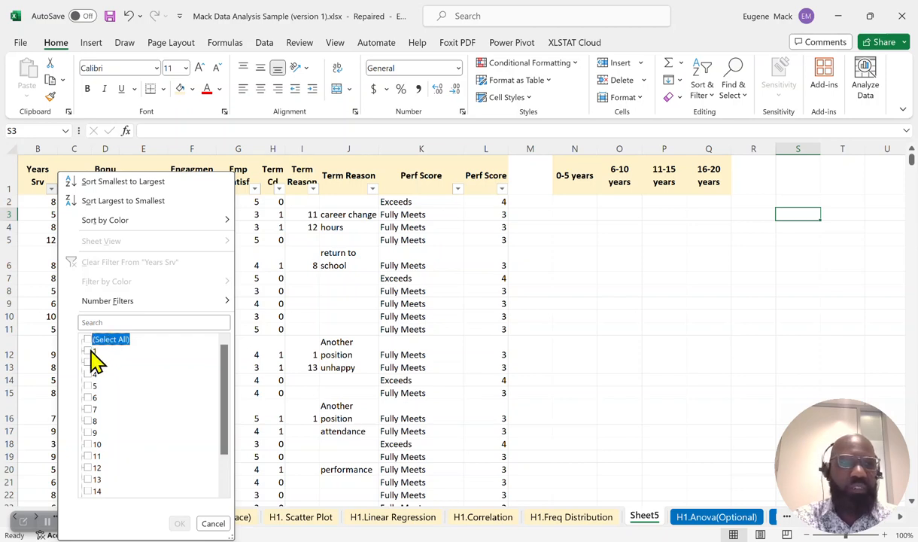
click(89, 351)
click(88, 362)
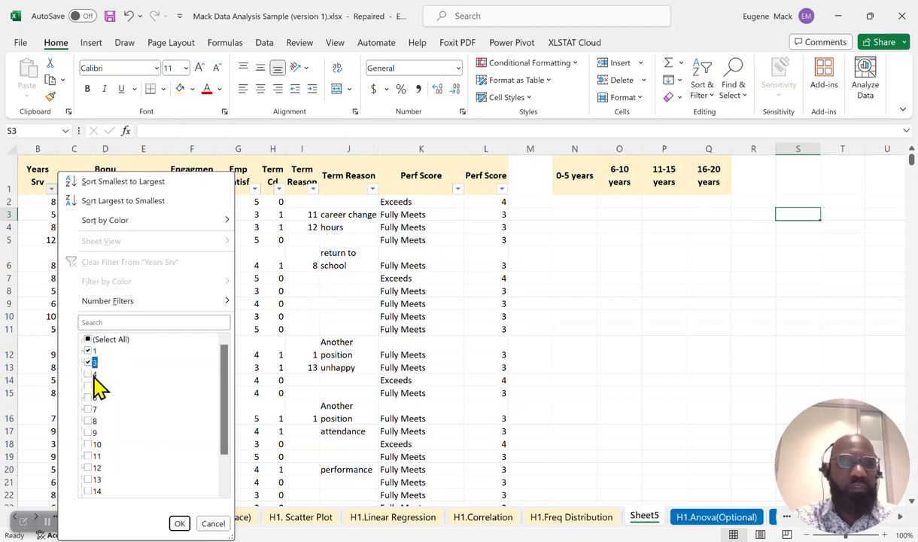
click(88, 374)
click(89, 385)
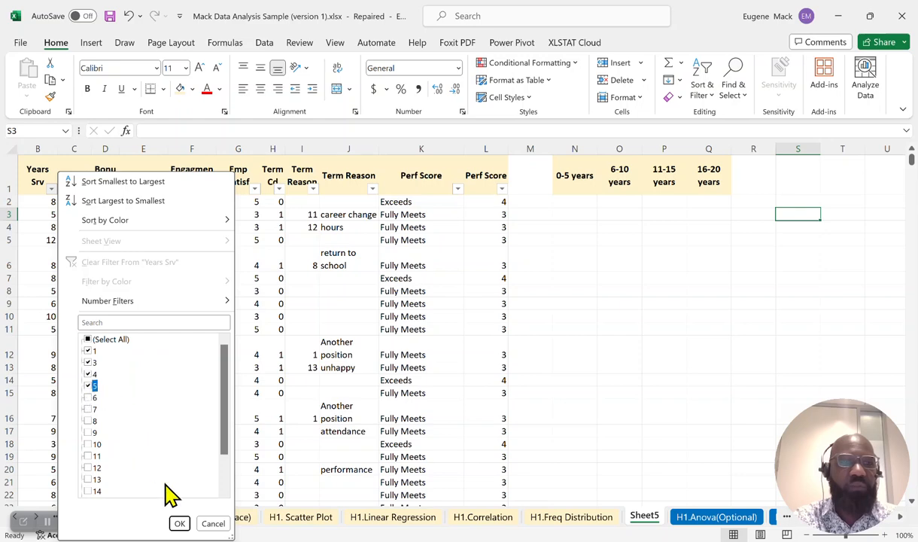
click(179, 523)
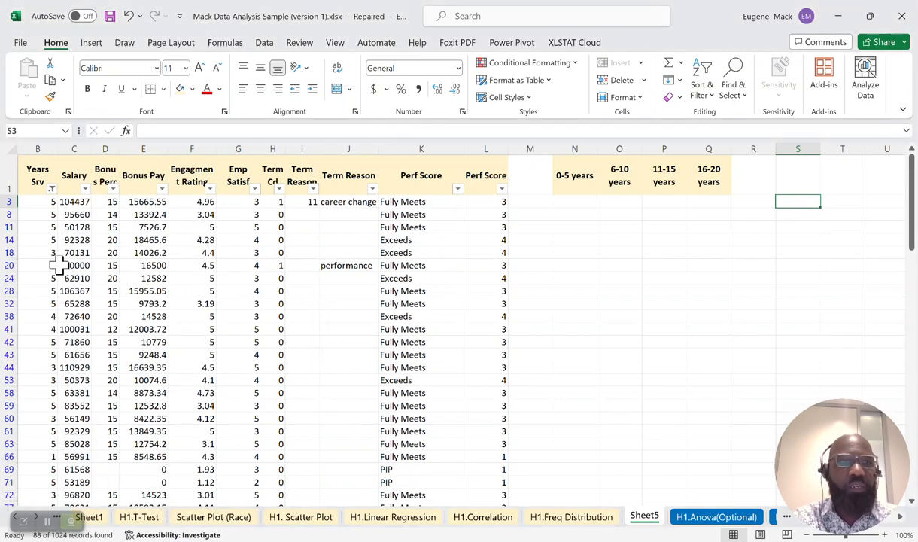
Step: Copy the filtered salaries from C3 down to C312 and paste them as values starting at N3 under "0-5 years"
scroll(41, 233, down, 1)
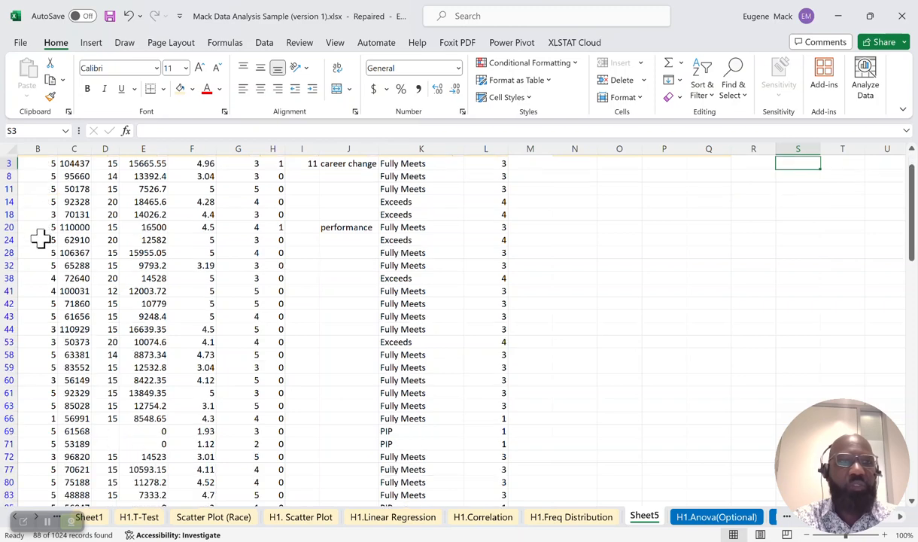
scroll(40, 239, up, 1)
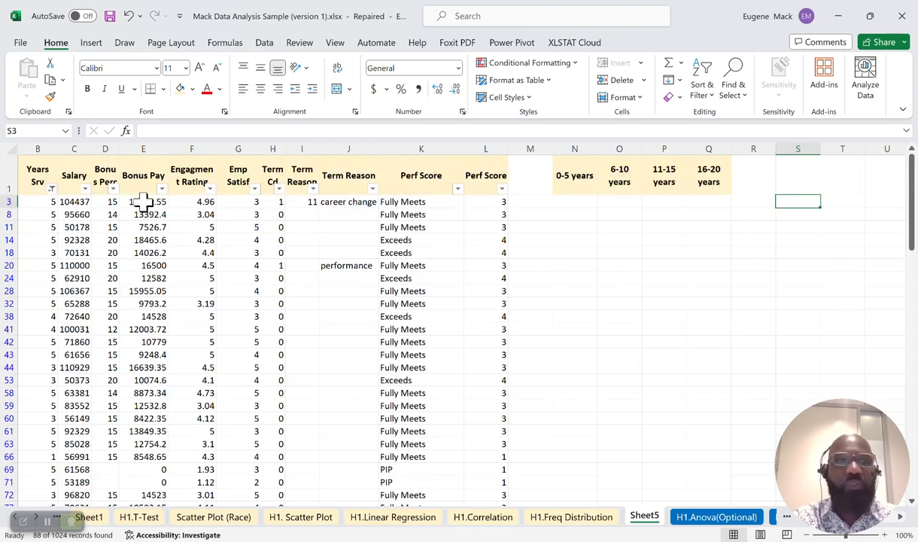
drag(78, 201, 85, 365)
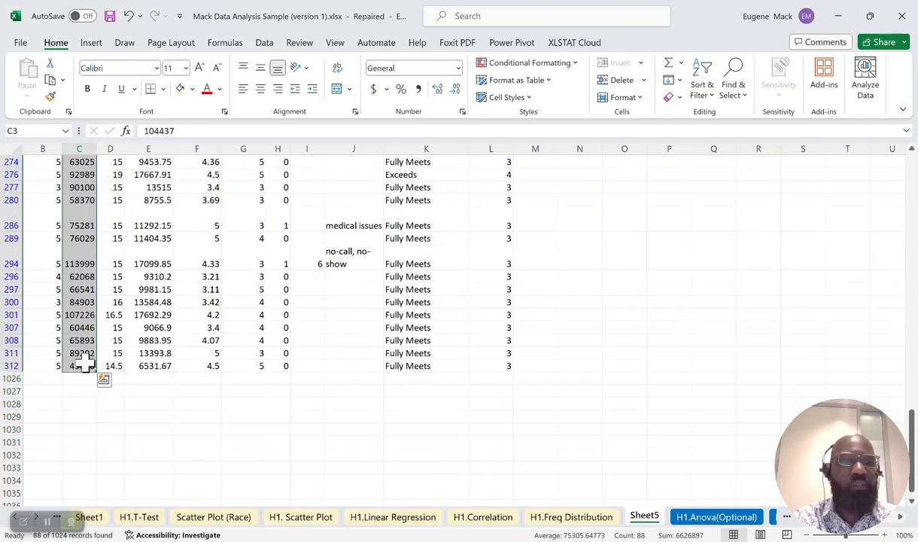
right_click(85, 363)
click(120, 165)
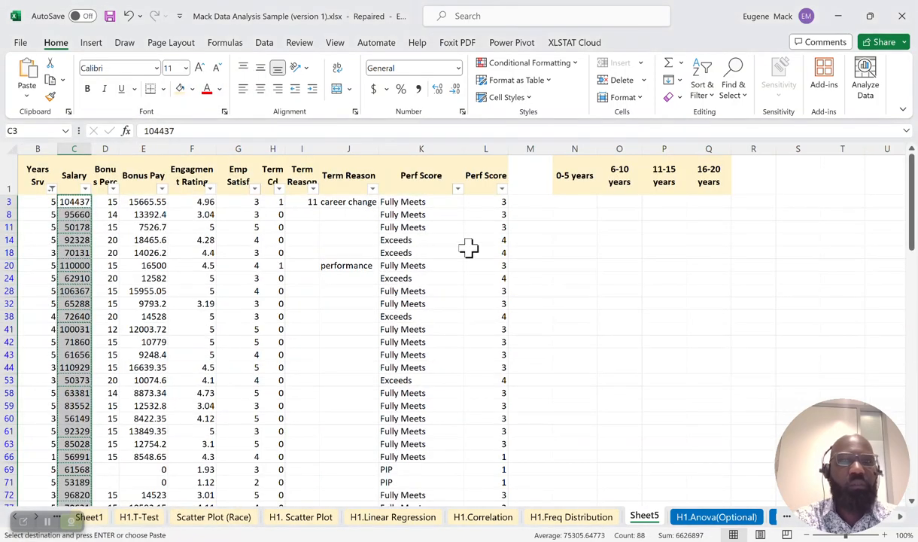
click(573, 202)
right_click(573, 201)
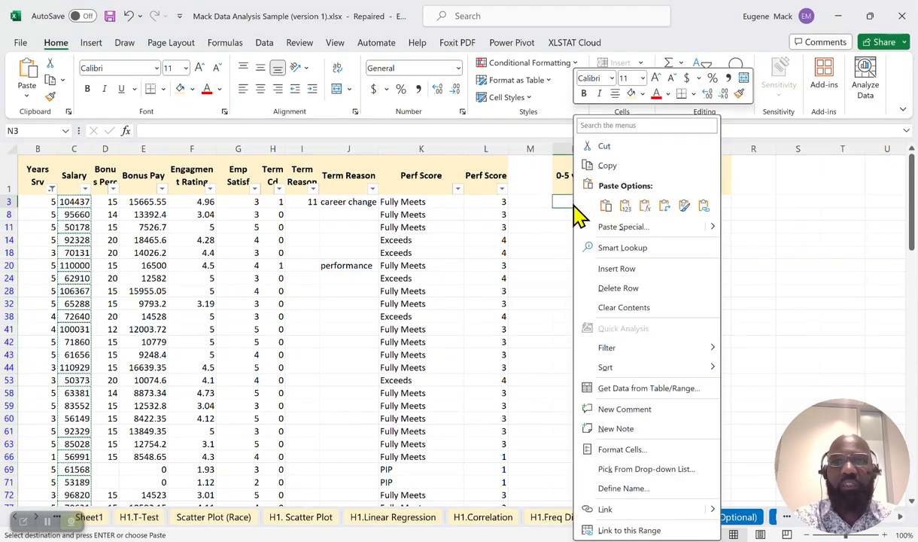
click(627, 211)
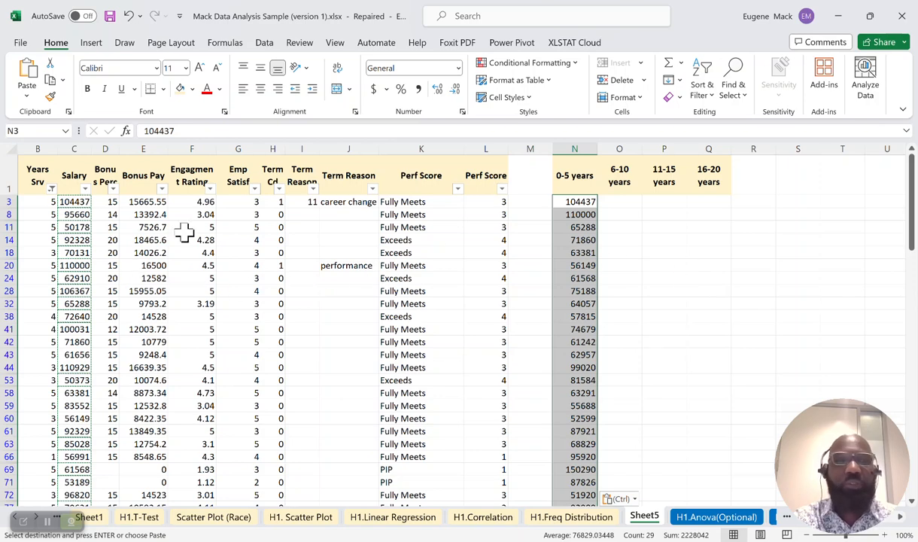
Step: Change the Years Srv filter to show only the values 6, 7, 8, 9 and 10
click(50, 189)
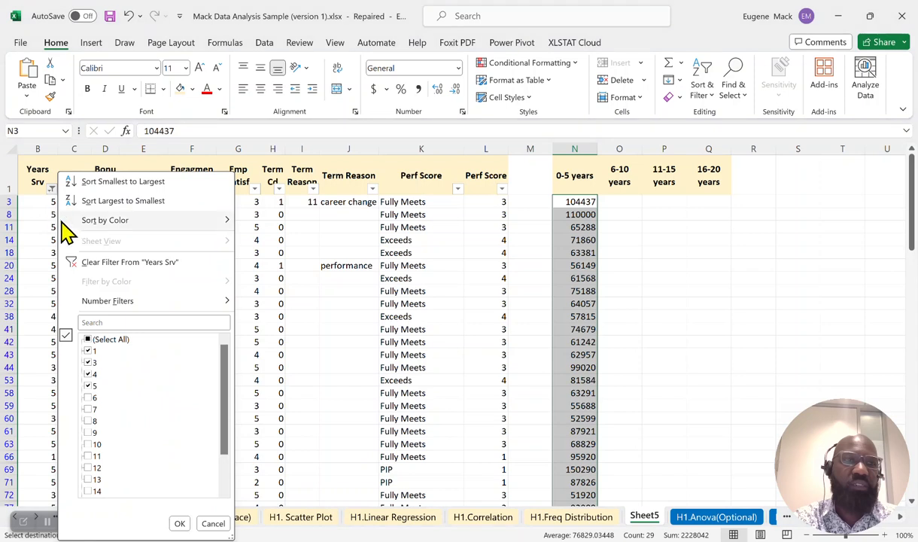
click(88, 340)
click(88, 340)
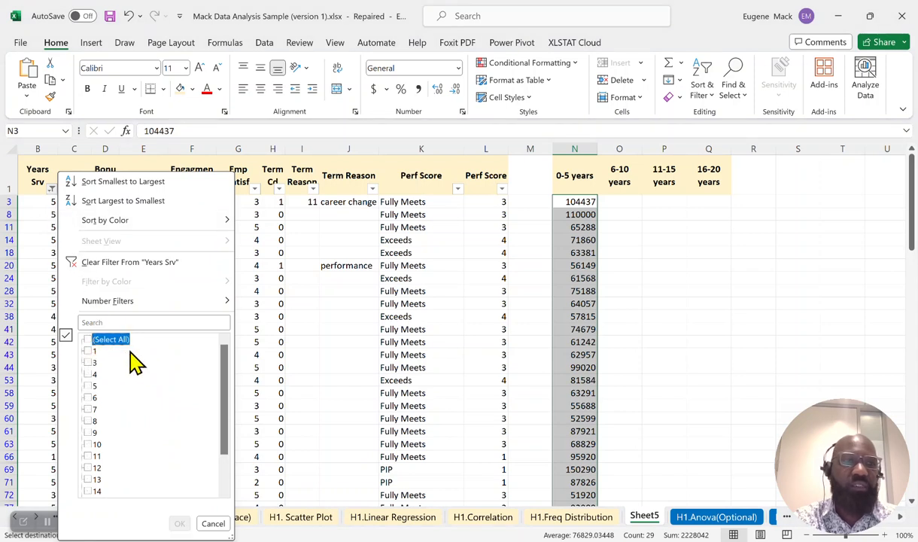
click(88, 398)
click(89, 408)
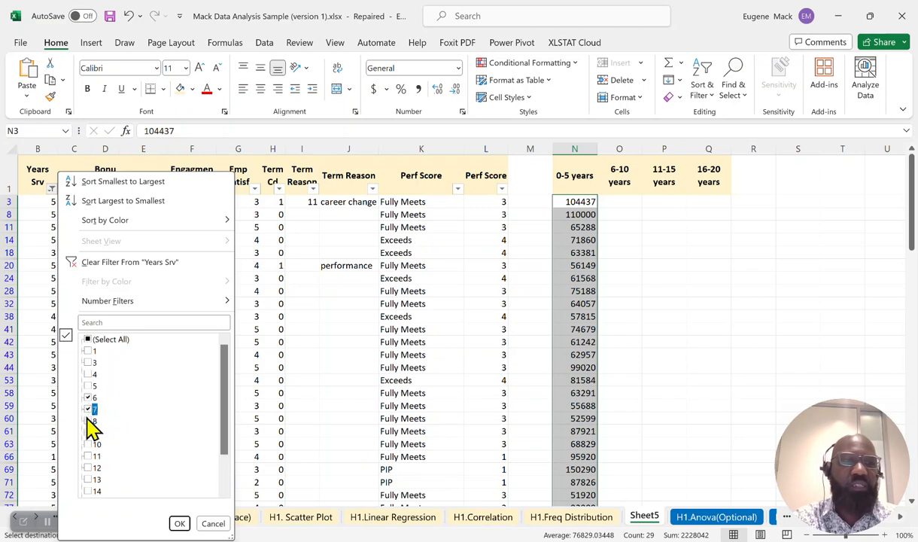
click(88, 432)
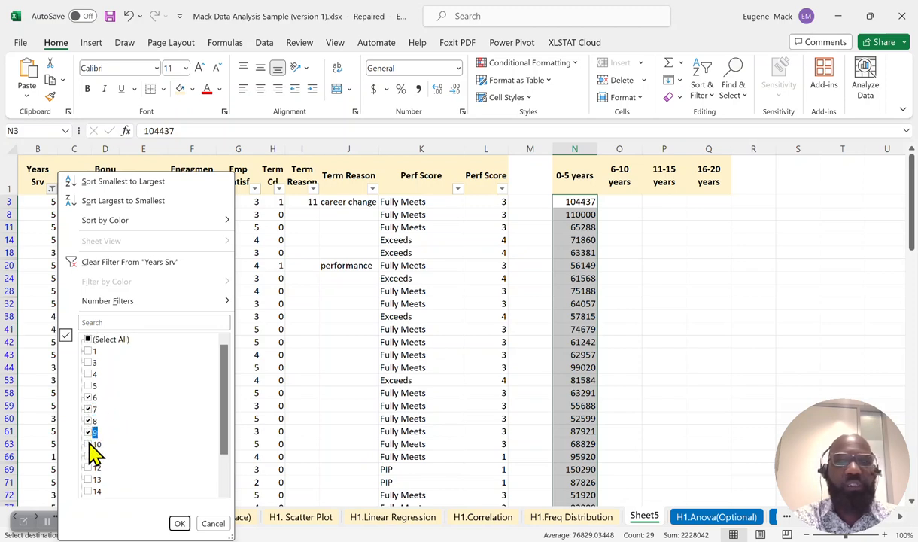
click(88, 444)
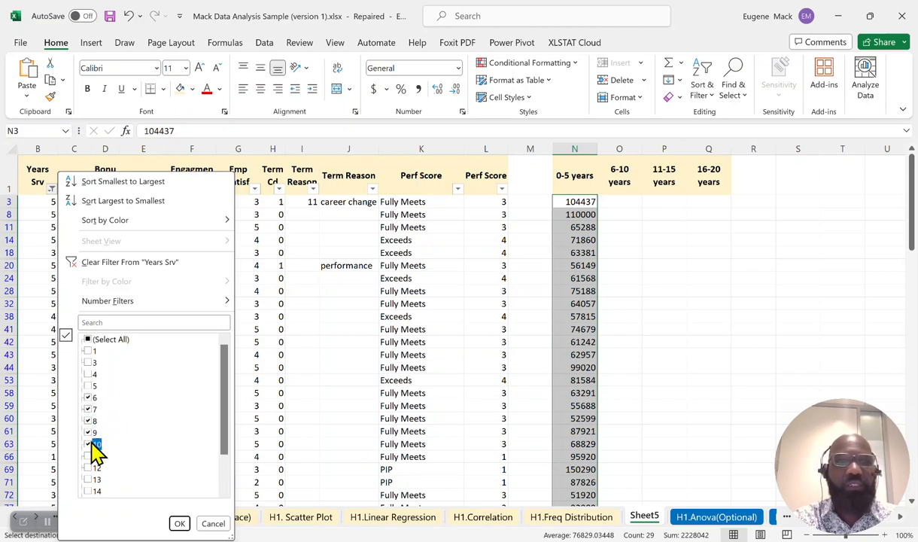
click(179, 524)
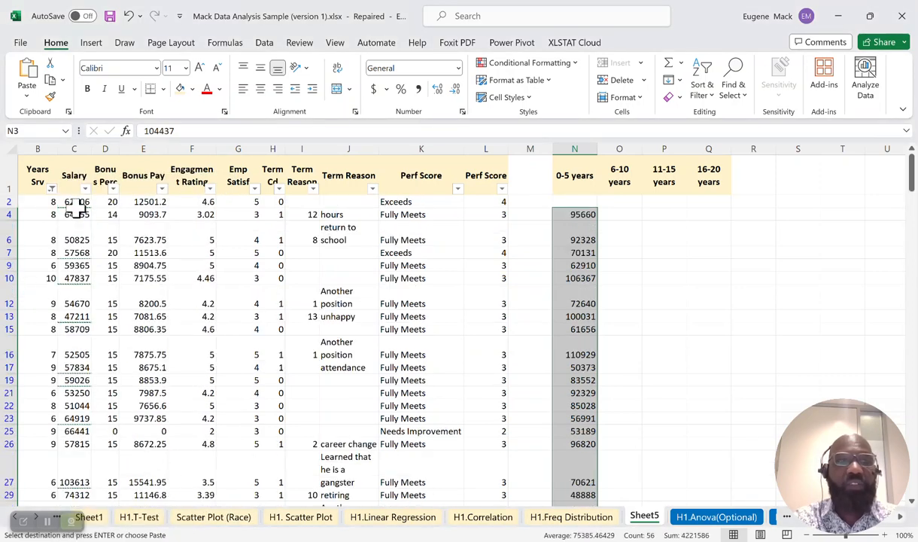
Step: Copy the filtered salaries from C2 to the end of the data and paste them as values starting at O2 under "6-10 years"
drag(76, 202, 79, 481)
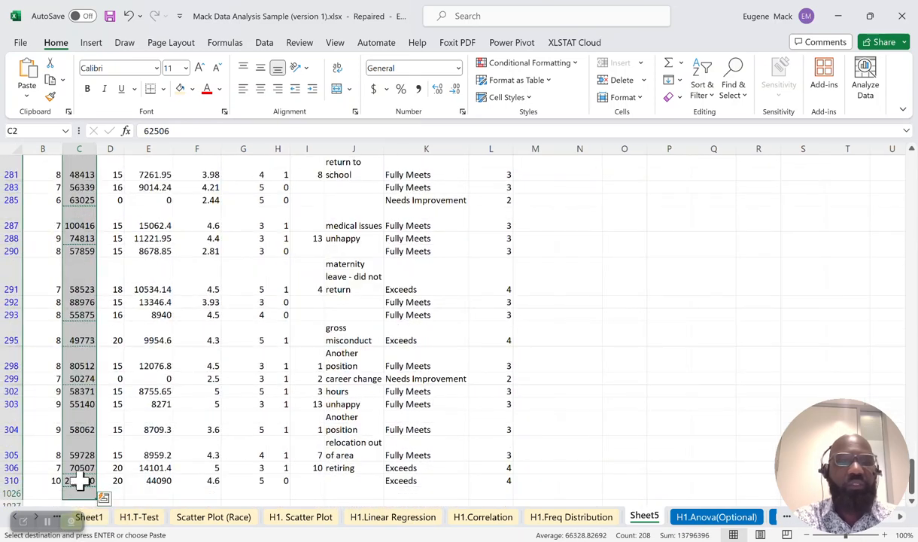
right_click(83, 474)
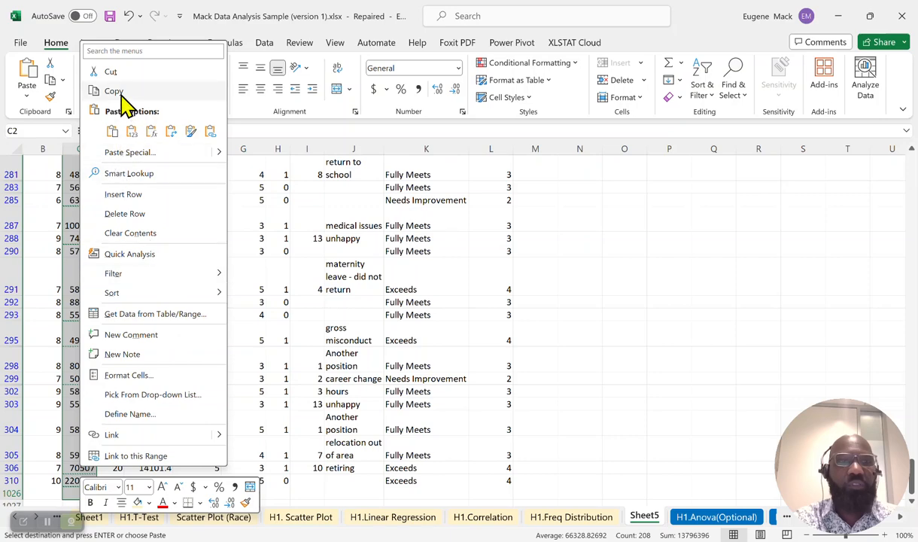
click(114, 91)
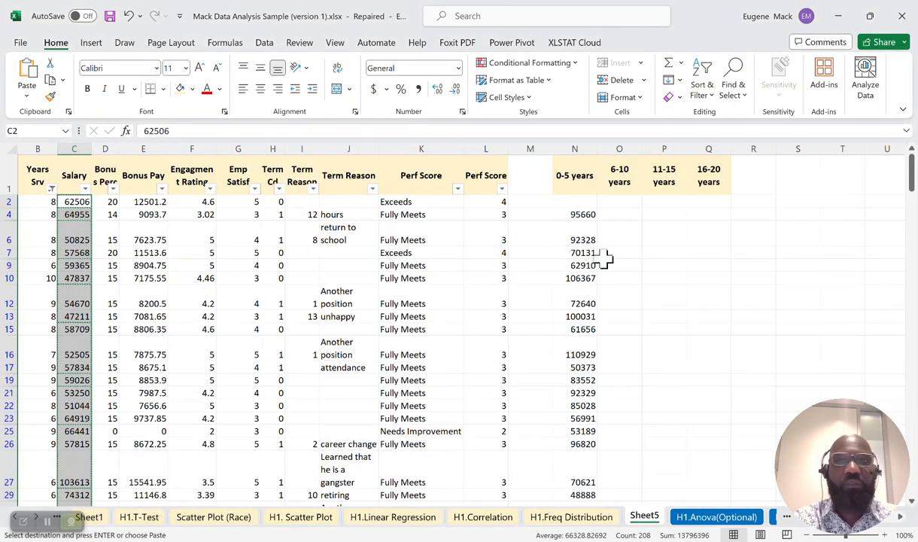
click(618, 215)
click(615, 202)
click(615, 215)
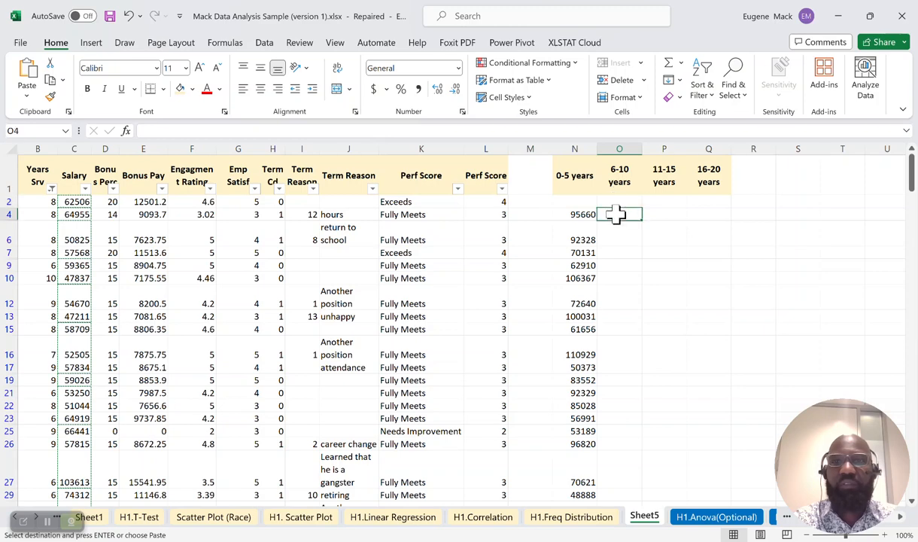
right_click(616, 216)
key(Escape)
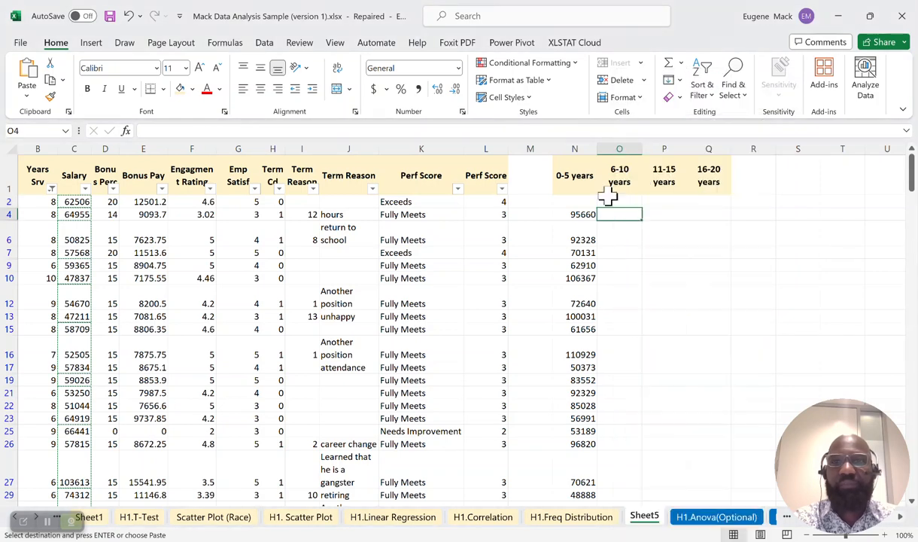
click(608, 200)
right_click(608, 200)
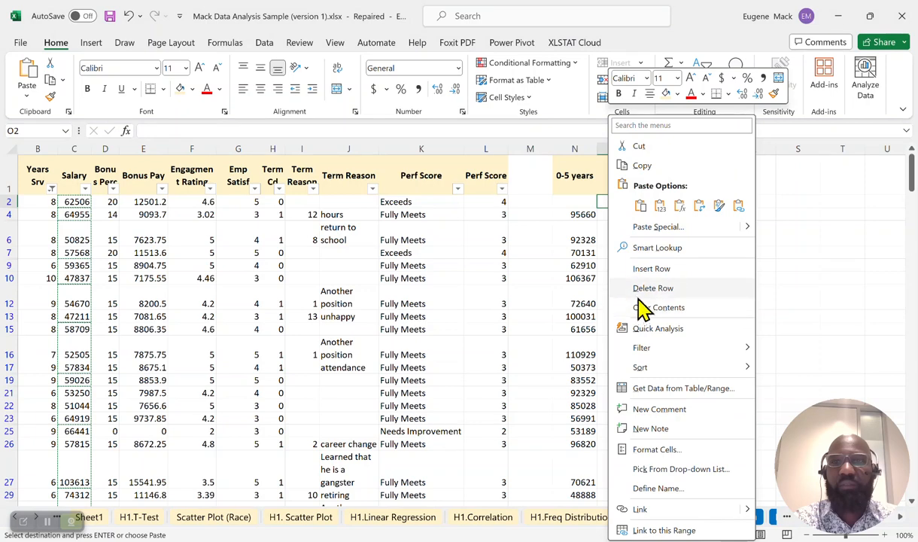
click(663, 205)
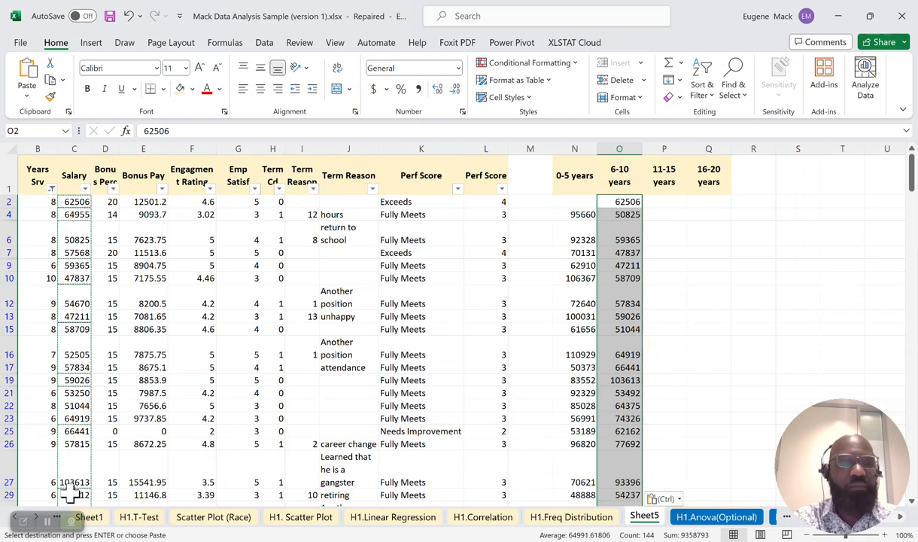
Step: Reset the Years Srv filter to include all values and review the pasted salaries in the 6-10 years column
click(52, 189)
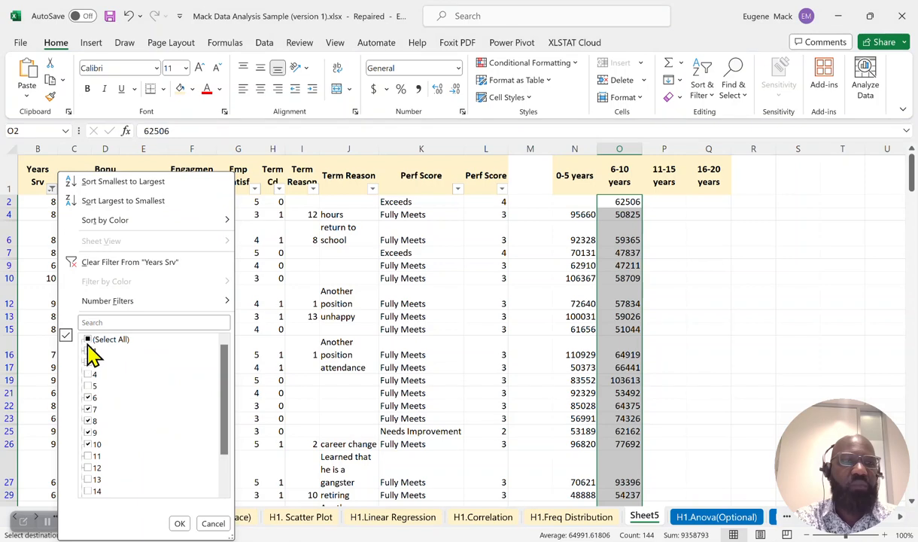
click(88, 340)
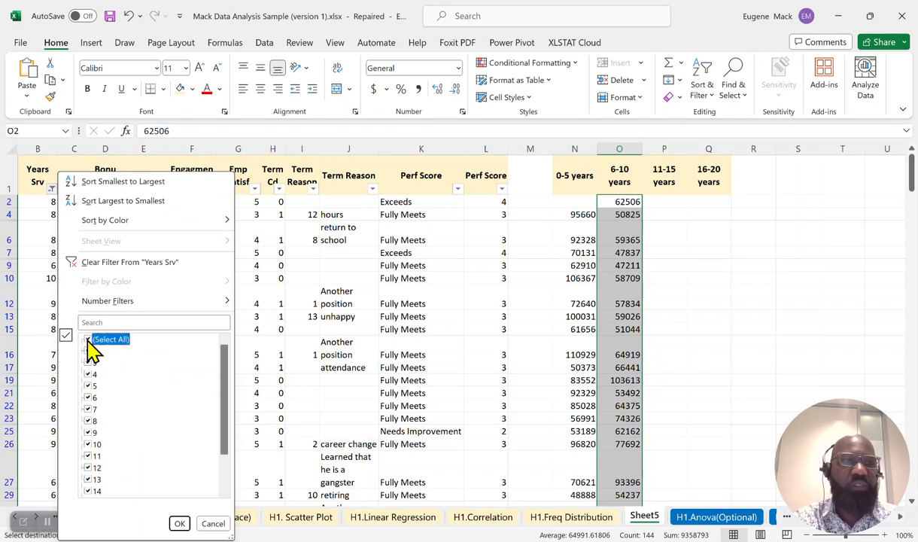
click(179, 524)
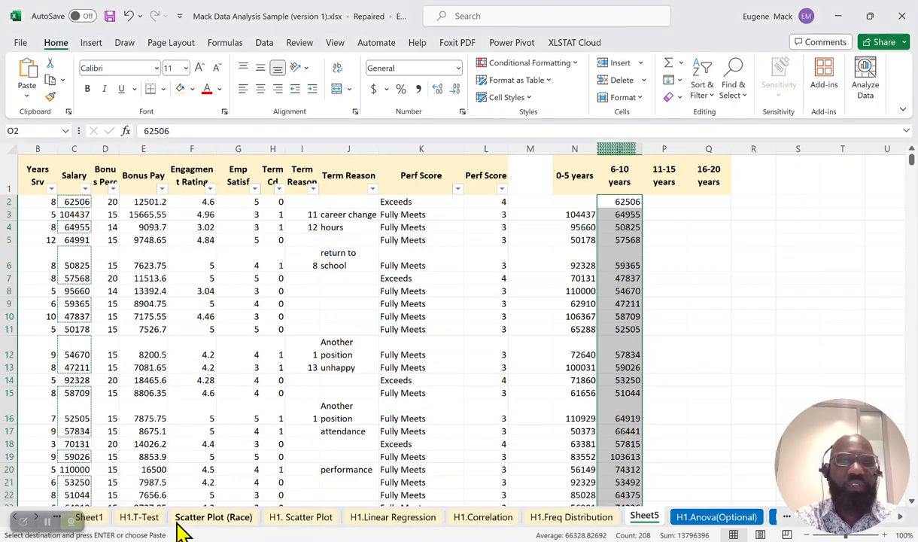
scroll(638, 301, down, 3)
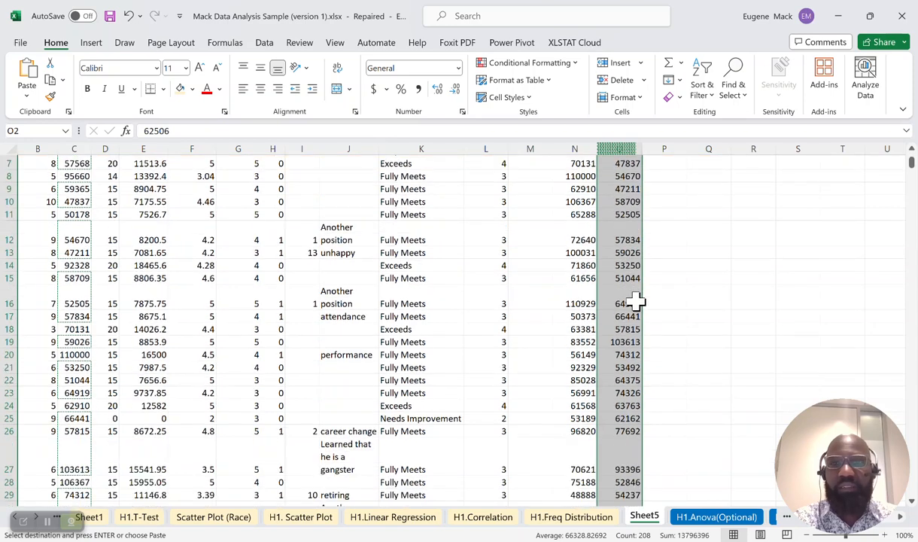
scroll(638, 301, up, 3)
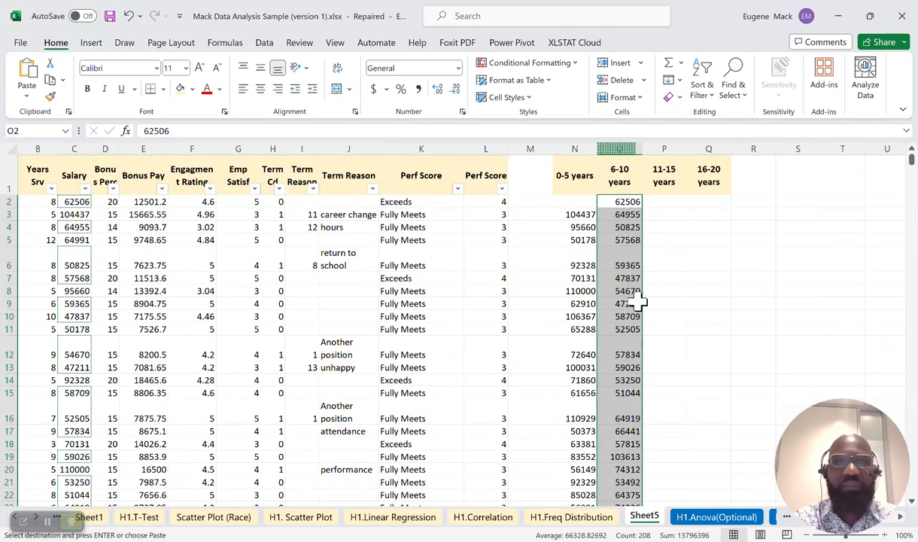
Step: Filter the Years Srv column to show only the values 11, 12, 13, 14 and 15, staying on Sheet5
click(51, 189)
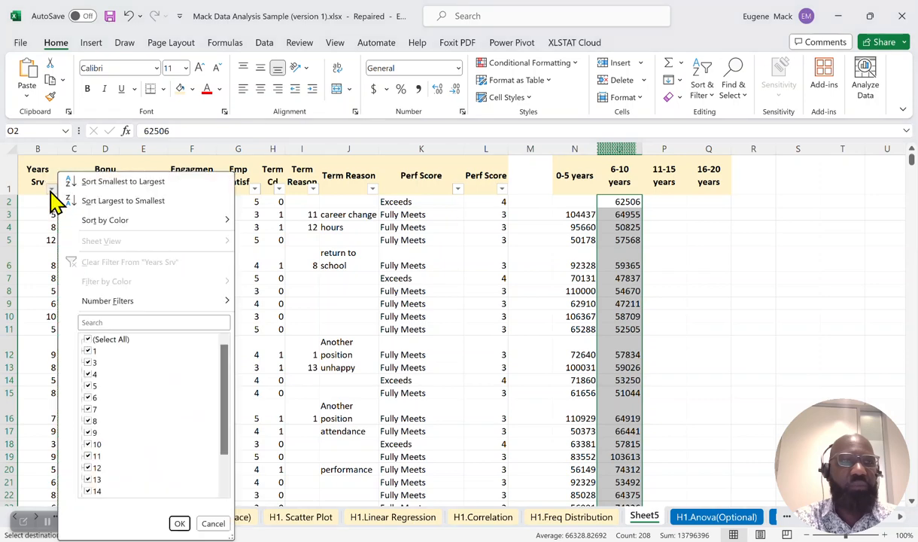
click(87, 340)
scroll(113, 436, down, 1)
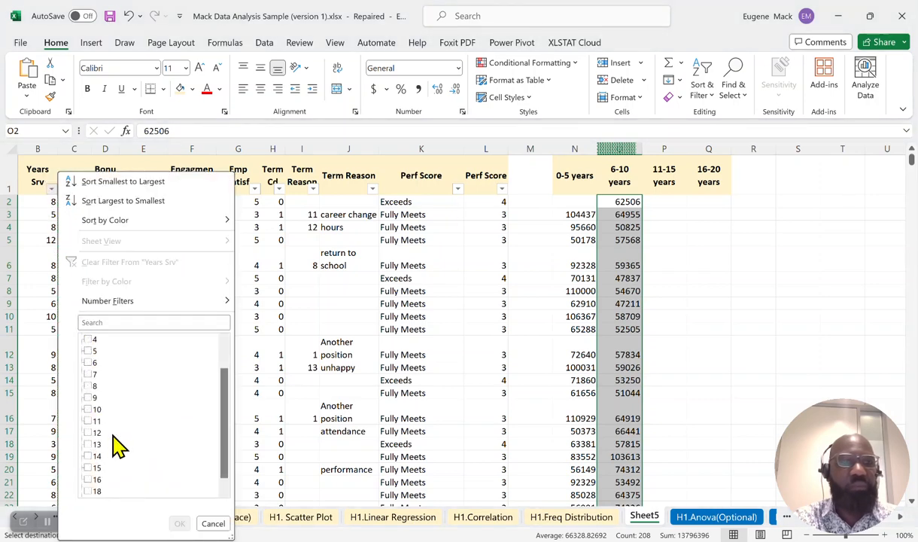
click(89, 422)
click(89, 433)
click(89, 445)
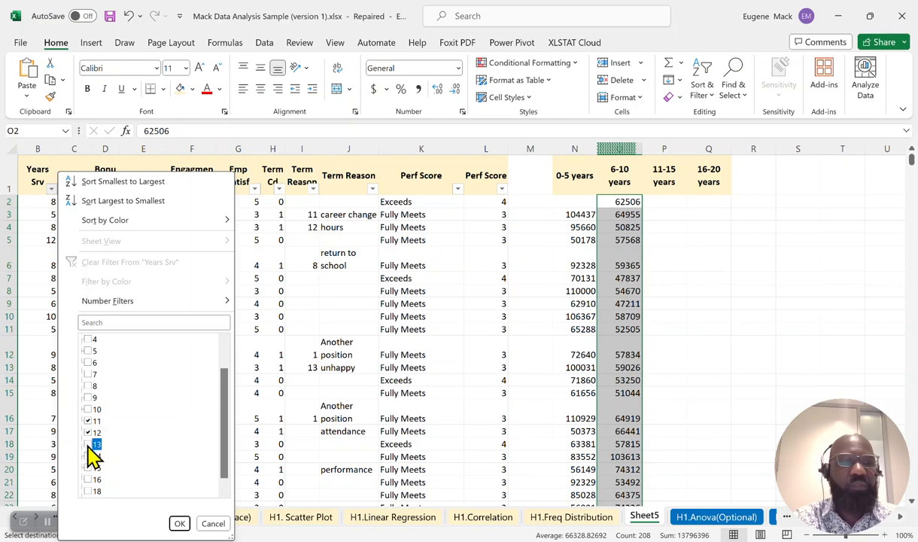
click(89, 468)
click(181, 523)
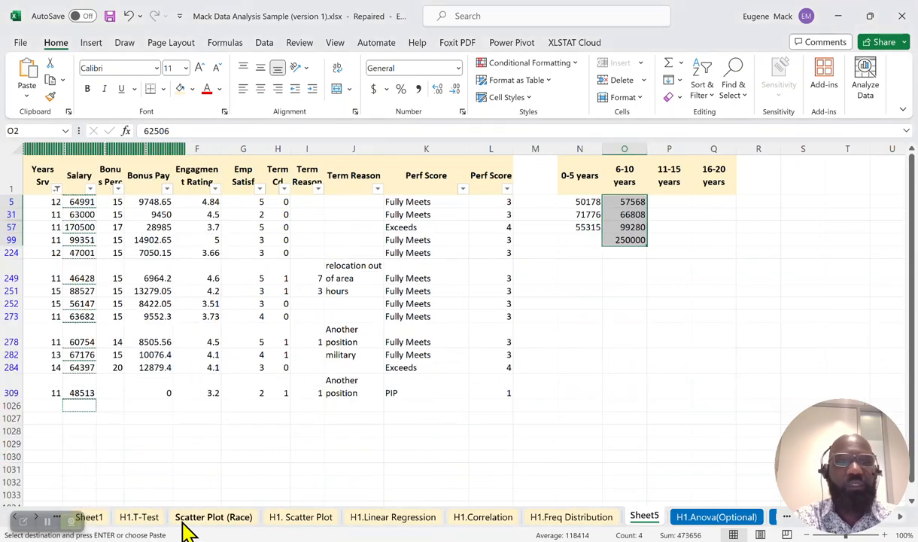
click(182, 521)
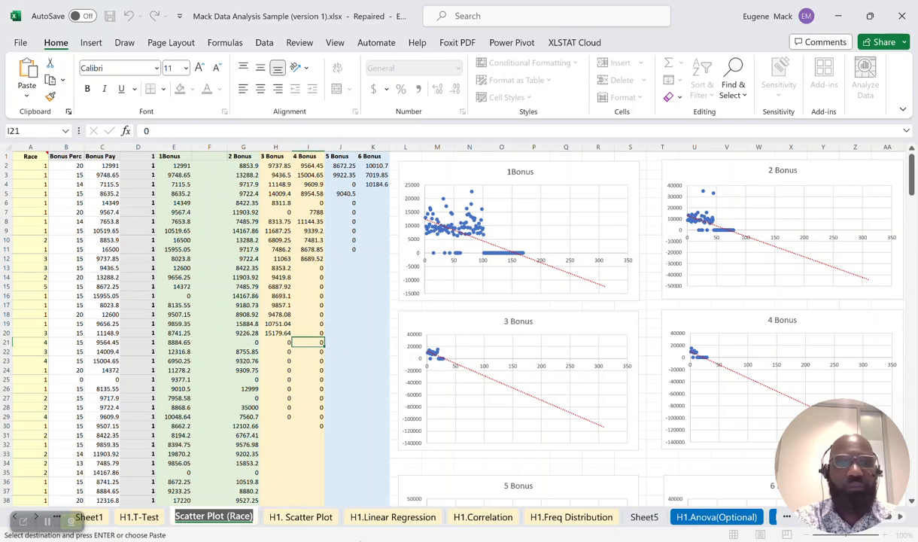
click(639, 525)
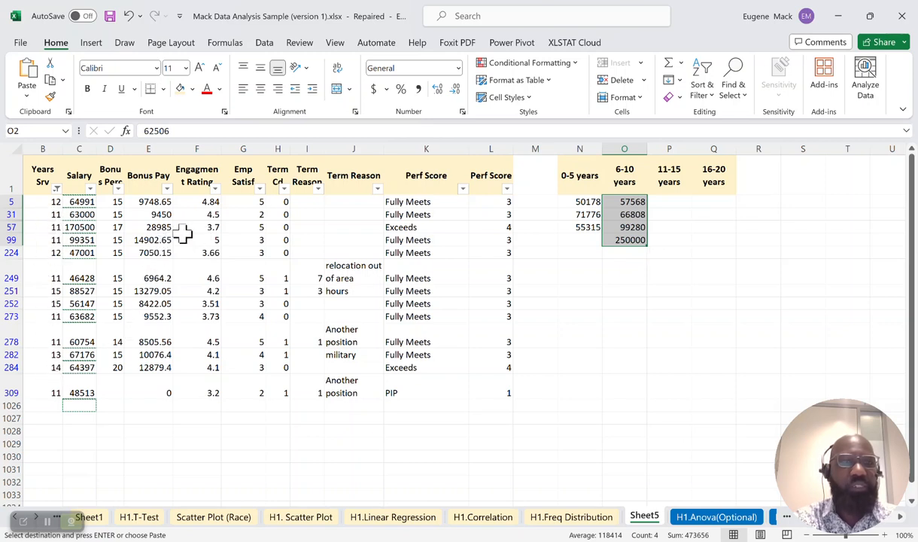
Step: Copy the filtered Bonus Pay values from E5 to E309 and paste them as values starting at P5 under "11-15 years"
drag(154, 200, 148, 386)
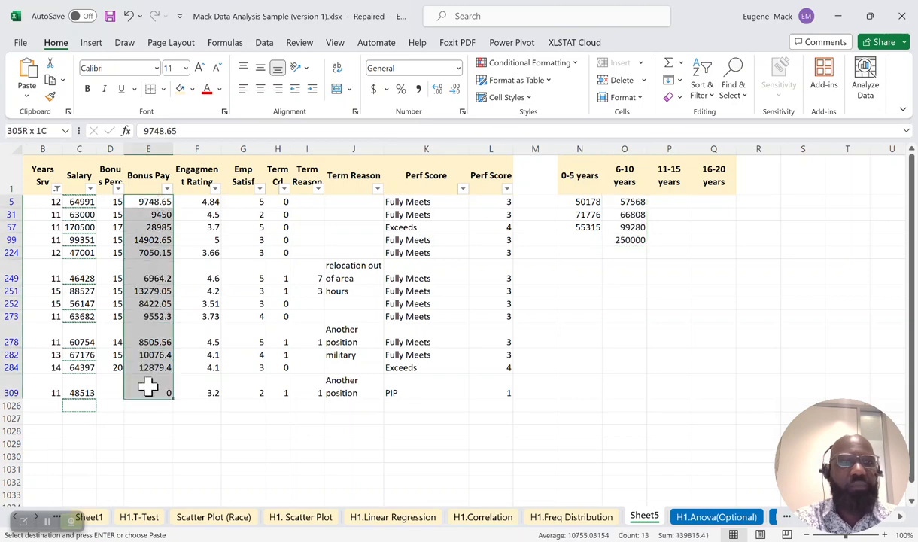
right_click(150, 346)
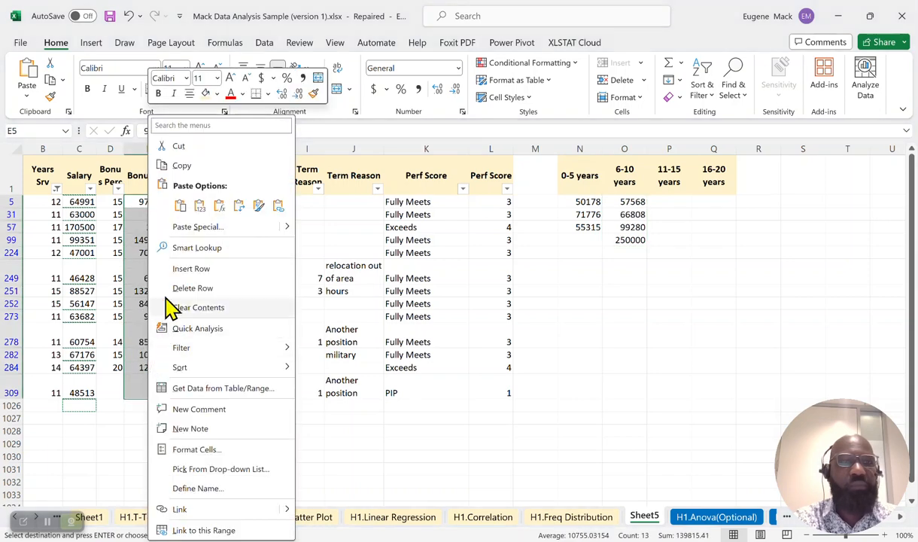
click(185, 168)
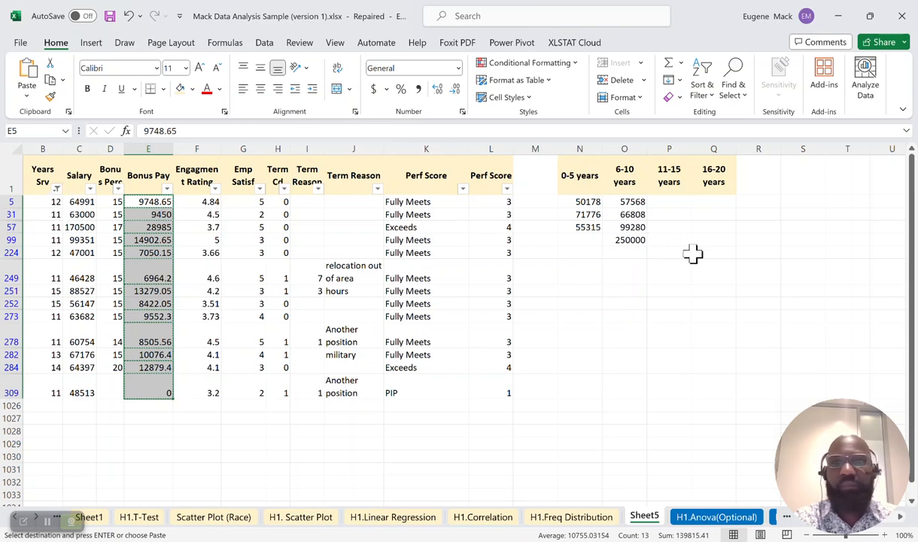
click(669, 202)
right_click(668, 202)
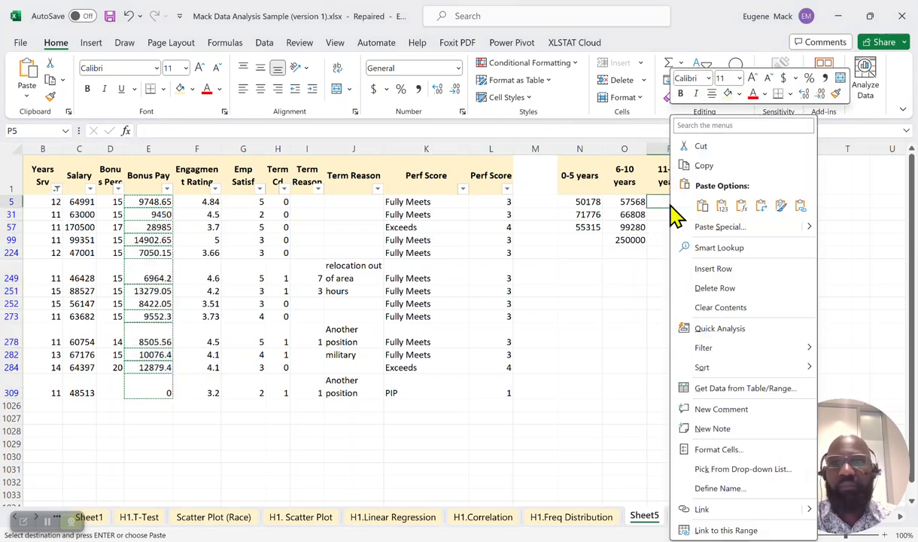
click(721, 208)
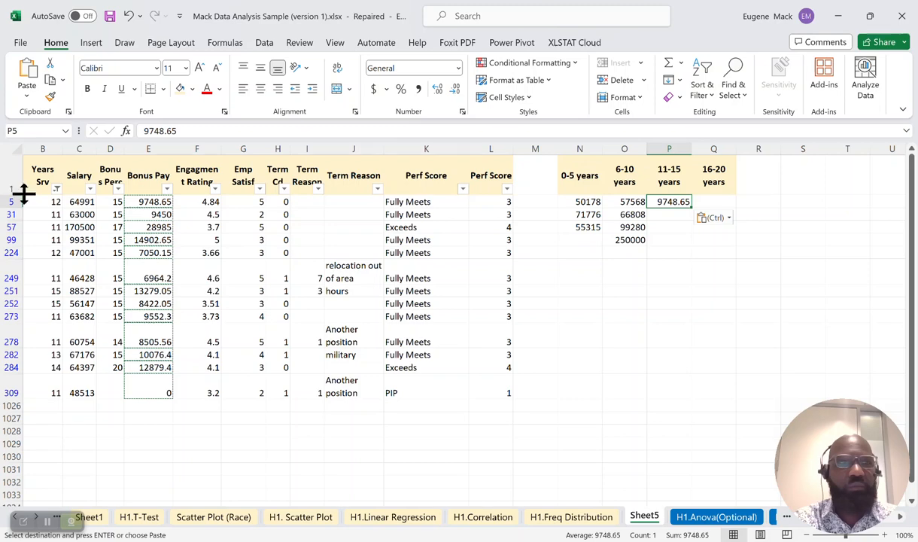
Step: Reset the Years Srv filter to include all values, and filter it again to show only 16 and 18
click(56, 189)
click(92, 339)
click(185, 523)
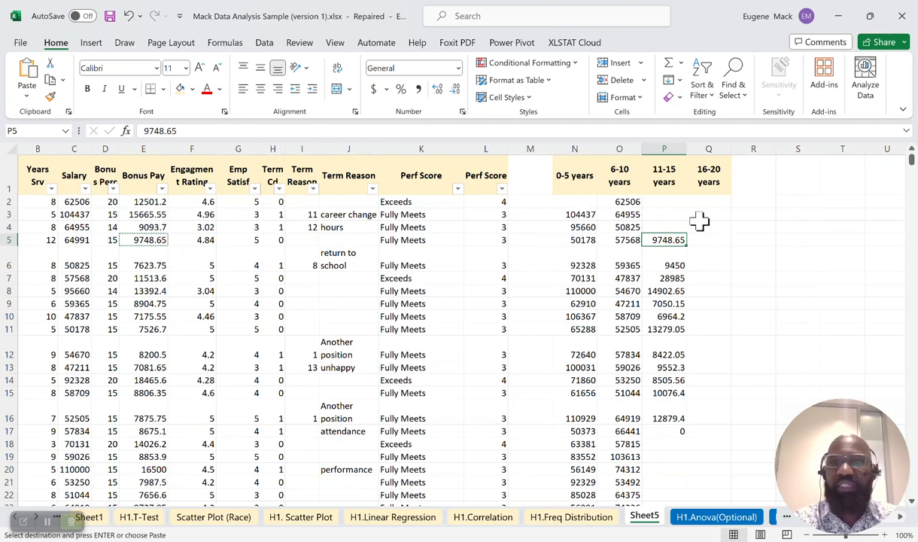
click(53, 188)
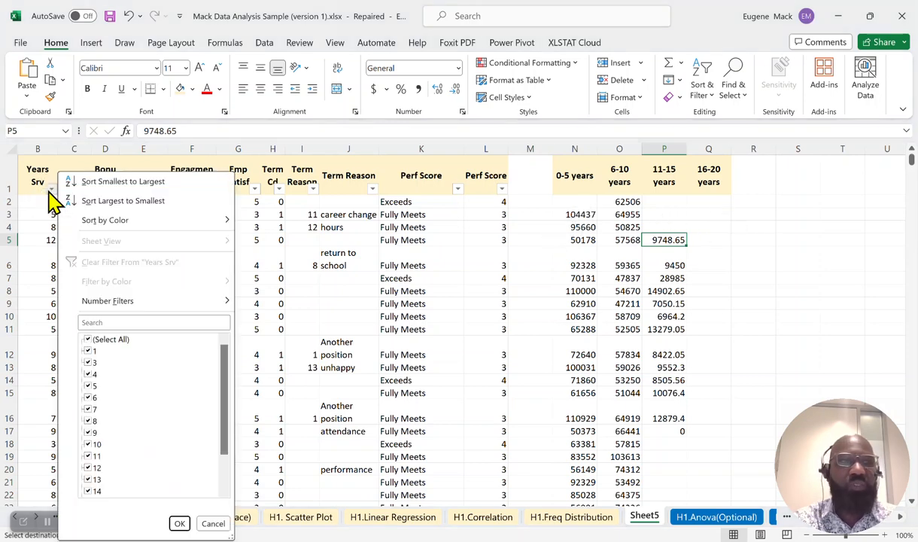
click(88, 340)
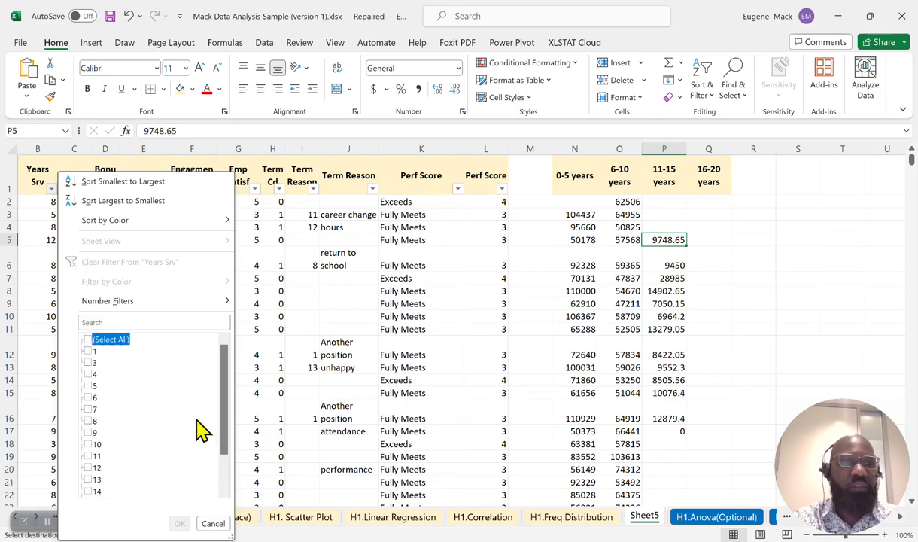
scroll(199, 430, down, 3)
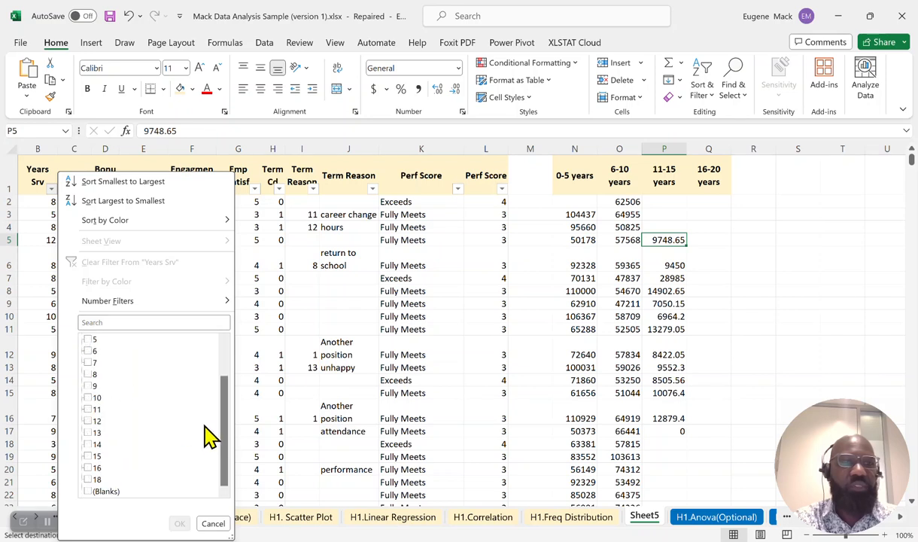
click(88, 468)
click(88, 479)
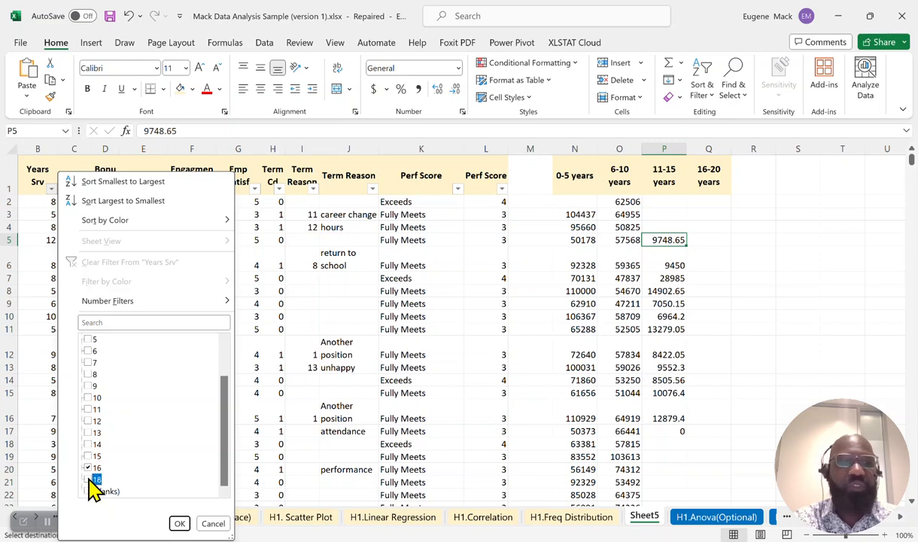
click(179, 524)
Step: Copy the filtered Bonus Pay values E253:E254, remove the Years Srv filter, and paste them as values at Q2 under "16-20 years"
drag(149, 203, 148, 215)
right_click(150, 214)
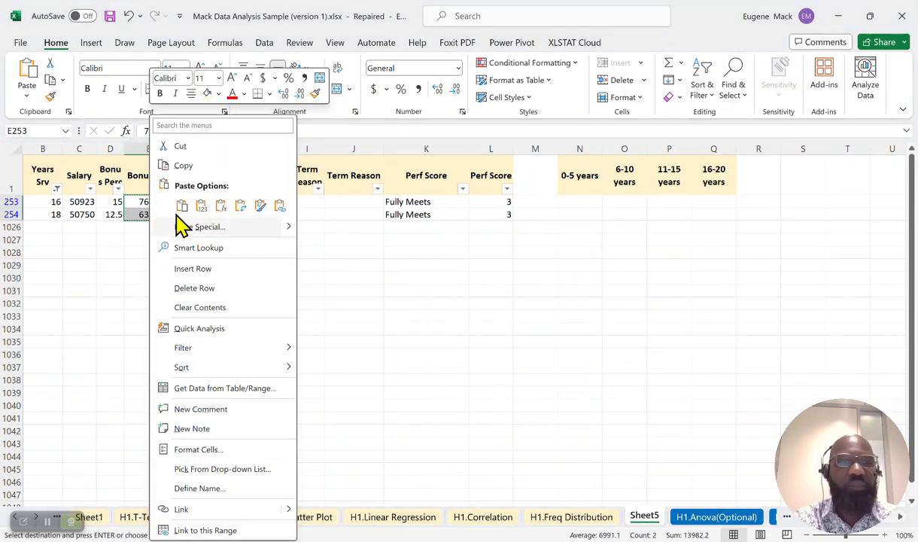
click(183, 166)
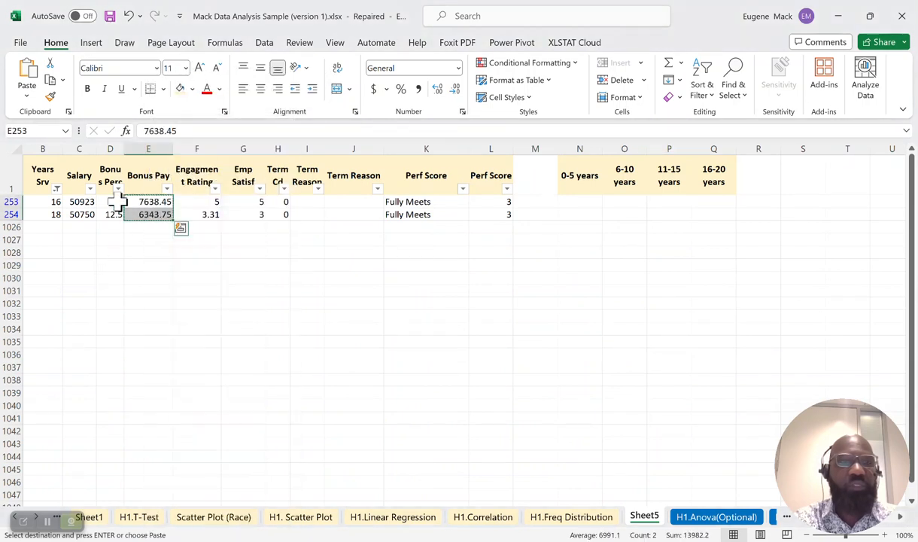
click(56, 188)
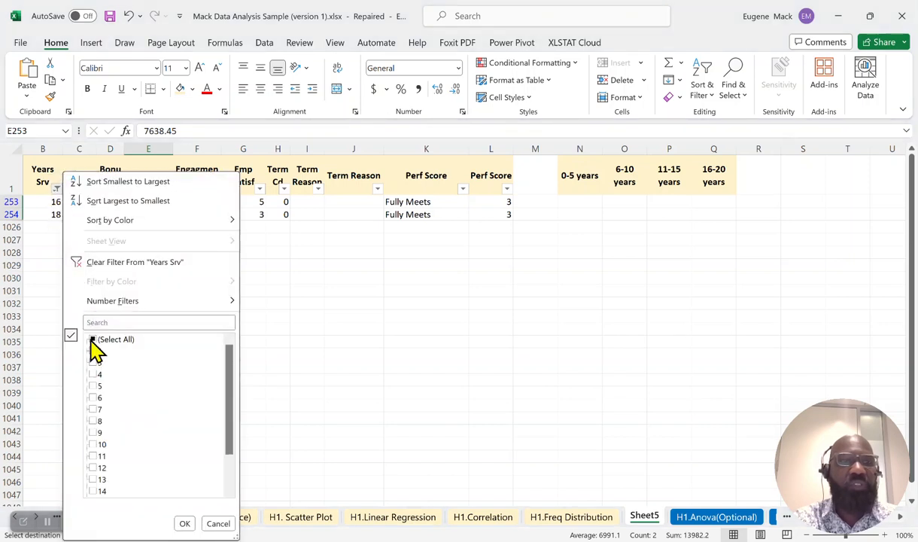
click(92, 339)
click(184, 524)
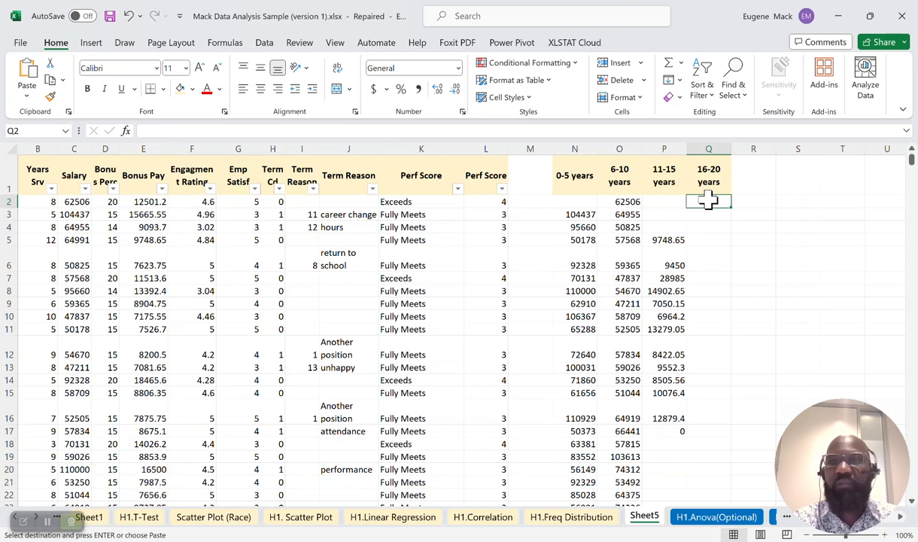
right_click(708, 198)
click(759, 210)
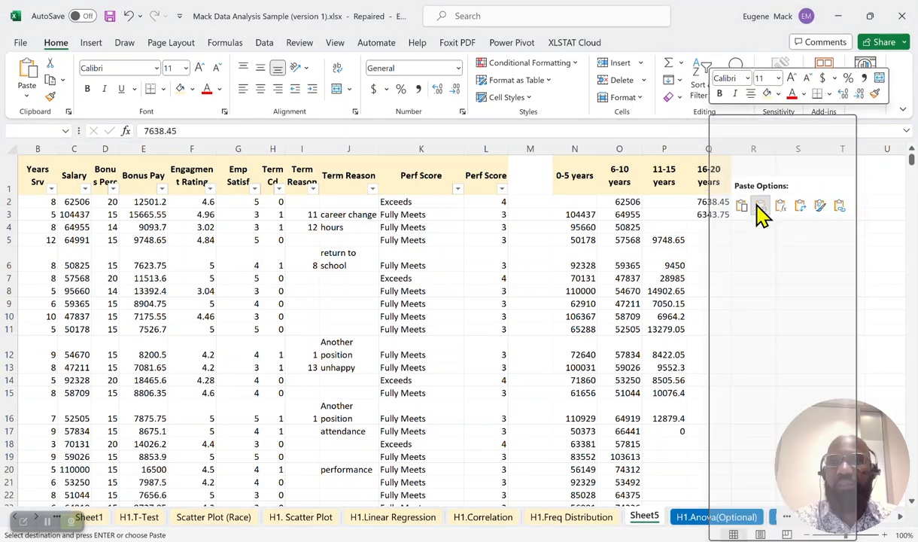
Step: Delete the empty cells P2:P4 under "11-15 years", shifting the cells below up
drag(665, 200, 668, 223)
right_click(668, 223)
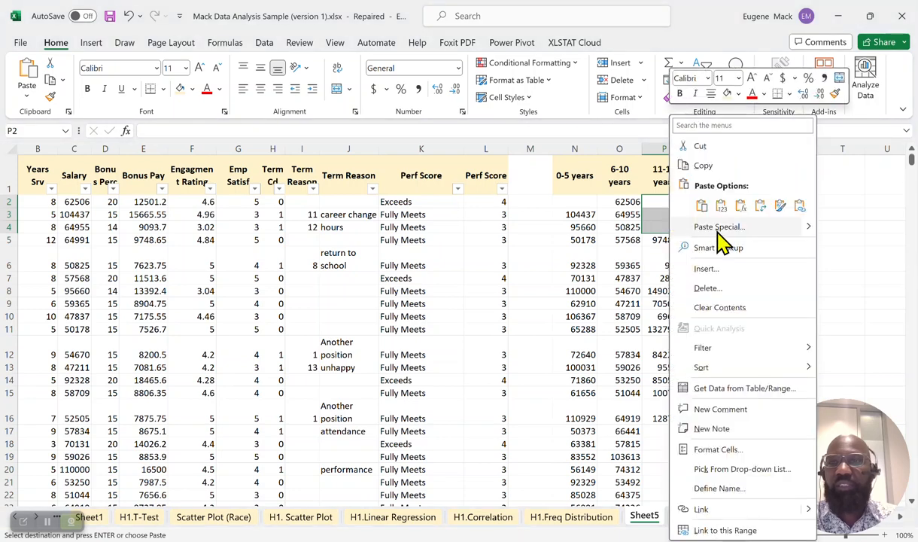
click(719, 289)
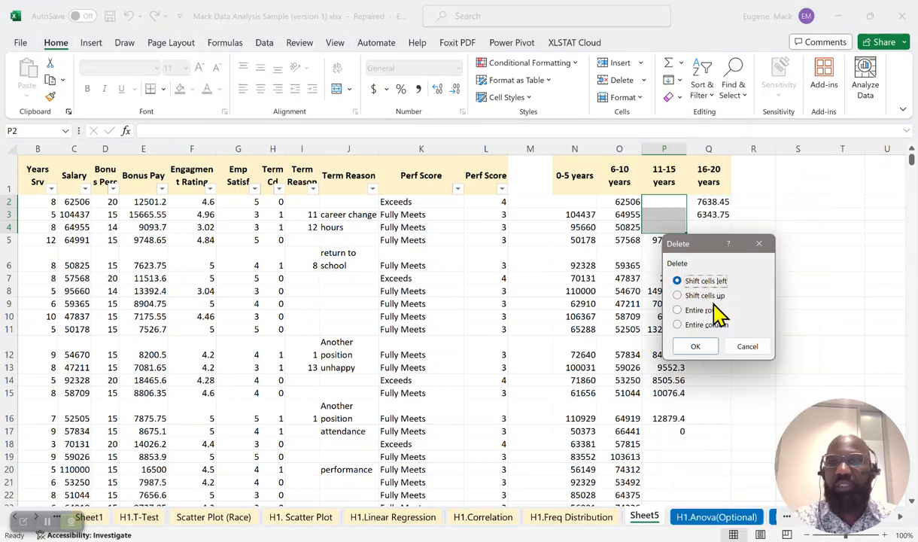
click(679, 296)
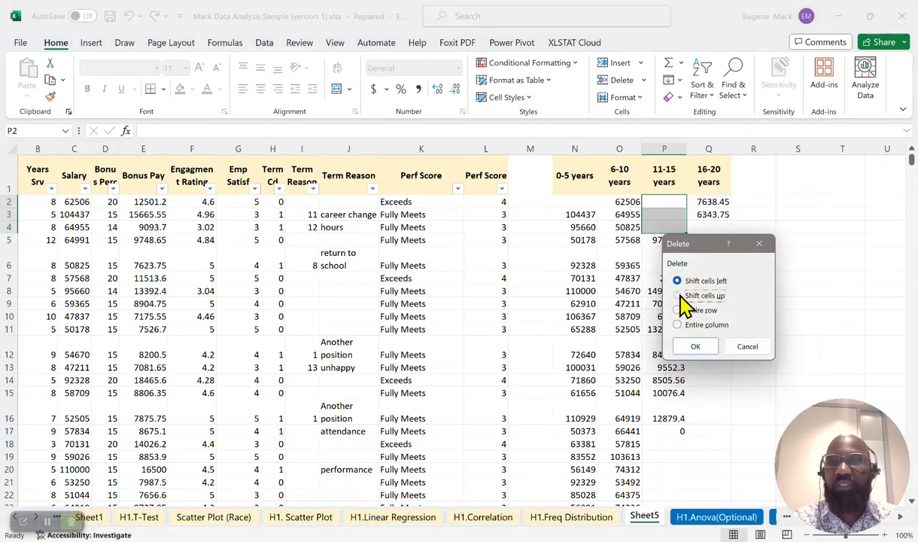
click(695, 348)
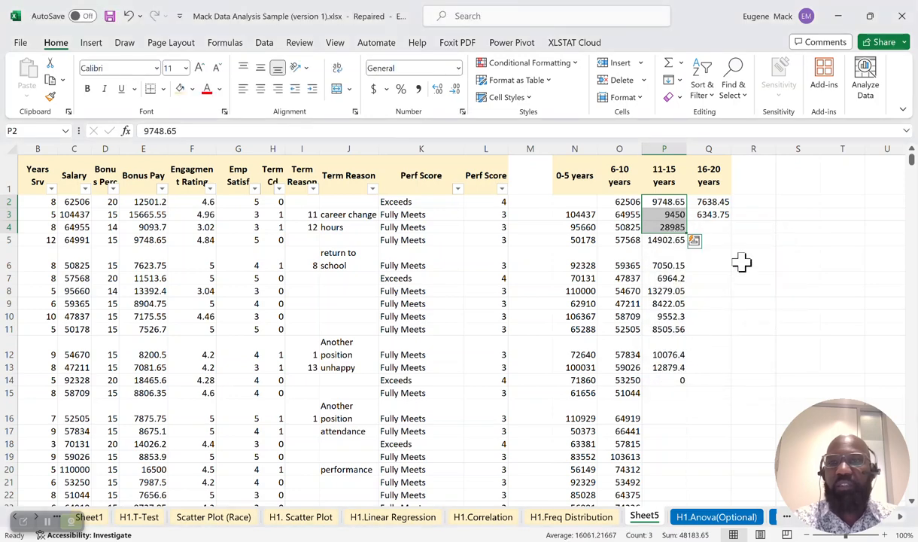
Step: Delete the empty cell N2 under "0-5 years", shifting the cells below up
click(583, 202)
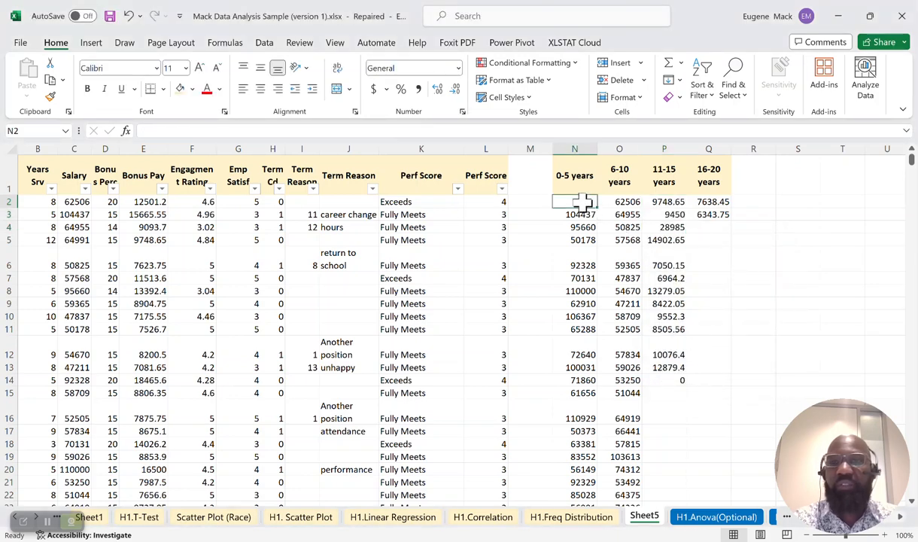
right_click(583, 201)
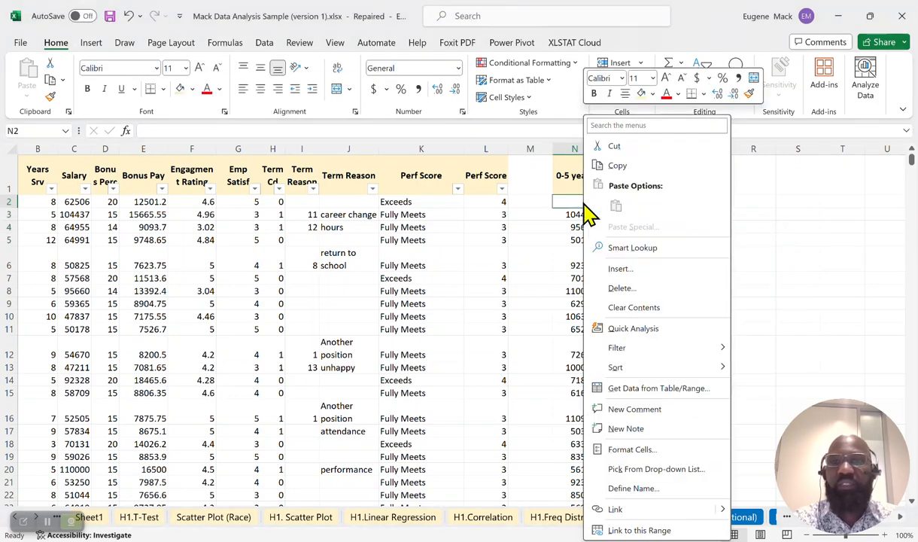
click(627, 290)
click(599, 305)
click(606, 353)
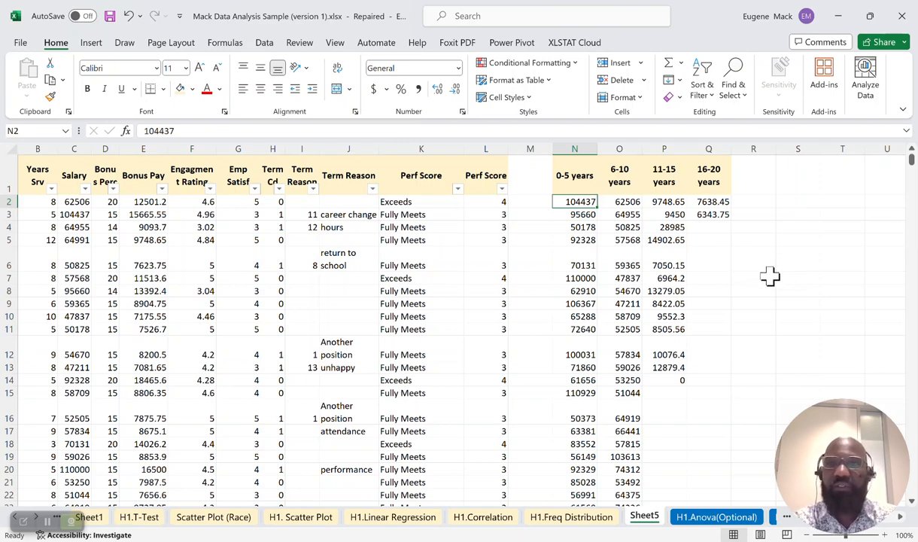
Step: Review the pasted values in the four years-of-service columns N to Q
scroll(763, 279, down, 2)
scroll(763, 279, up, 2)
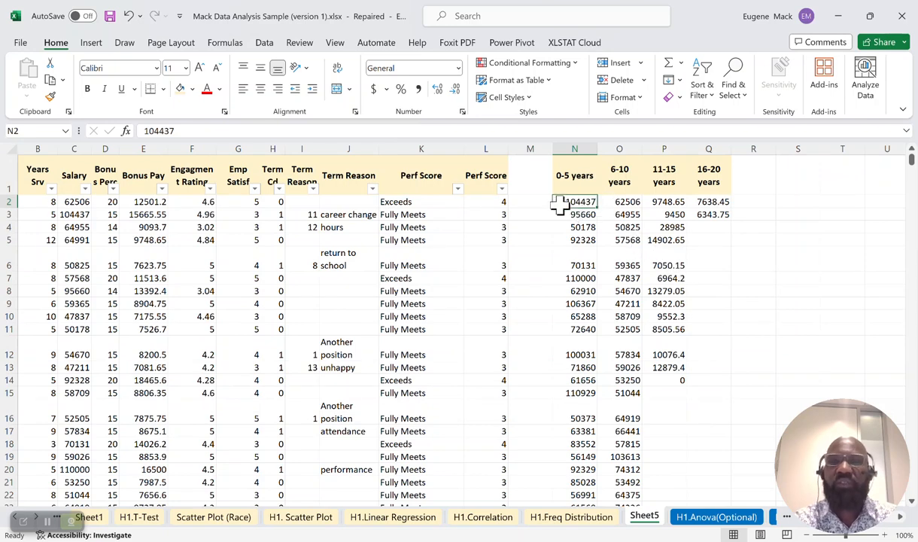
scroll(733, 245, down, 6)
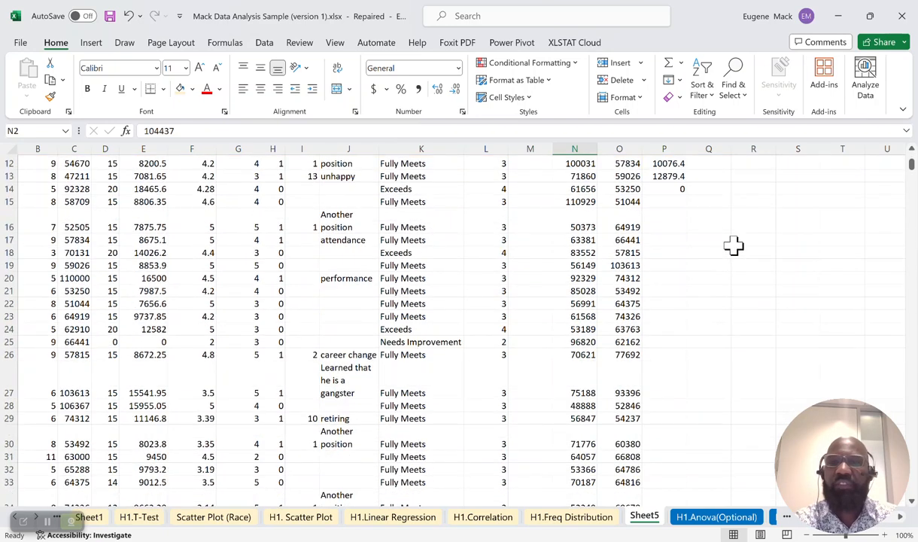
scroll(734, 244, down, 4)
scroll(732, 242, up, 6)
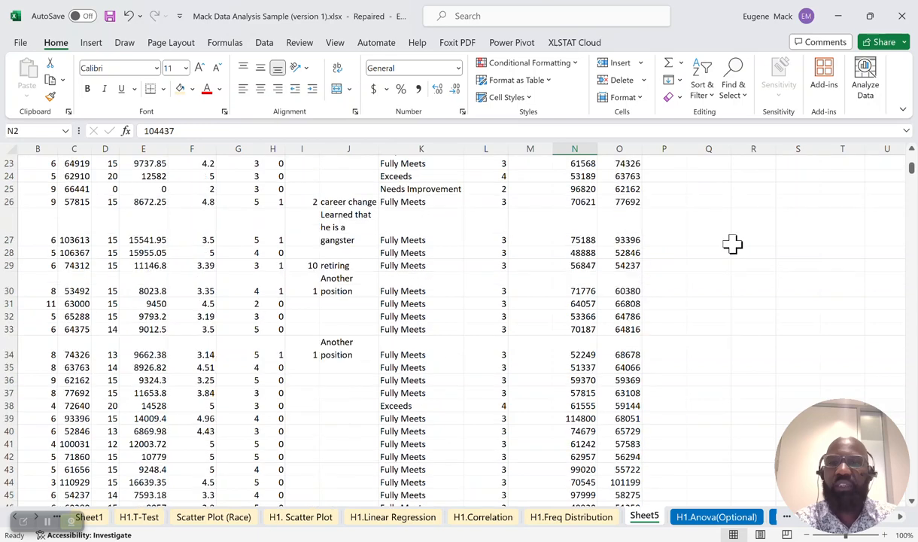
scroll(731, 241, up, 4)
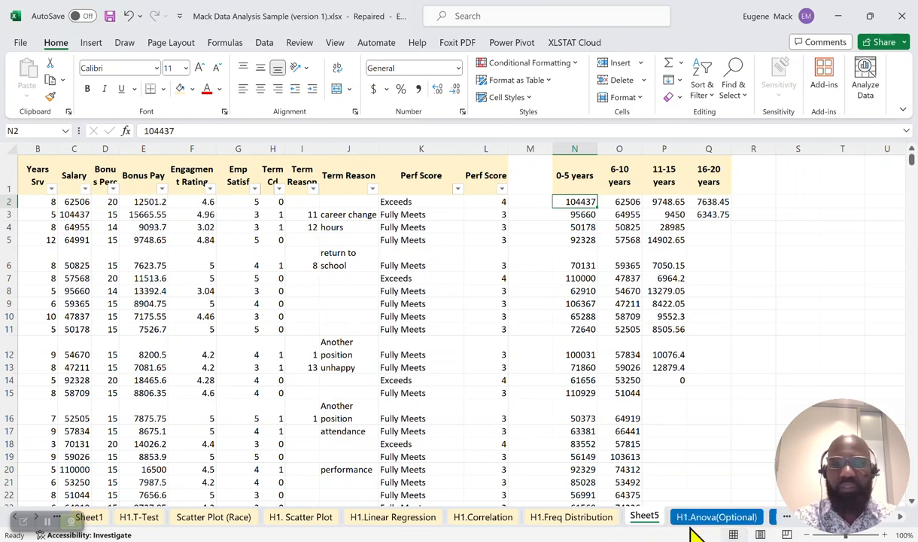
Step: Examine the Age as of Ref Date column and the age, years of service and salary bin lists in columns X to Z, returning to column A
click(69, 227)
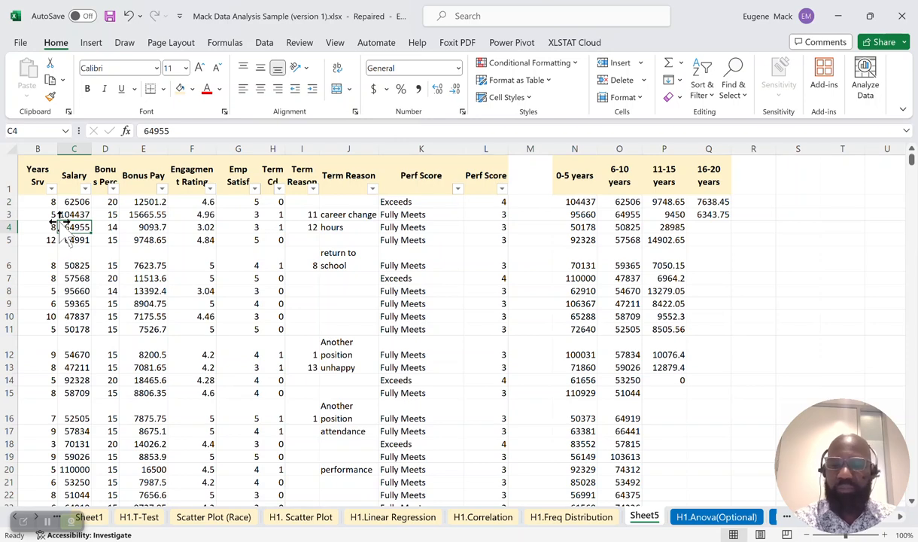
key(Left)
key(Left)
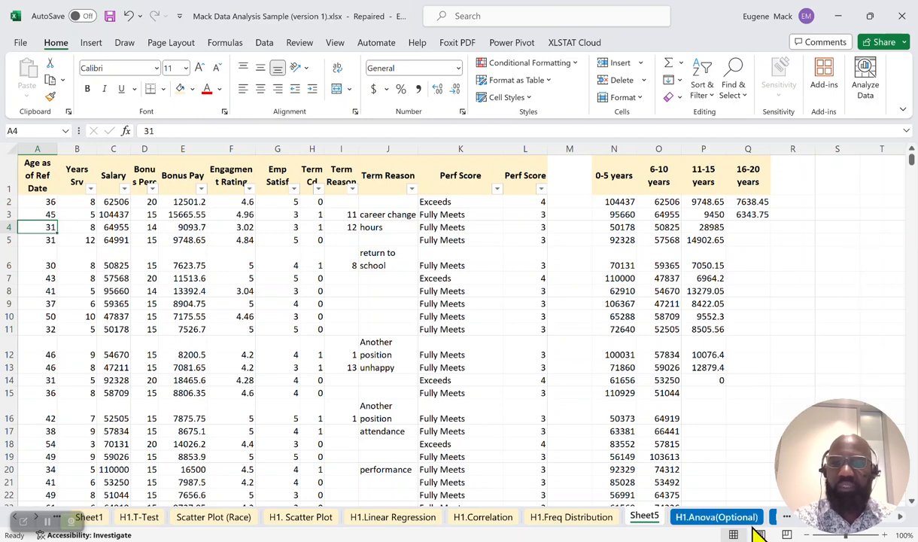
click(721, 328)
key(Right)
key(Right)
key(Right)
key(Right)
key(Right)
key(Right)
key(Right)
key(Right)
key(Right)
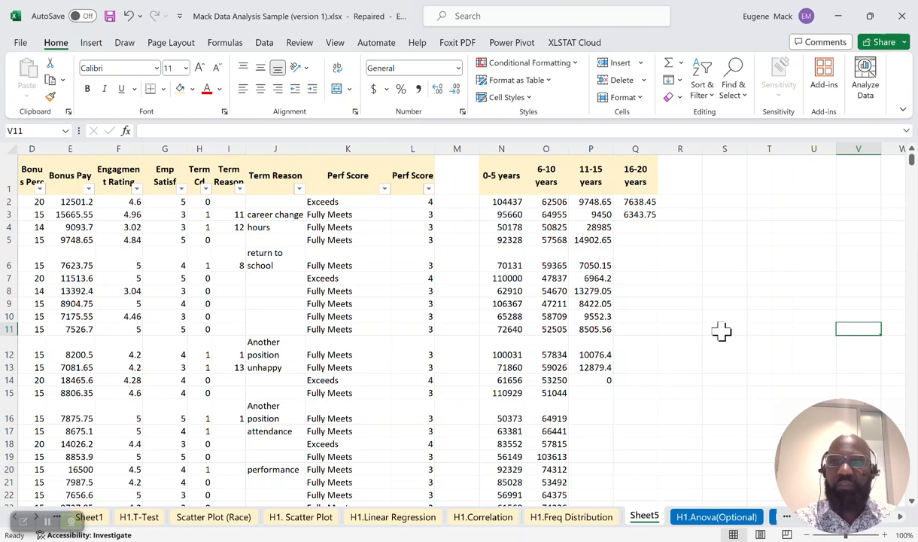
key(Right)
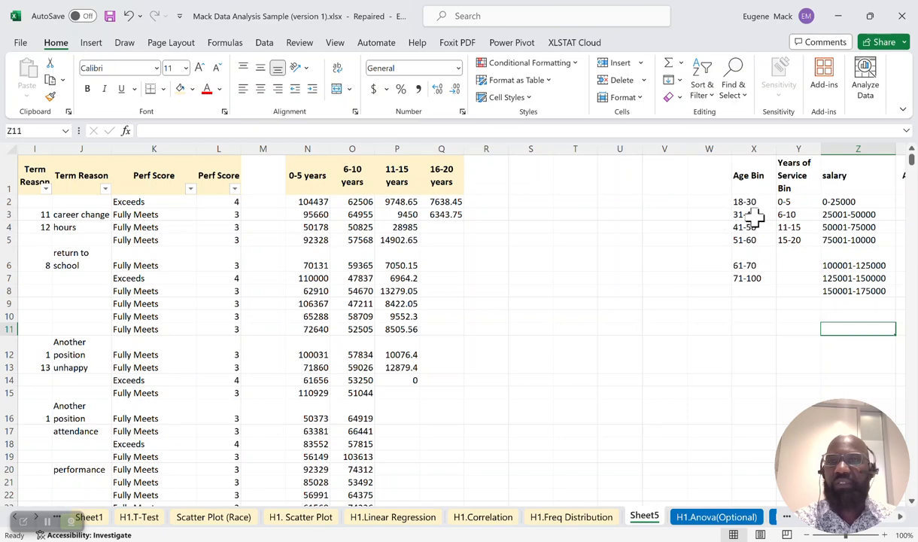
click(639, 383)
key(Left)
key(Left)
key(Left)
key(Left)
key(Left)
key(Left)
key(Left)
key(Left)
key(Left)
key(Left)
key(Left)
key(Left)
key(Left)
key(Left)
key(Left)
key(Left)
key(Left)
key(Left)
key(Left)
key(Left)
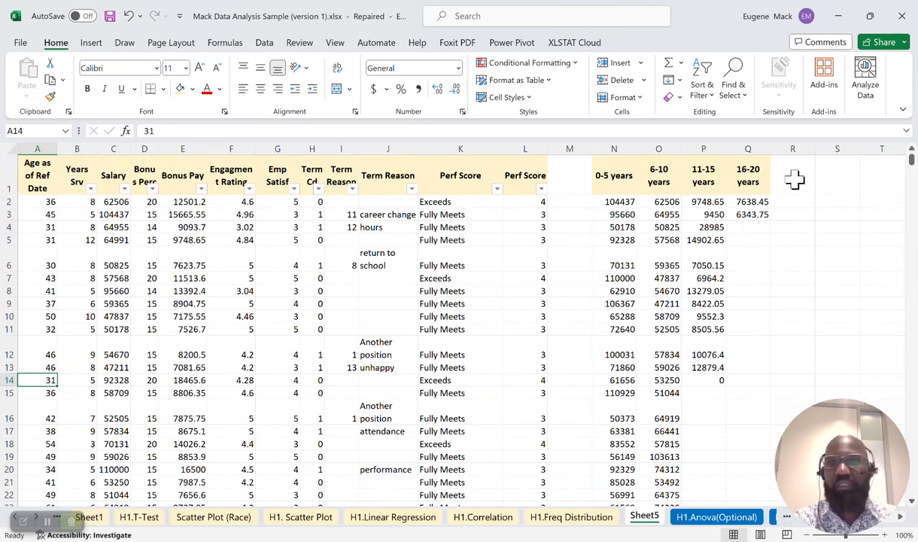
Step: Enter the age values 18, 30, 40, 50 and 60 across cells S1 to W1
click(819, 176)
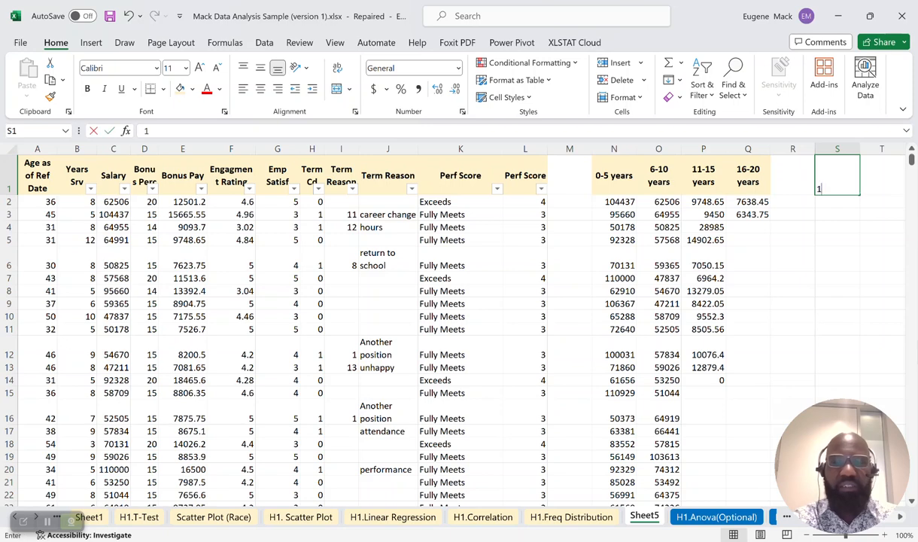
text(18)
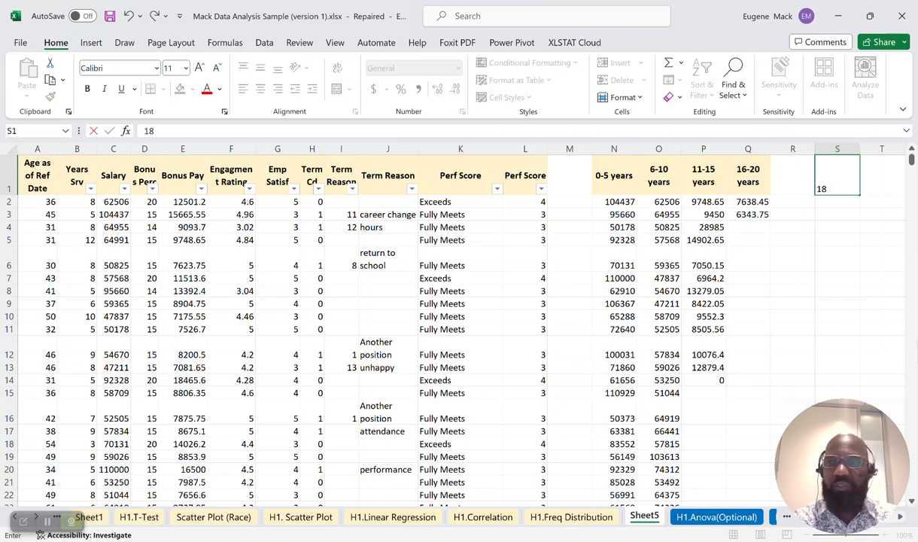
key(Tab)
text(3)
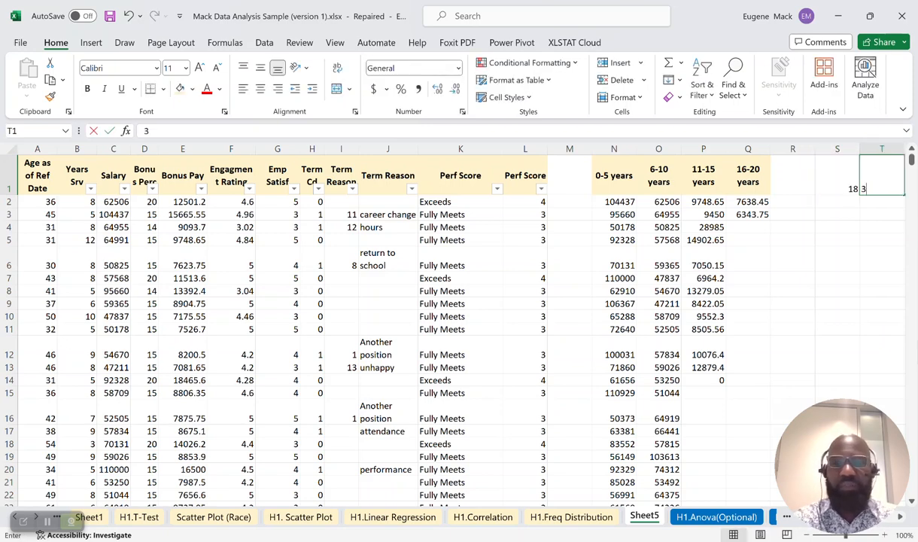
text(0)
key(Tab)
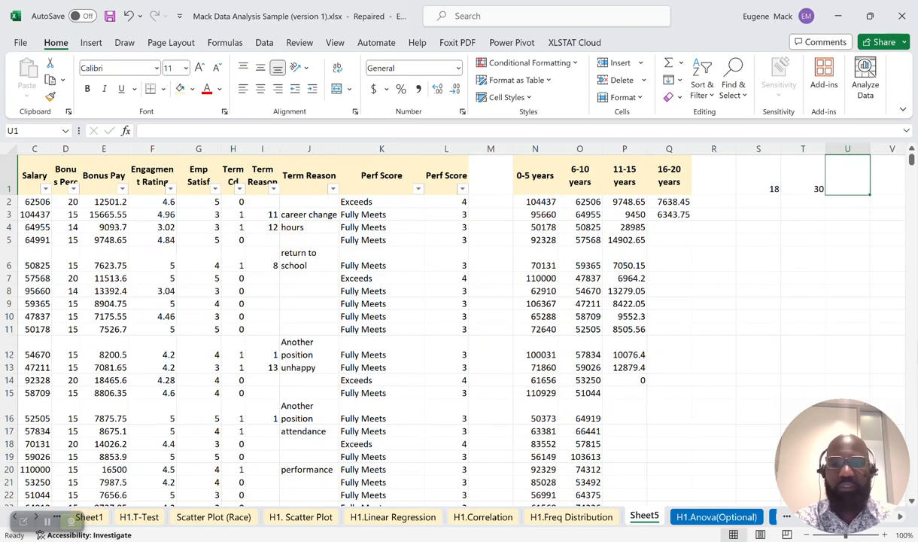
text(40)
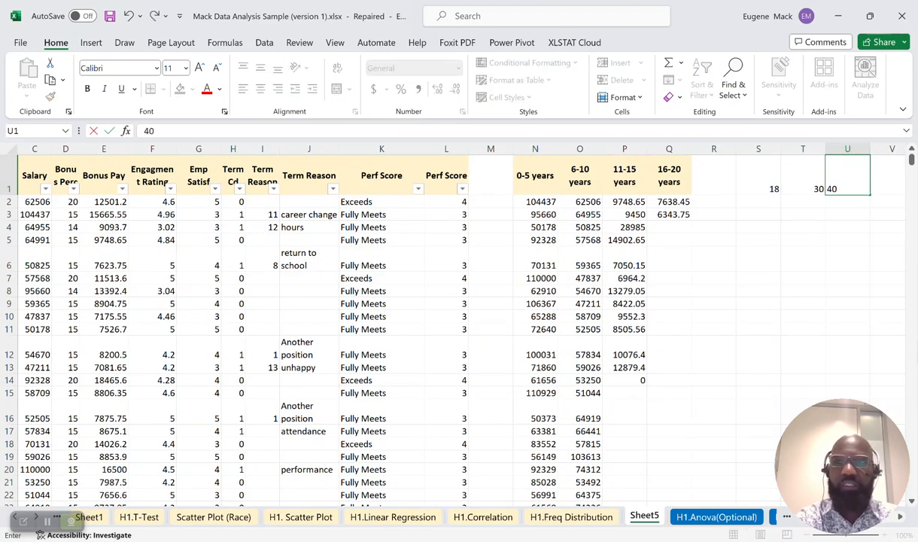
key(Tab)
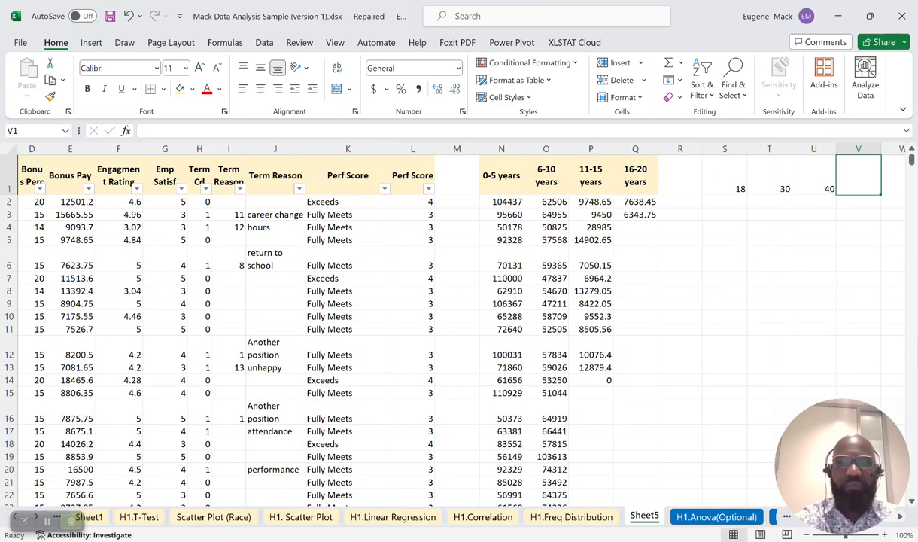
text(50)
key(Tab)
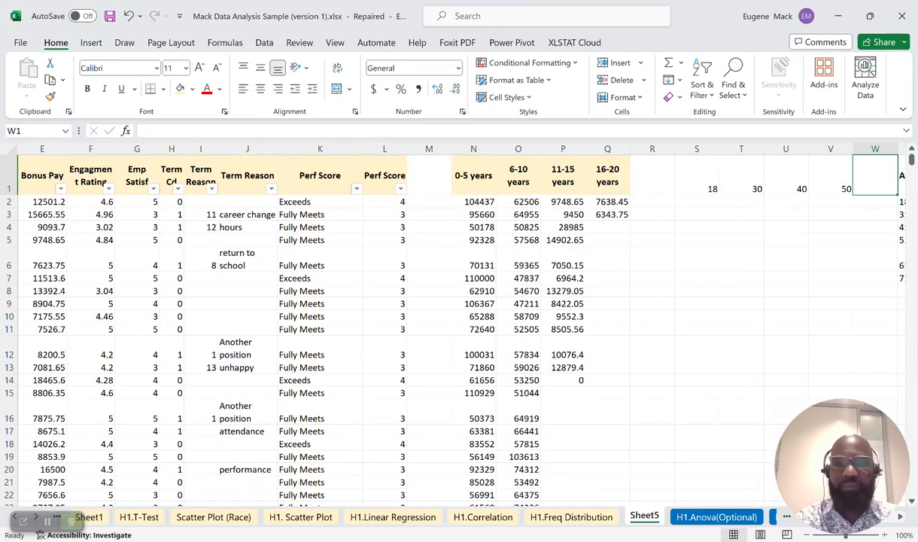
text(6)
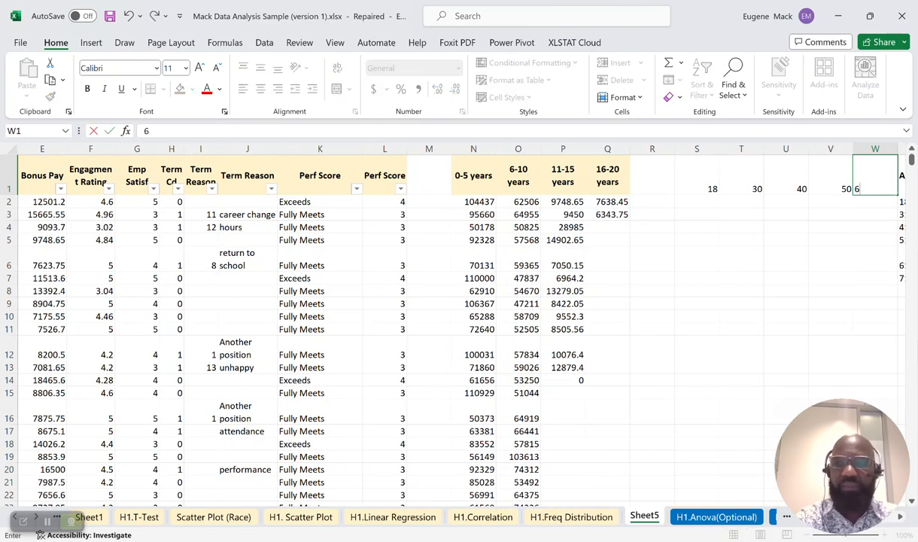
text(0)
click(786, 239)
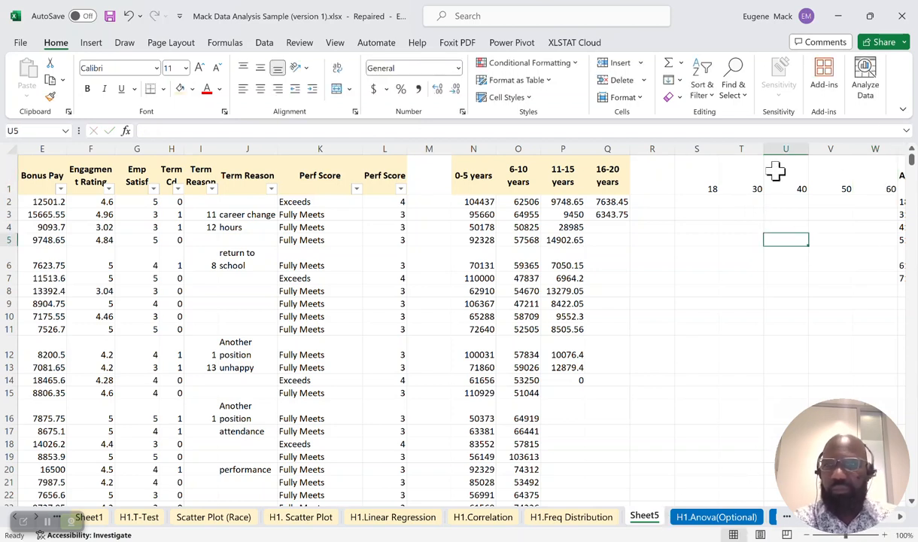
Step: Change the headers in S1 and T1 to "Age 18" and "Age 30"
drag(711, 145, 873, 148)
click(697, 181)
double_click(718, 186)
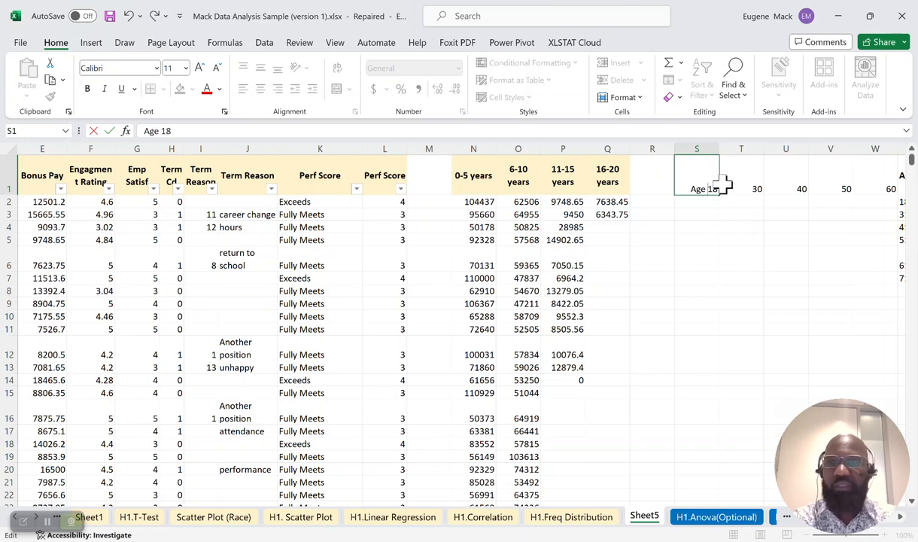
click(742, 223)
double_click(744, 185)
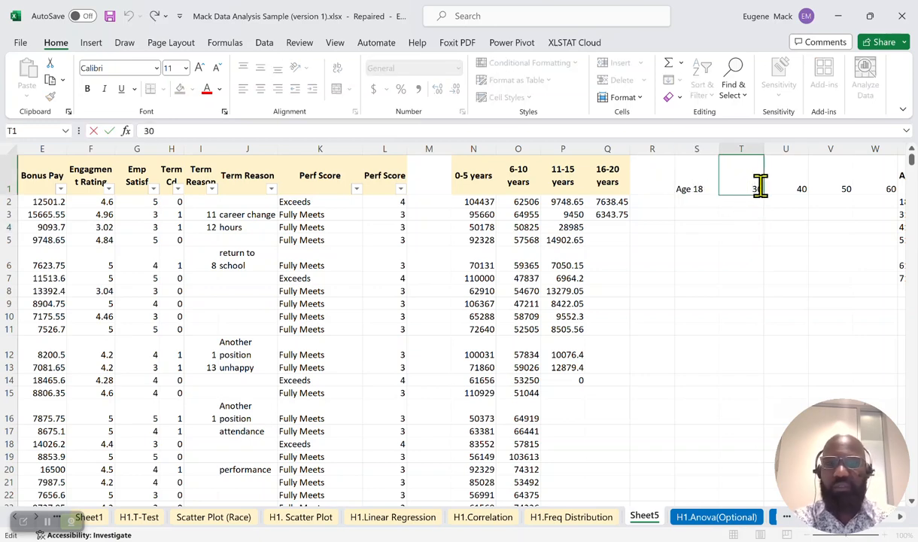
double_click(691, 188)
drag(691, 188, 676, 189)
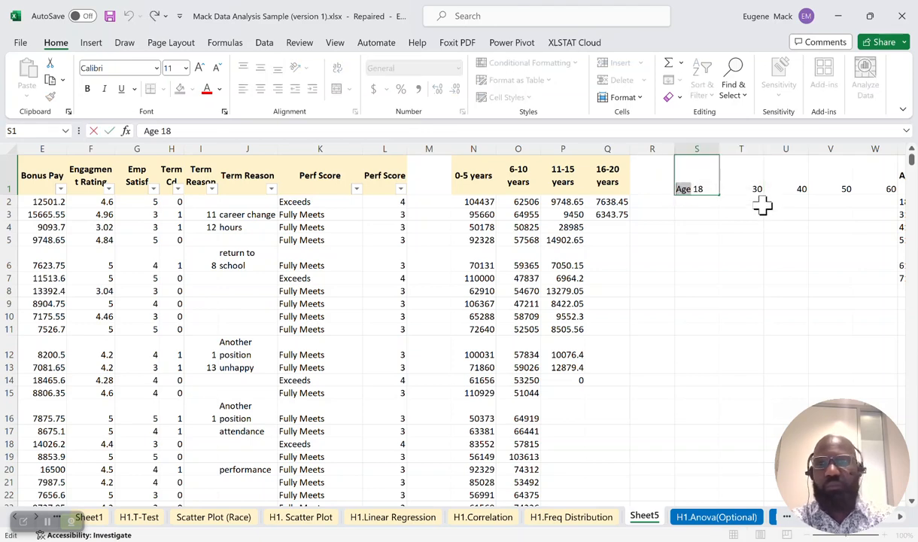
click(736, 187)
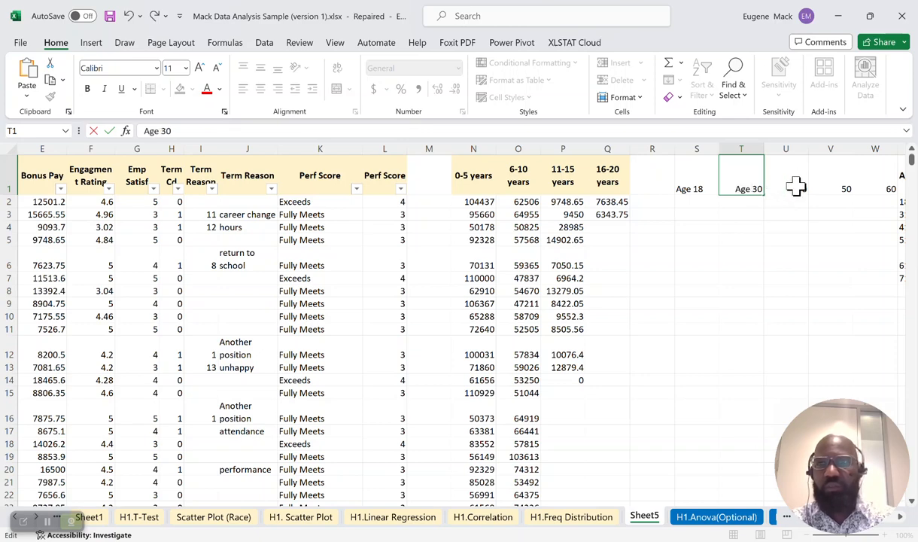
Step: Add the prefix "Age" to the headers in U1 to W1, making them "Age 40", "Age 50" and "Age 60"
click(789, 192)
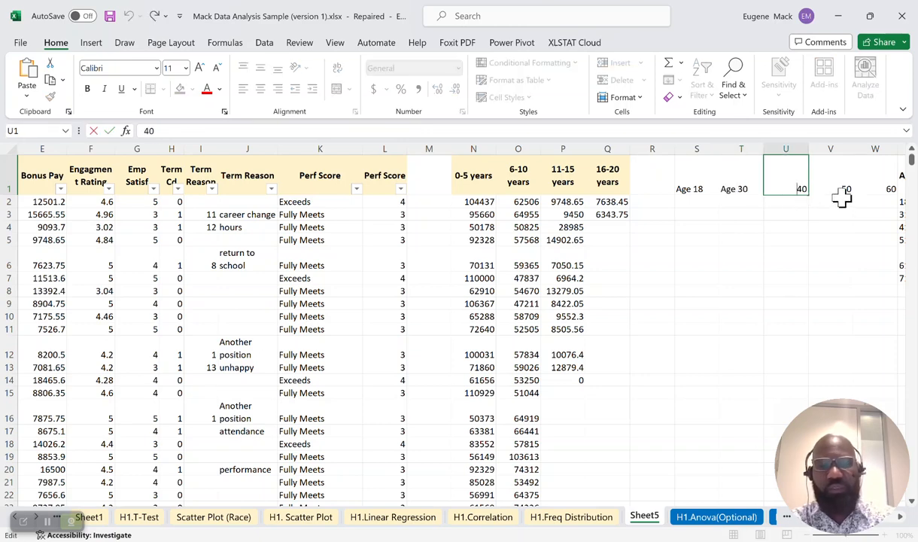
text(Age)
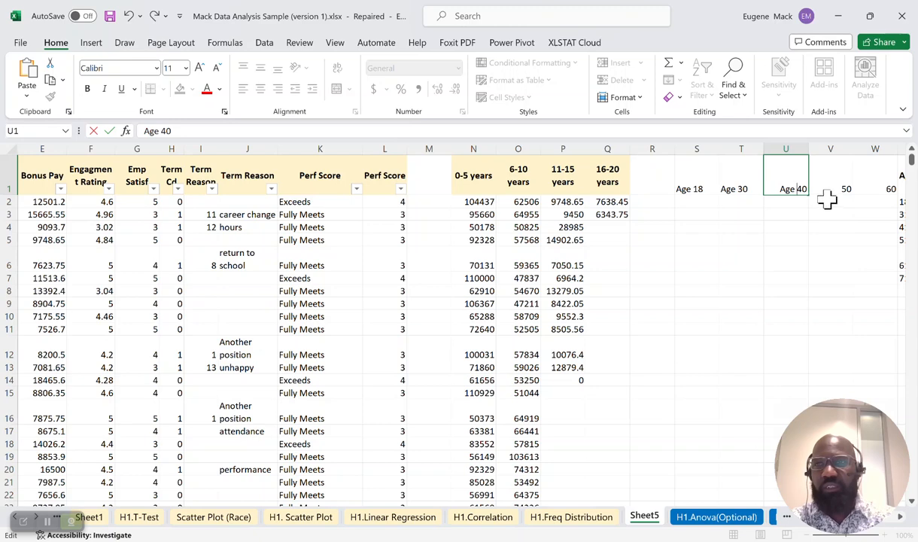
click(825, 187)
double_click(826, 187)
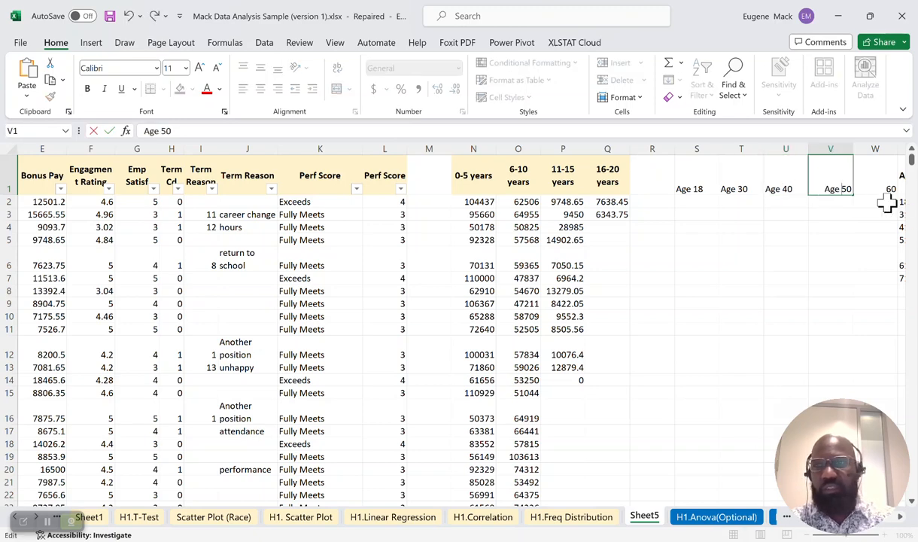
click(871, 186)
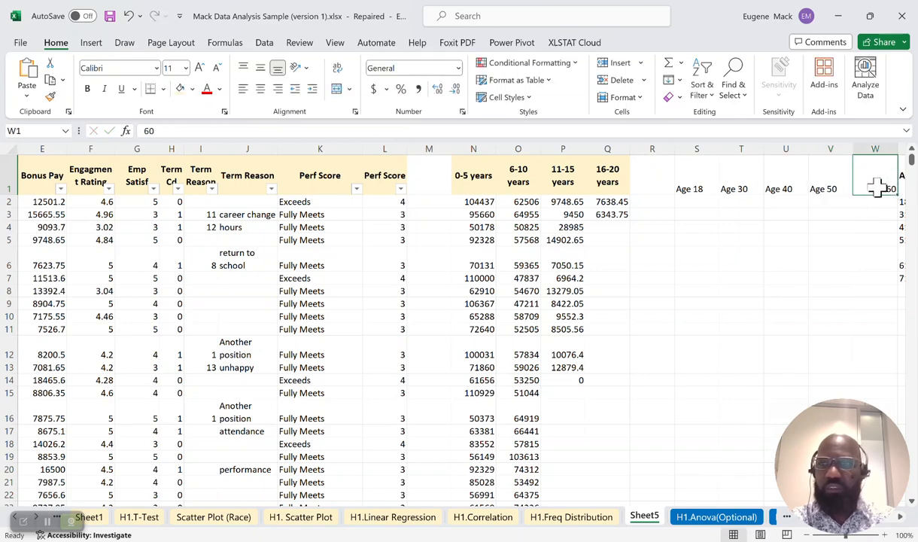
double_click(879, 188)
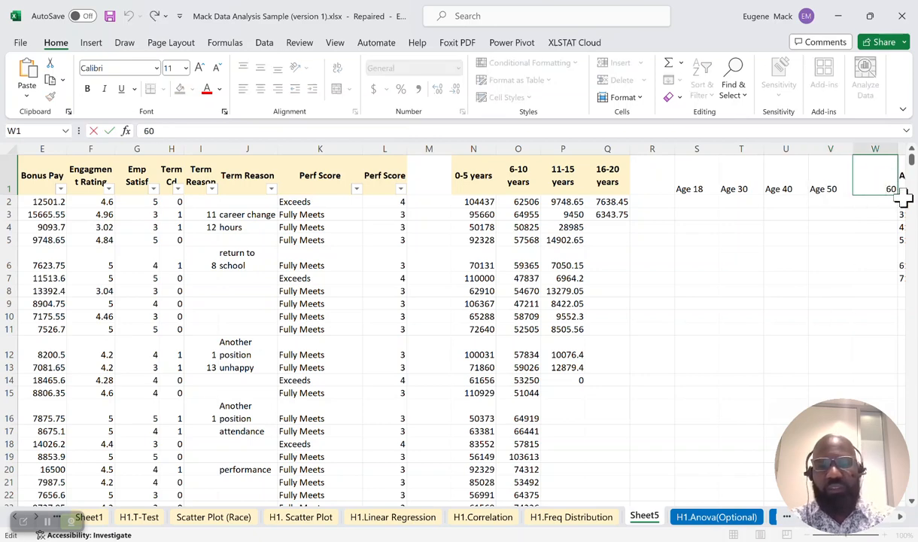
click(742, 411)
click(882, 148)
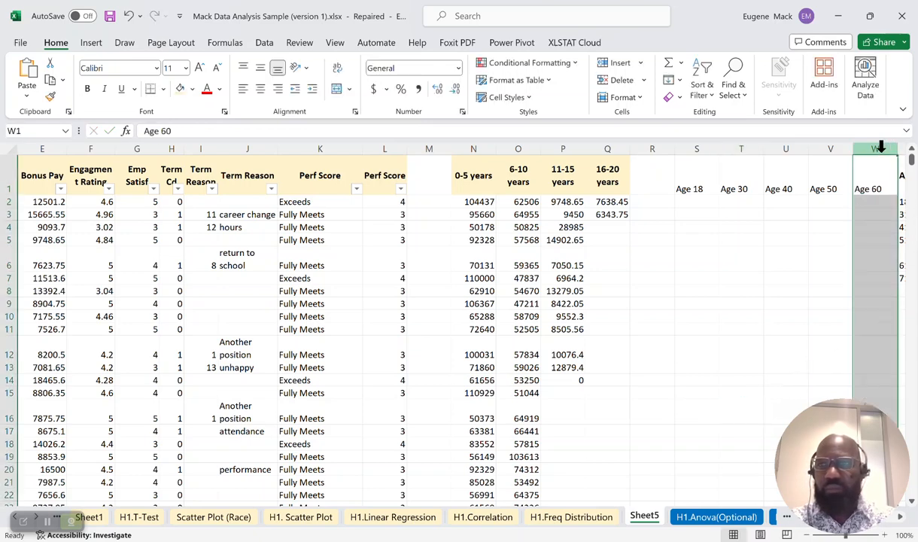
right_click(881, 149)
click(809, 288)
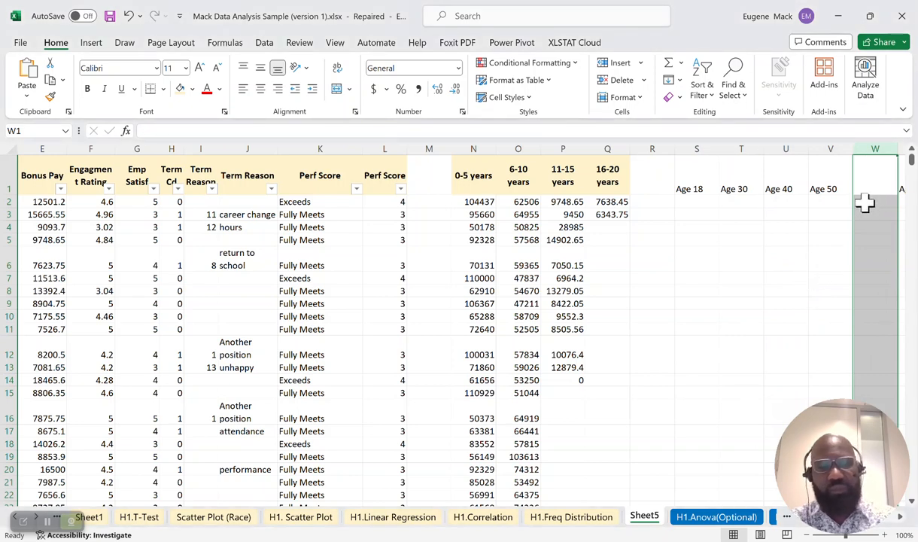
key(ctrl+z)
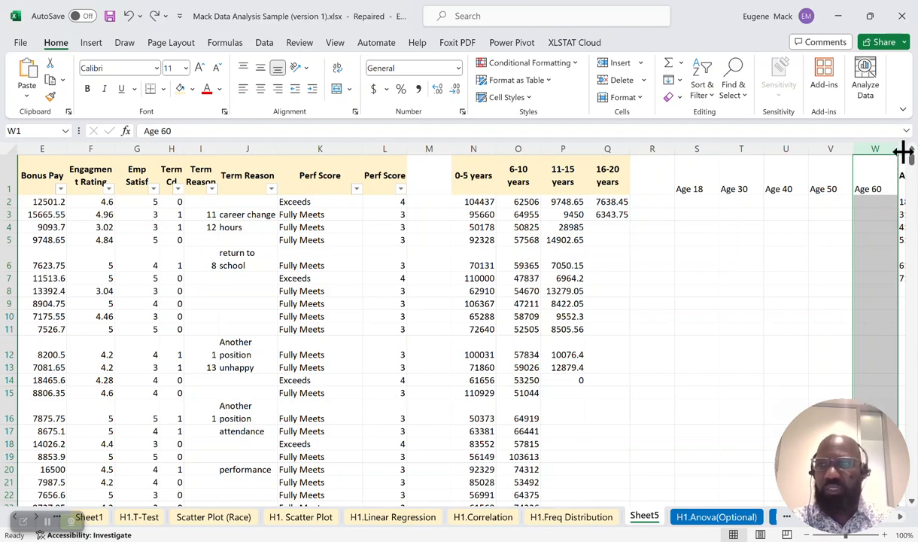
Step: Insert an empty column between the "Age 60" column and the Age Bin column
click(862, 258)
key(Right)
key(Right)
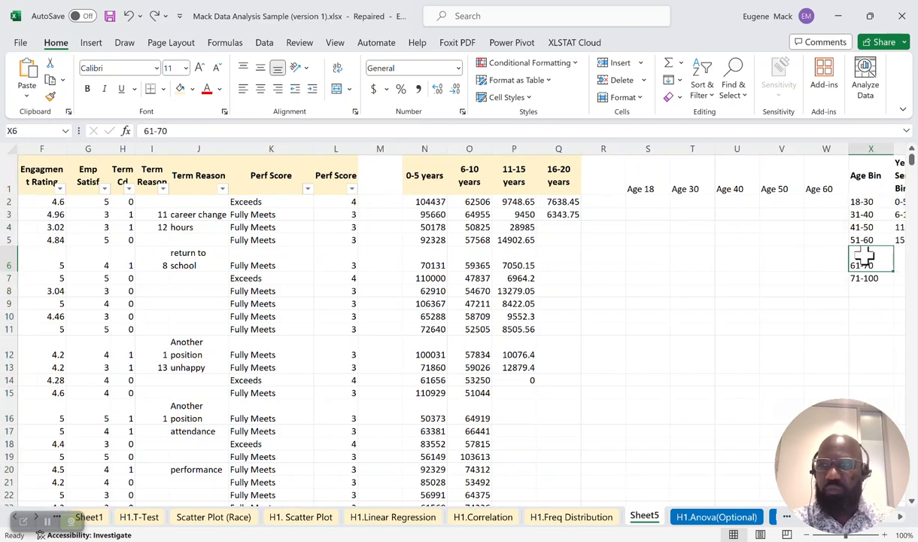
click(819, 149)
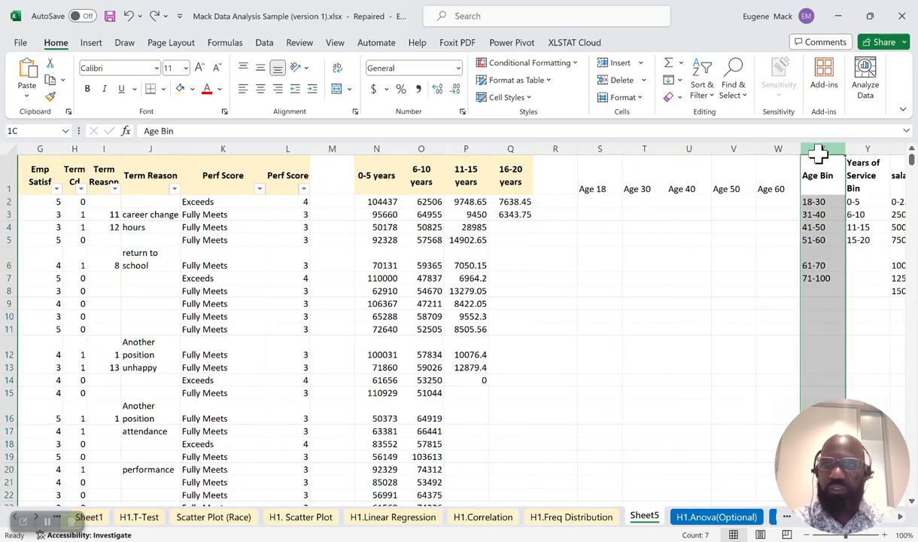
right_click(820, 148)
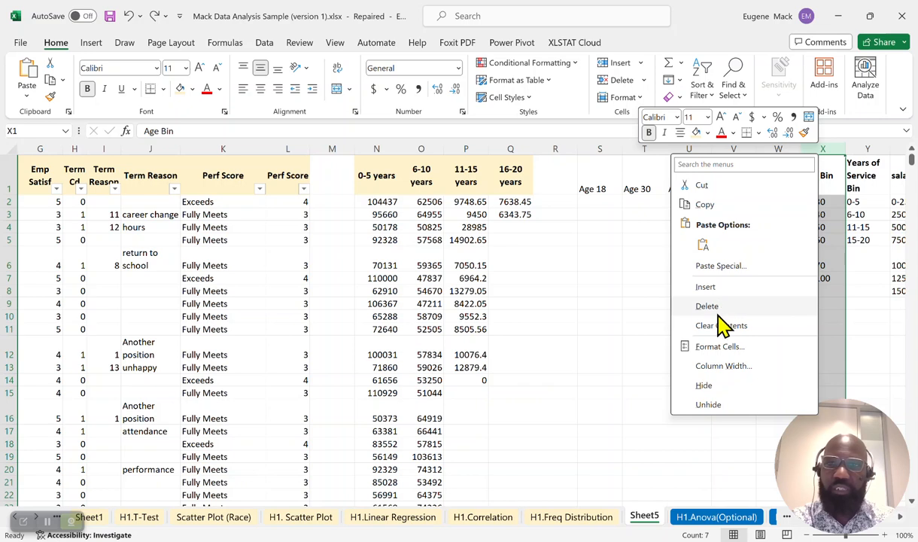
click(711, 287)
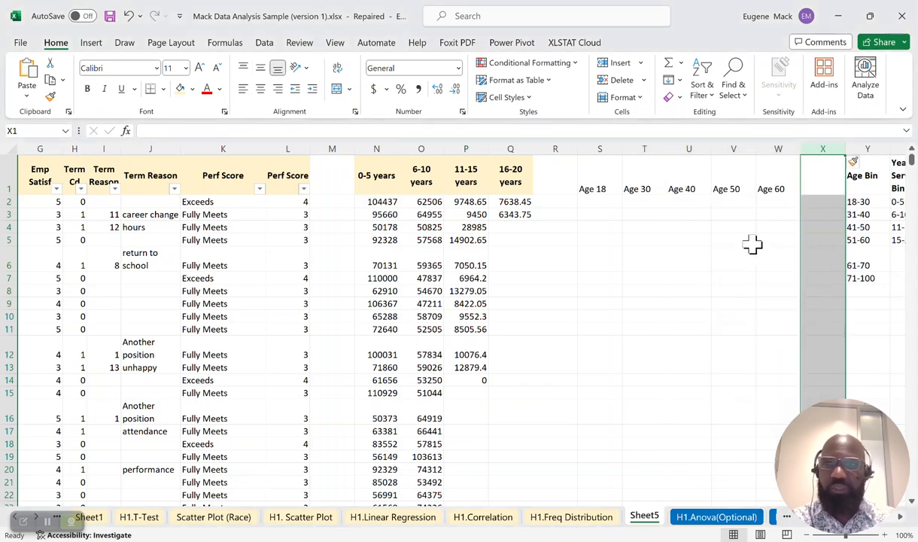
Step: Enter the header "Age >=61" in cell X1 of the empty column
click(813, 188)
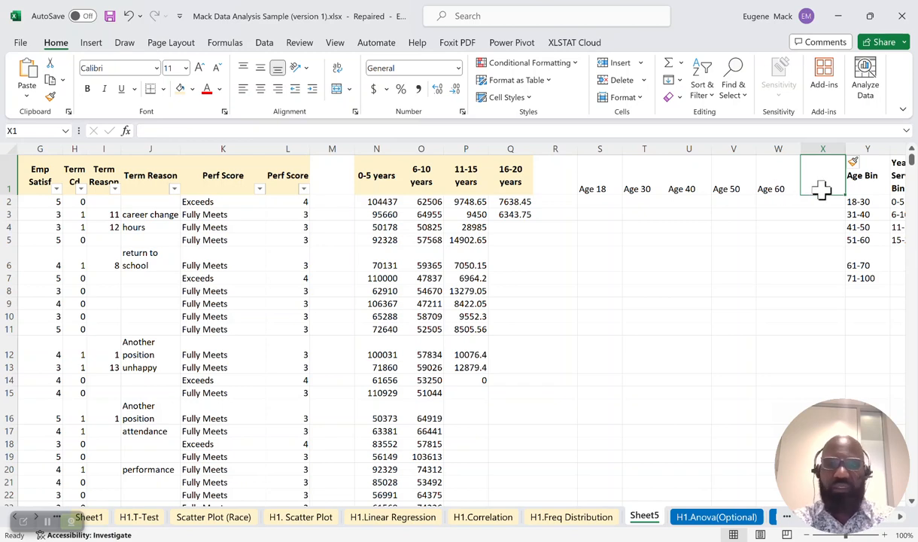
text(6)
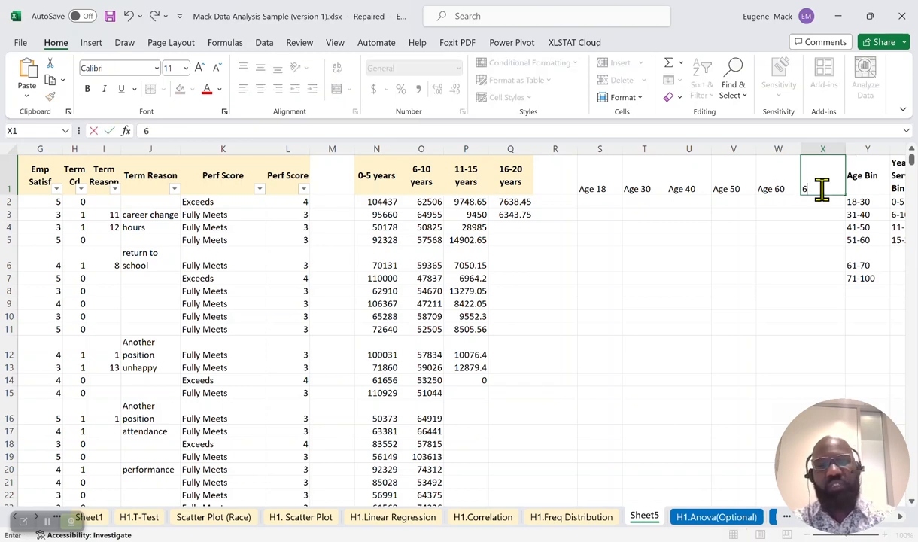
text(1)
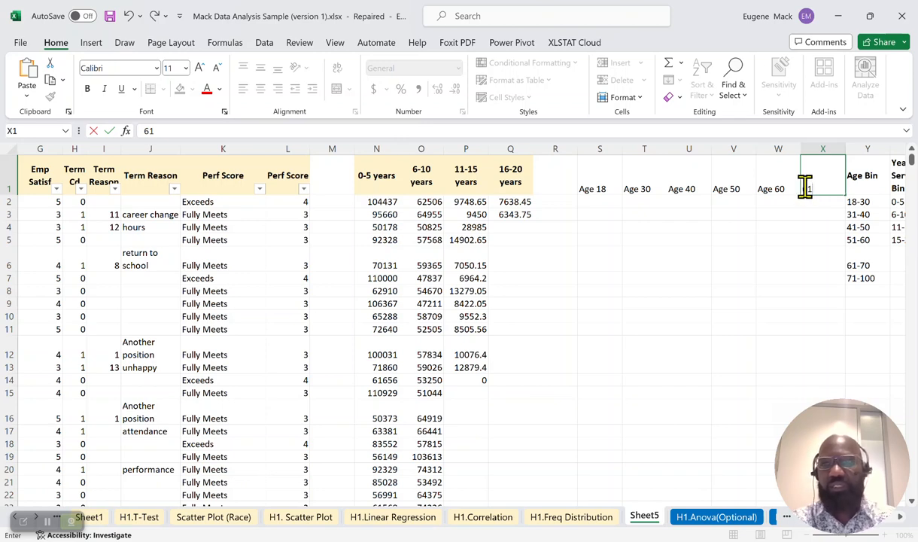
click(805, 187)
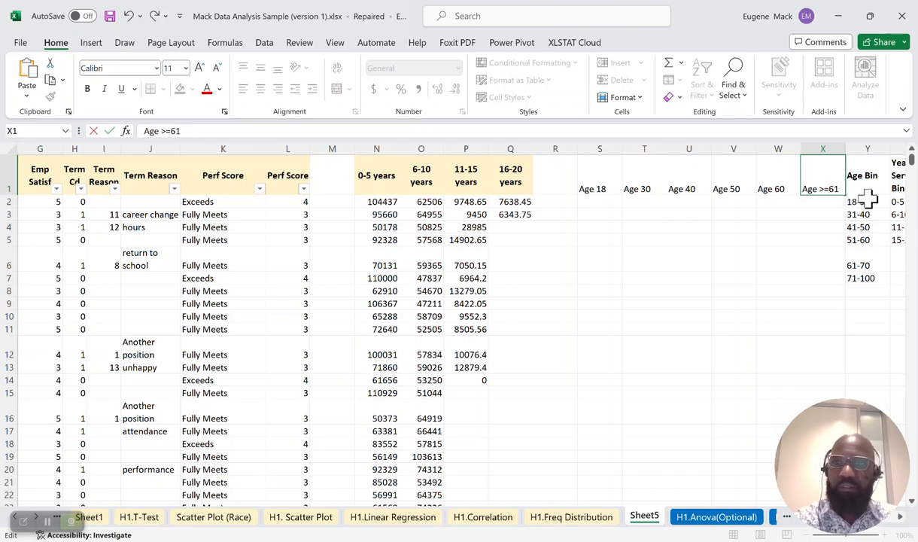
click(775, 255)
Step: Fill the age headers S1:X1 with the light yellow of the other headers and make them bold
drag(602, 188, 837, 190)
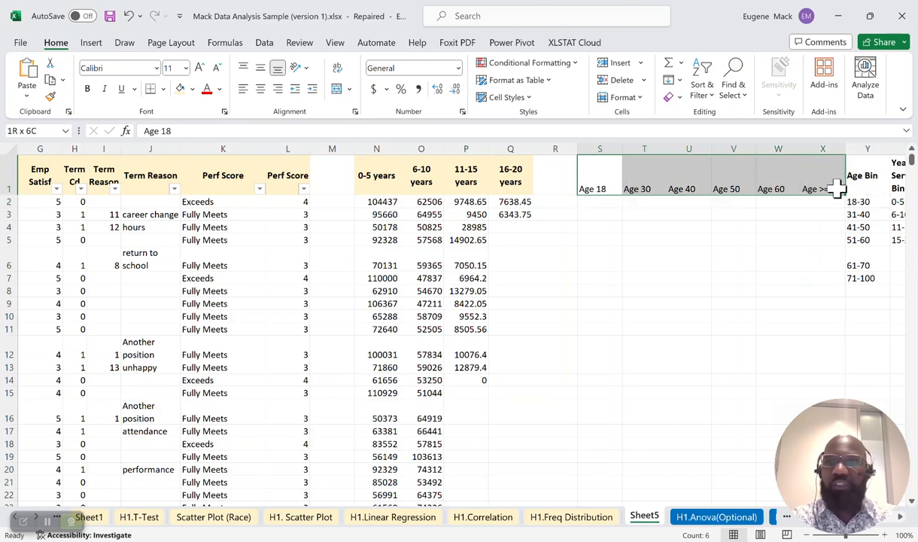
click(180, 88)
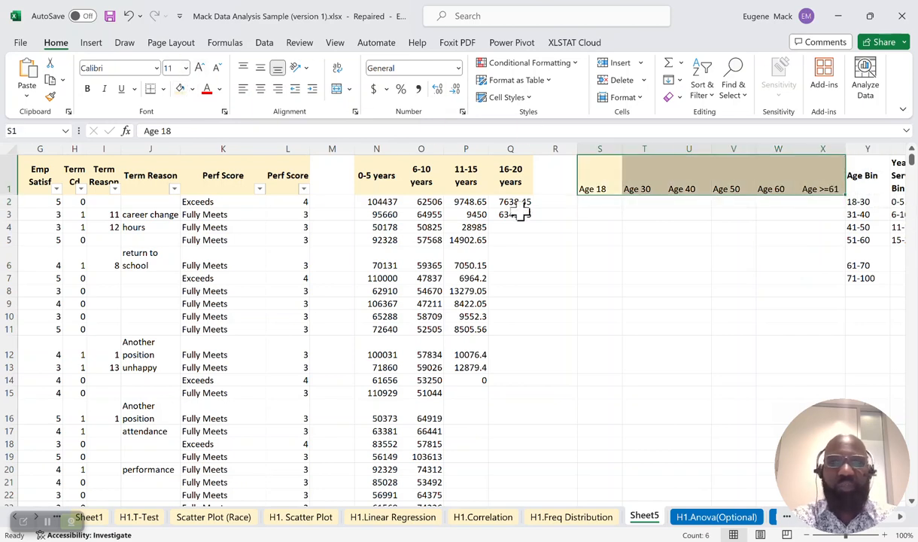
drag(595, 180, 809, 184)
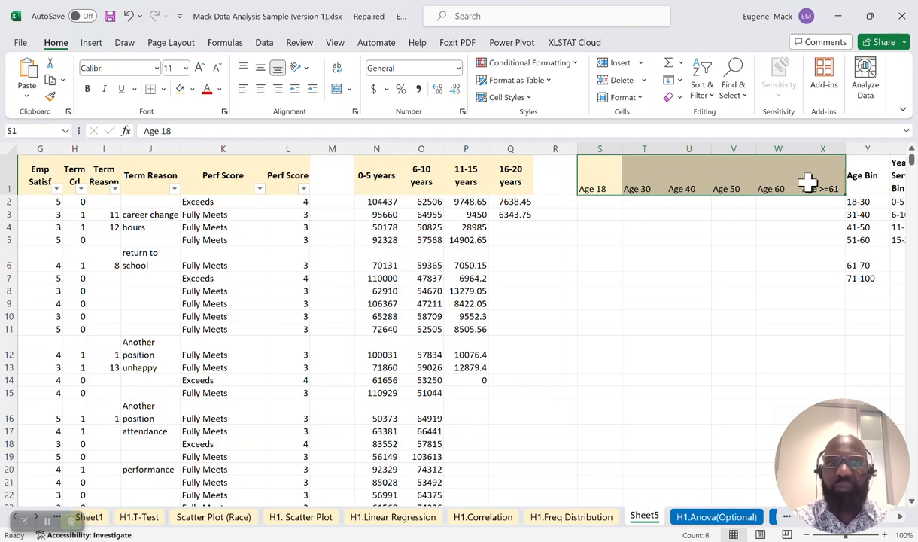
click(88, 90)
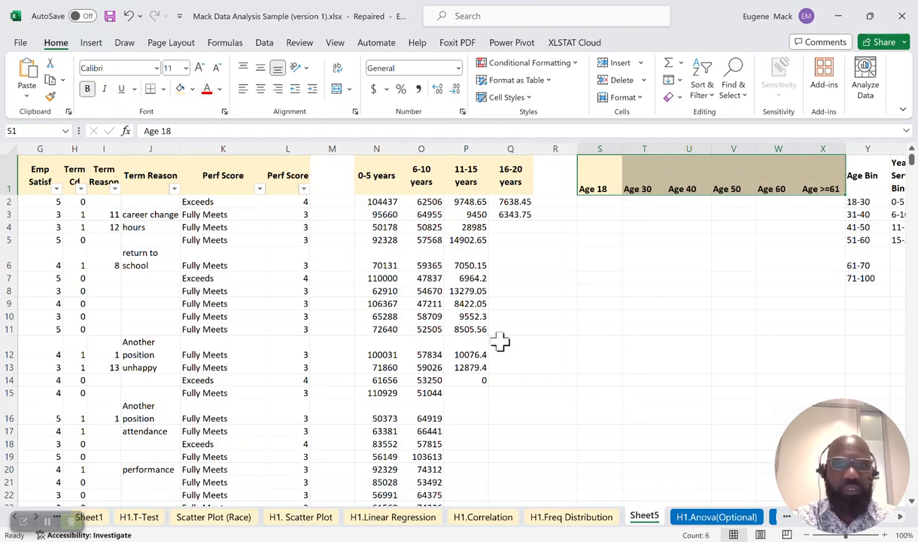
Step: Insert an empty column immediately before the "0-5 years" column
click(474, 317)
key(Left)
key(Left)
key(Left)
key(Left)
key(Left)
key(Left)
key(Left)
key(Left)
key(Left)
key(Left)
key(Left)
key(Left)
key(Left)
key(Left)
key(Left)
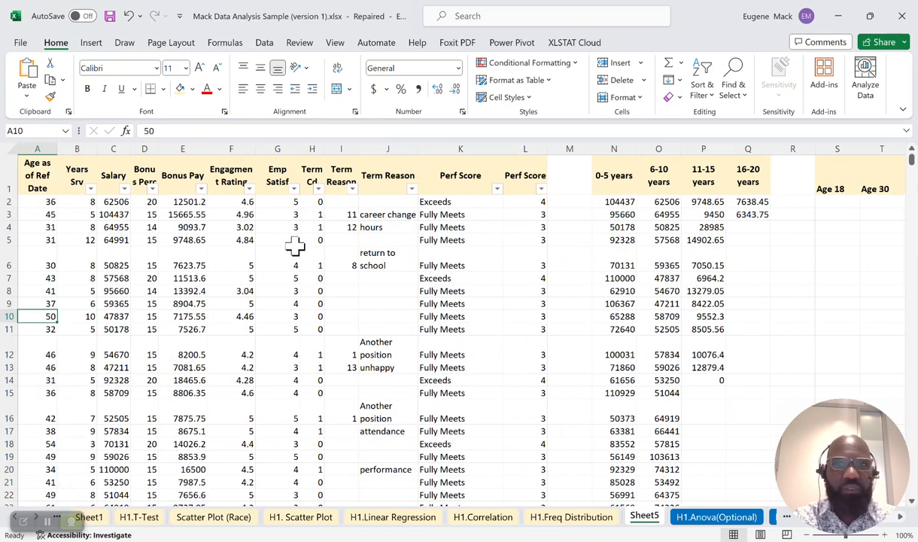
click(606, 147)
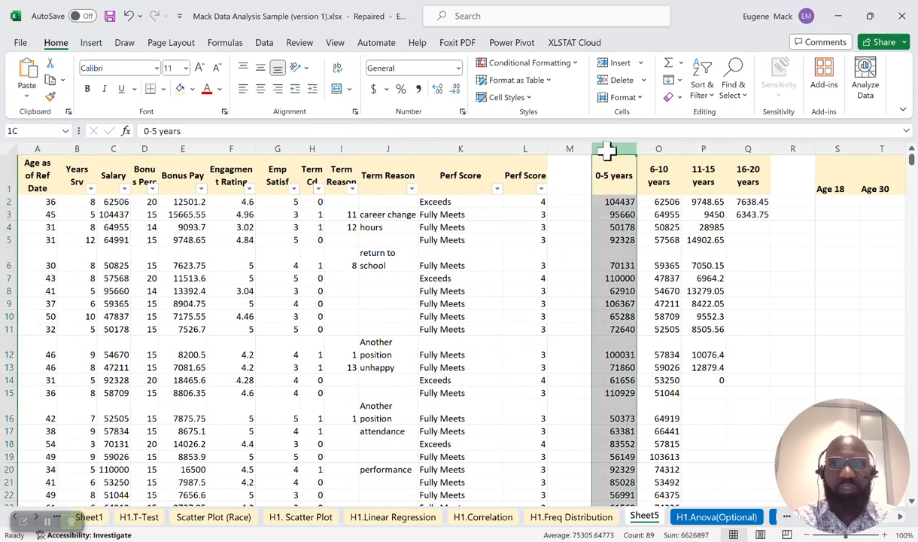
right_click(607, 149)
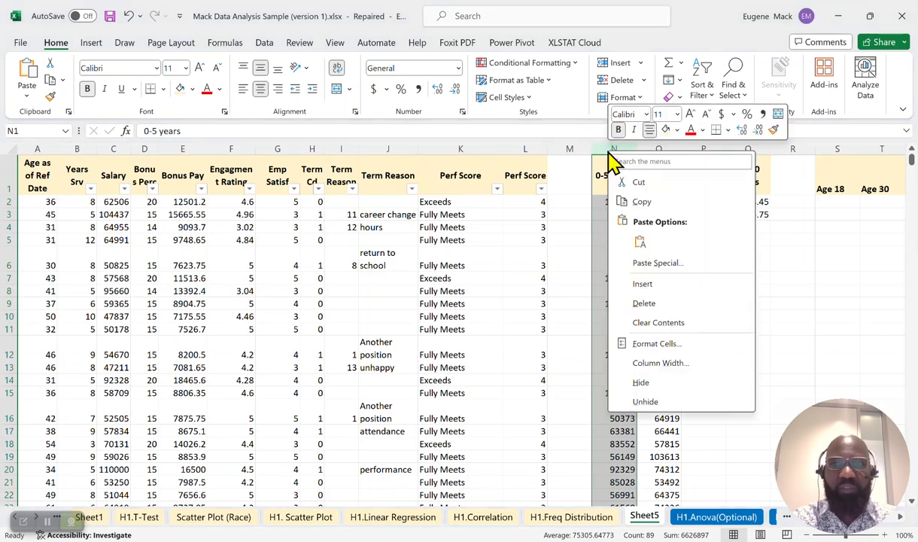
click(643, 283)
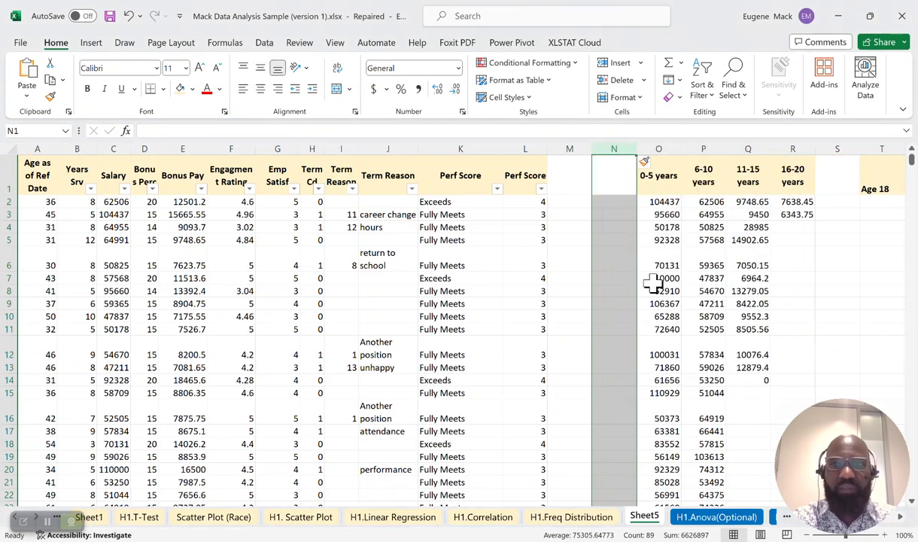
Step: Move the "Age as of Ref Date" column from column A into the empty column S, just before "Age 18"
click(40, 149)
right_click(43, 151)
click(76, 185)
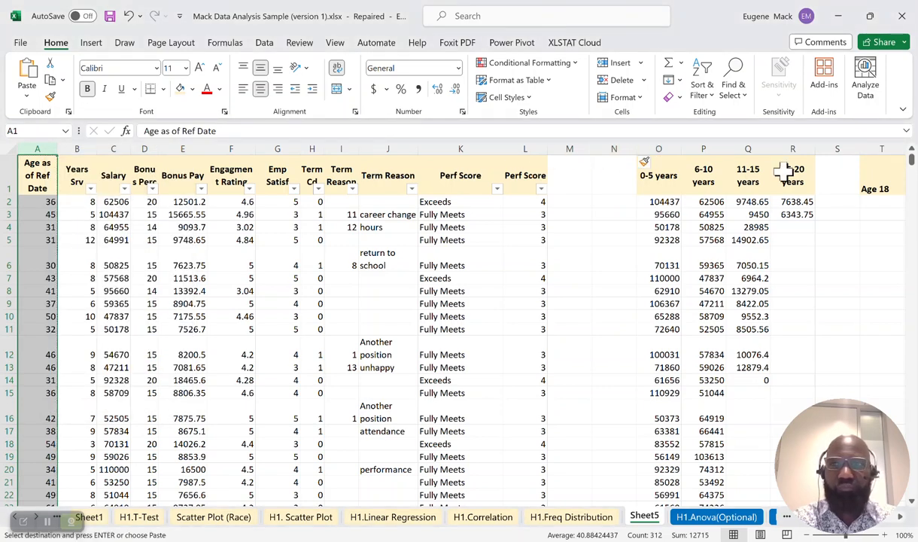
click(834, 148)
right_click(835, 146)
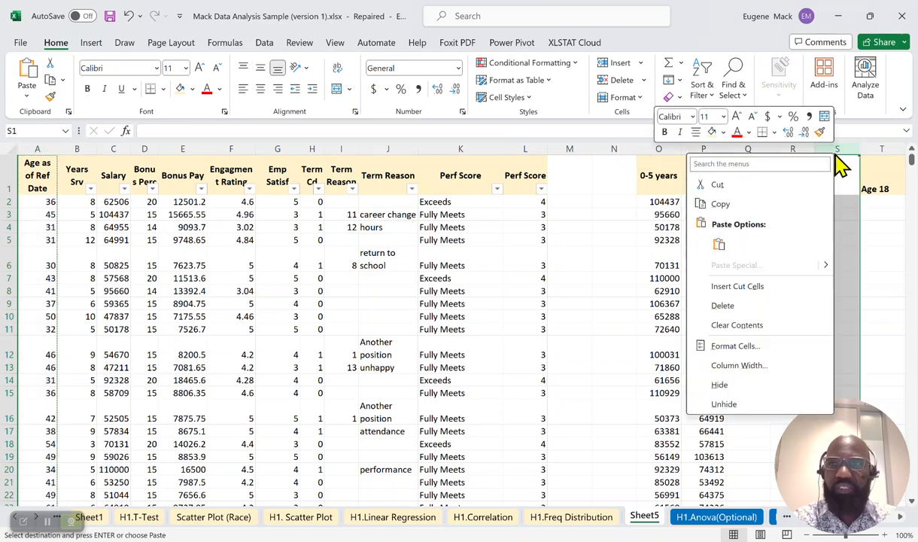
click(718, 245)
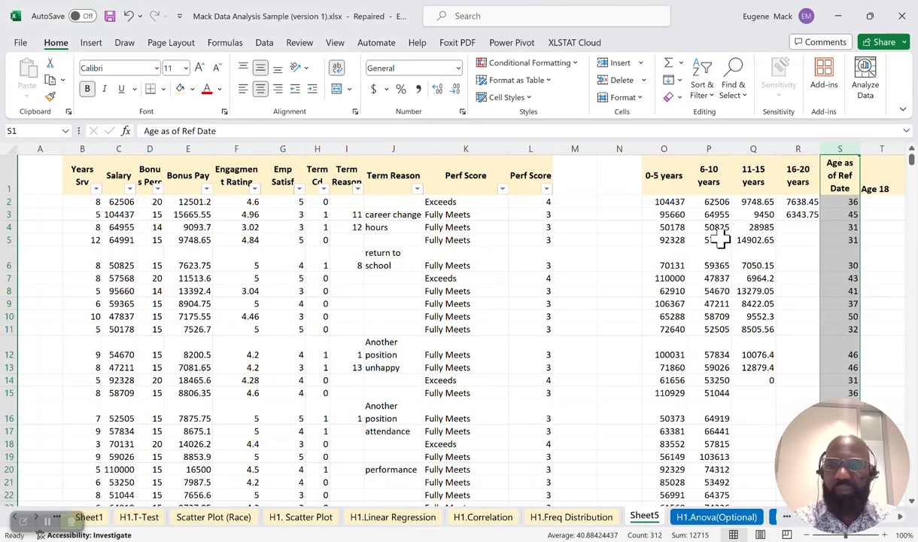
Step: Remove the existing filter and reapply it to the whole header row 1, so the age columns are included
key(Right)
key(Right)
key(Right)
key(Right)
key(Right)
key(Right)
key(Right)
key(Right)
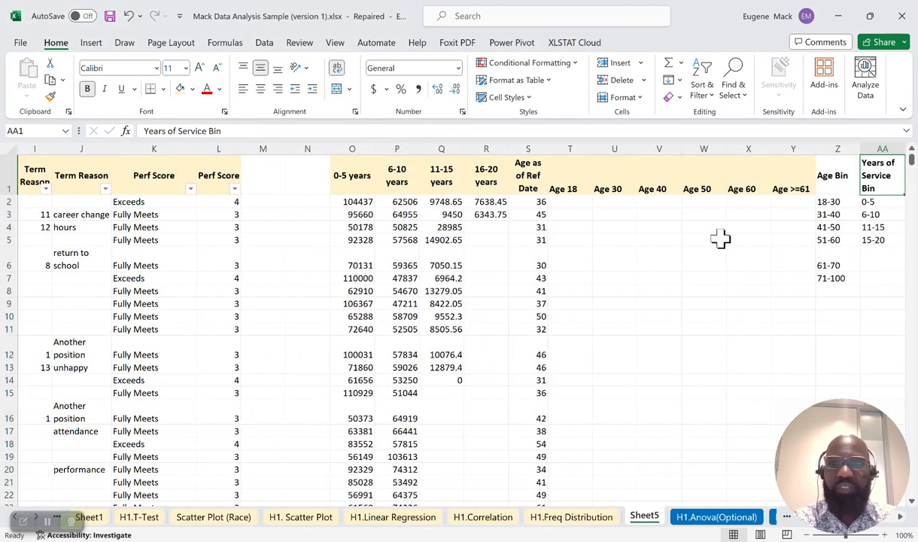
key(Right)
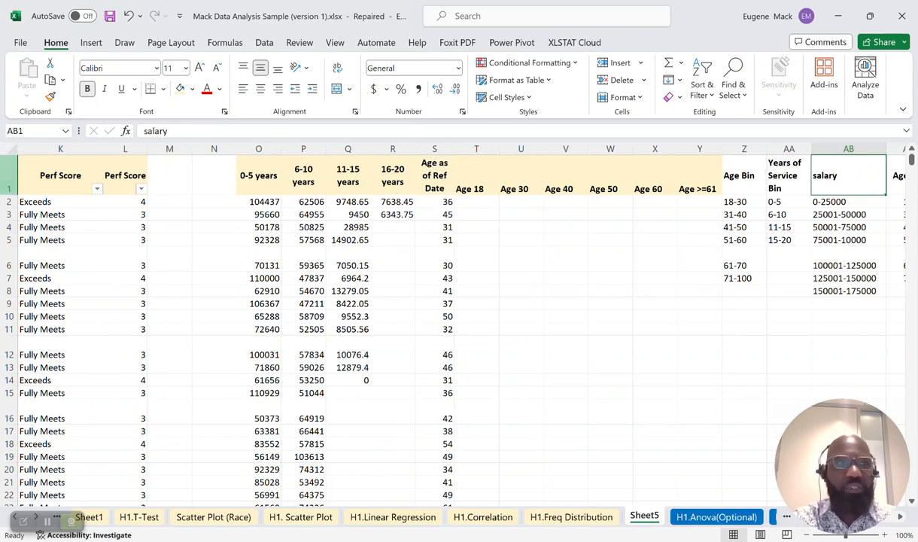
click(3, 164)
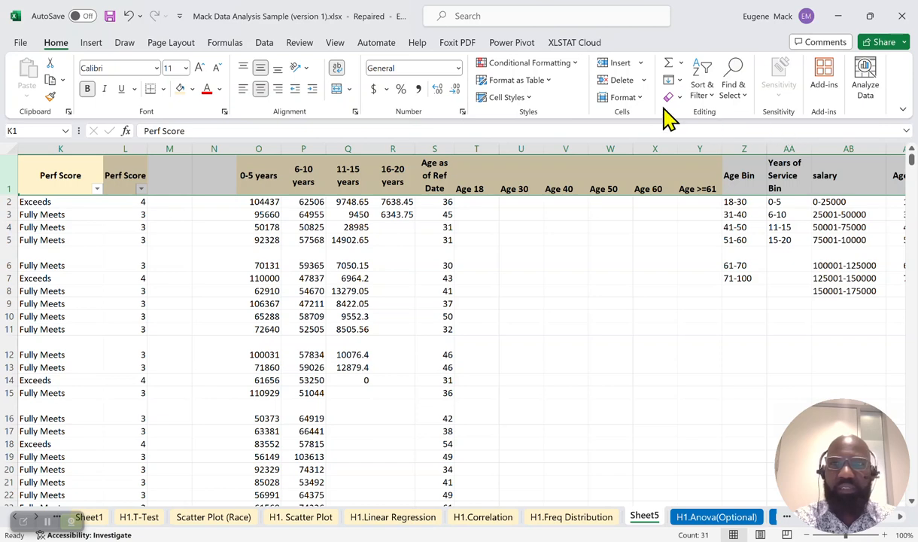
click(703, 89)
click(709, 176)
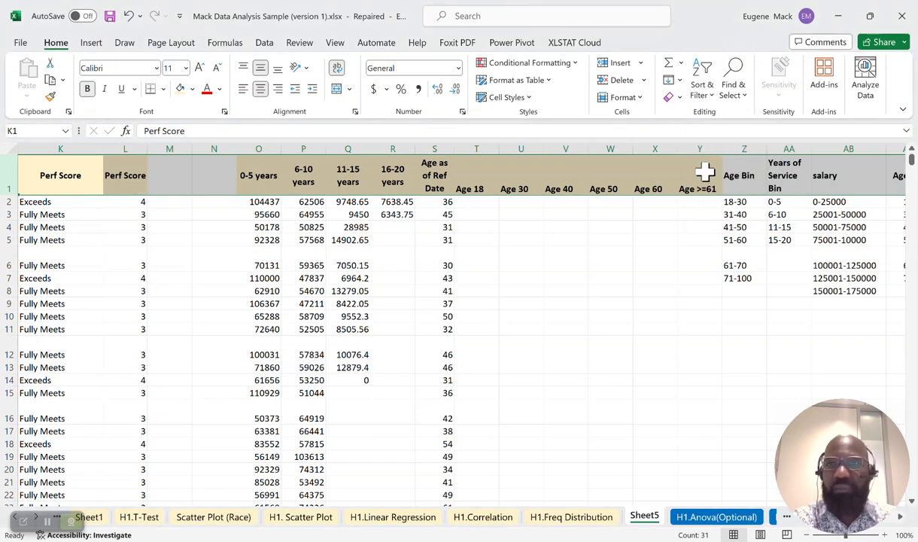
click(709, 105)
click(708, 178)
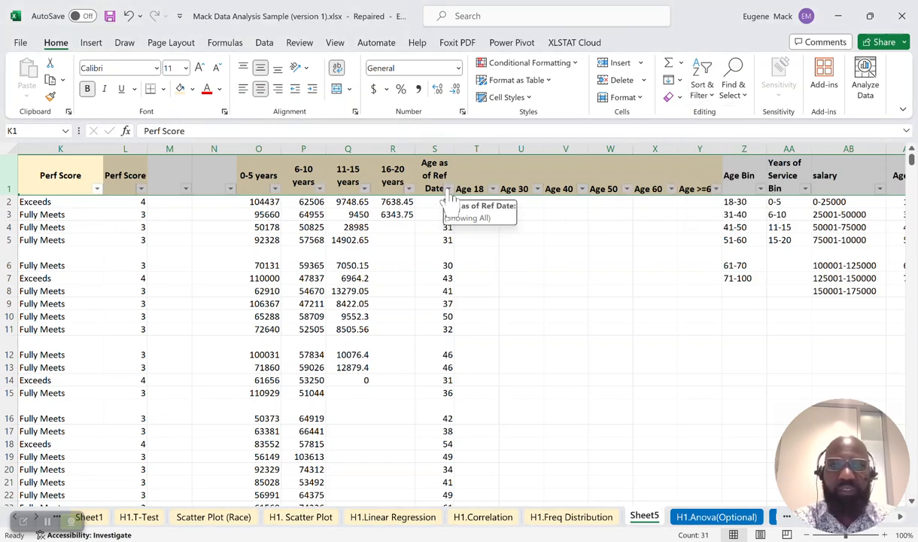
Step: Filter the "Age as of Ref Date" column to ages 27, 28, 29 and 30 only
click(448, 189)
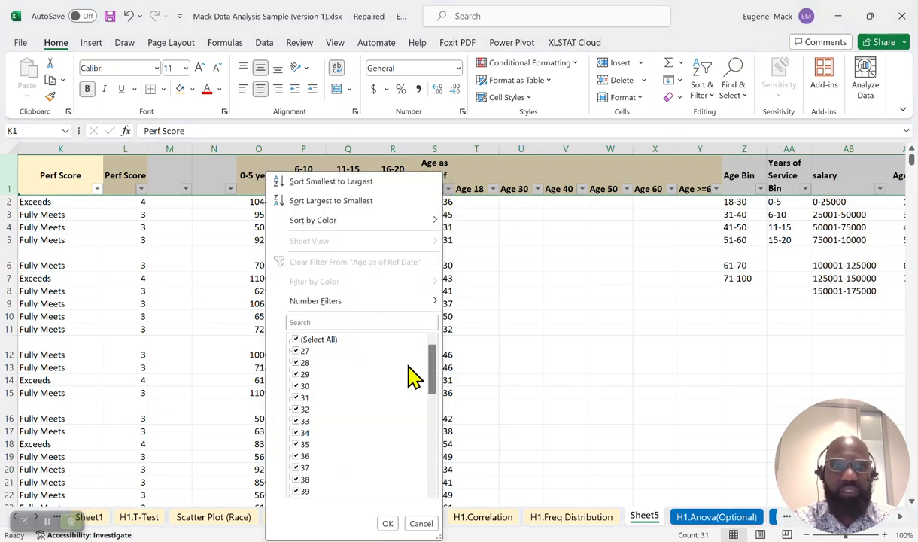
drag(427, 376, 432, 353)
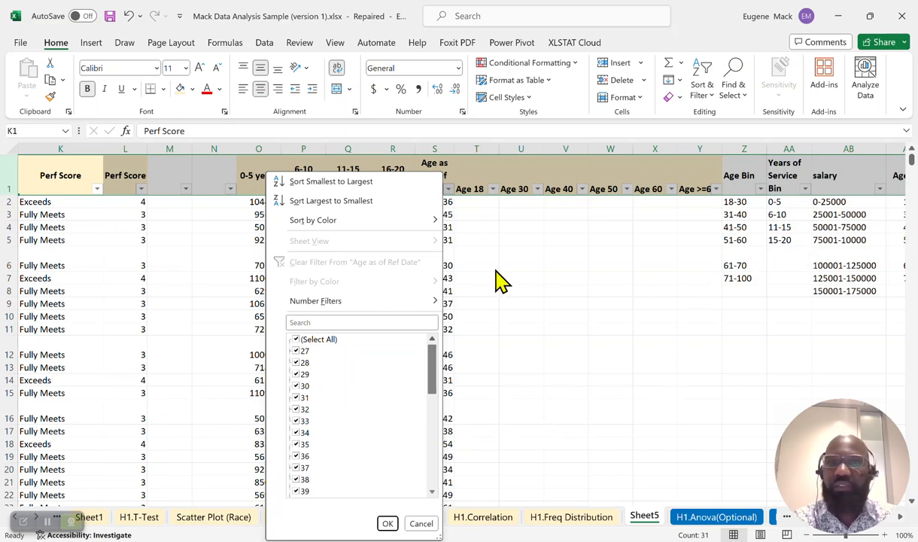
click(297, 341)
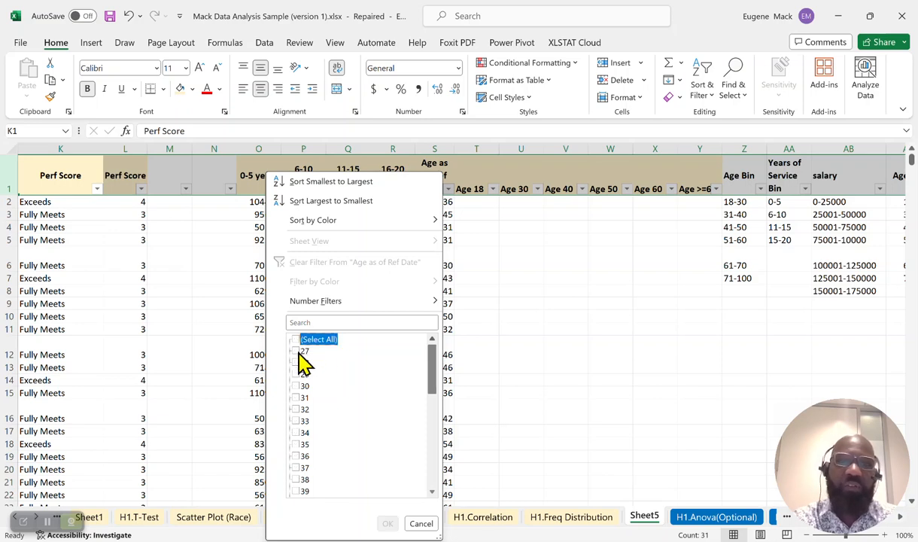
click(298, 384)
click(299, 374)
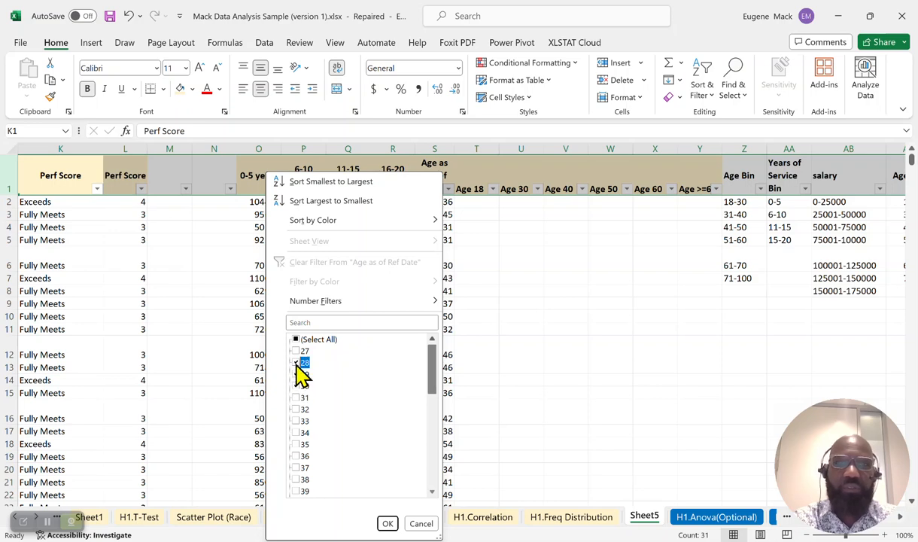
click(297, 350)
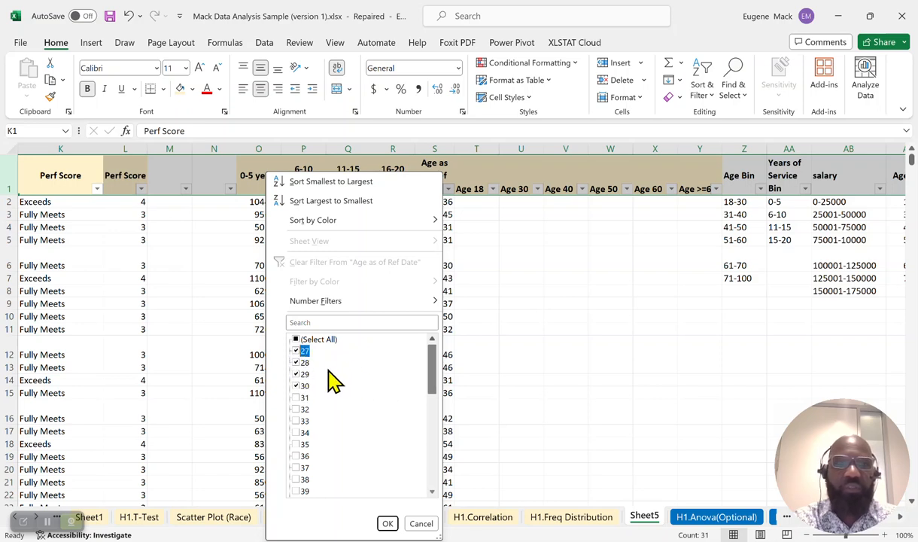
click(388, 523)
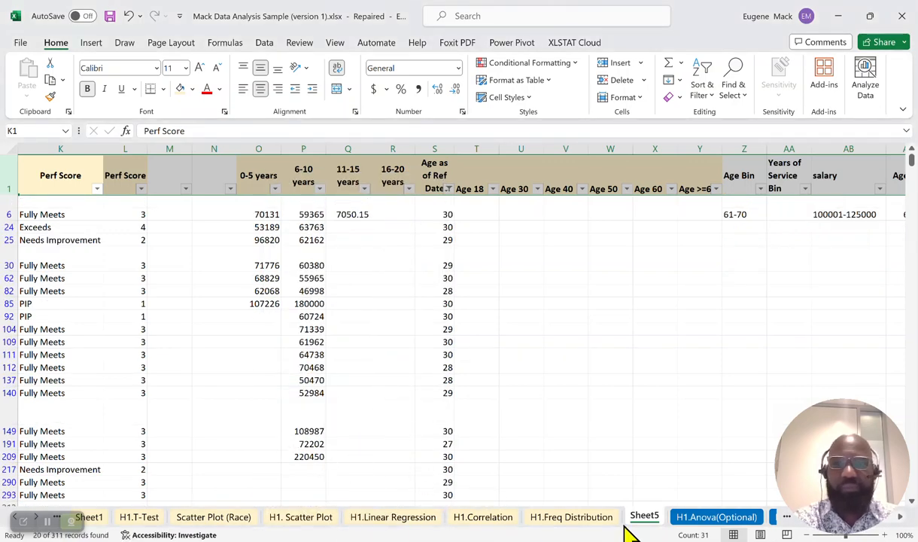
Step: Insert an empty column between "Age as of Ref Date" and "Age 18" and widen it slightly
click(218, 380)
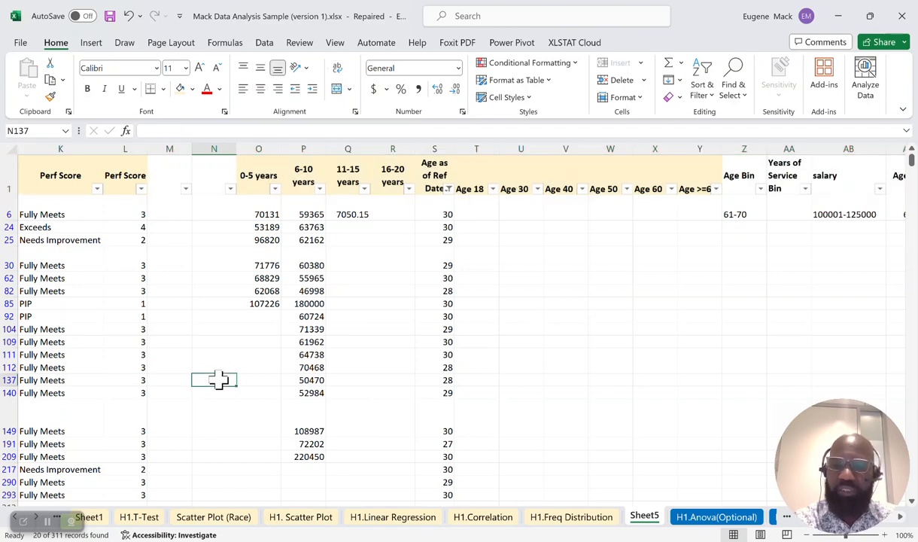
key(Left)
key(Left)
key(Left)
key(Left)
key(Left)
key(Left)
key(Left)
key(Left)
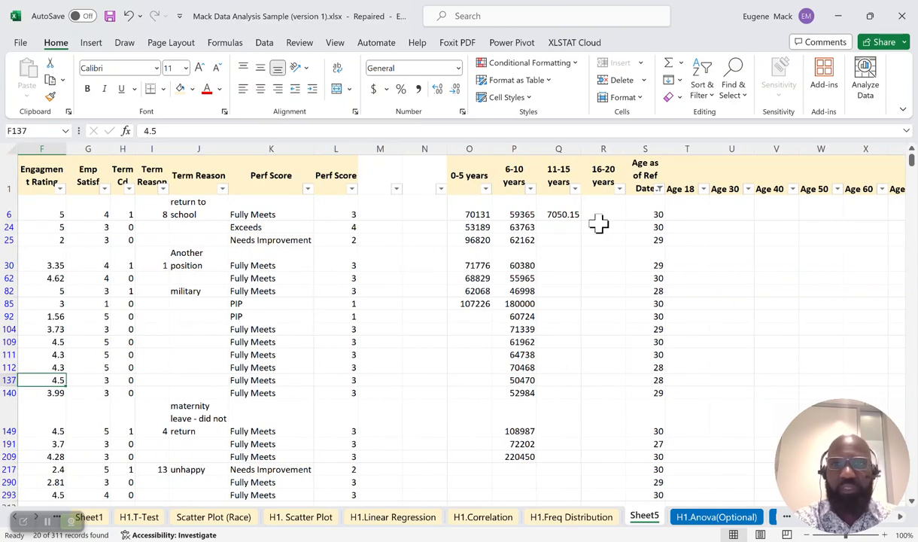
click(686, 145)
right_click(686, 146)
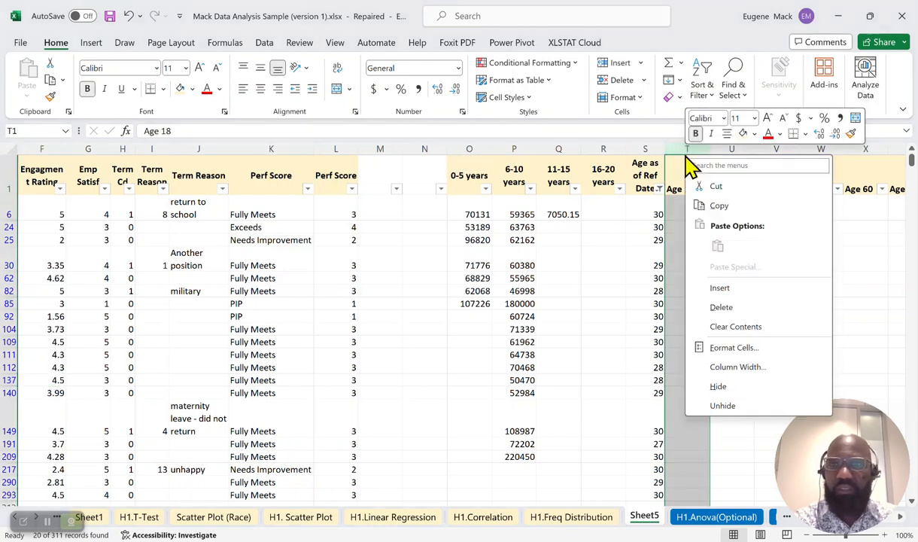
click(722, 284)
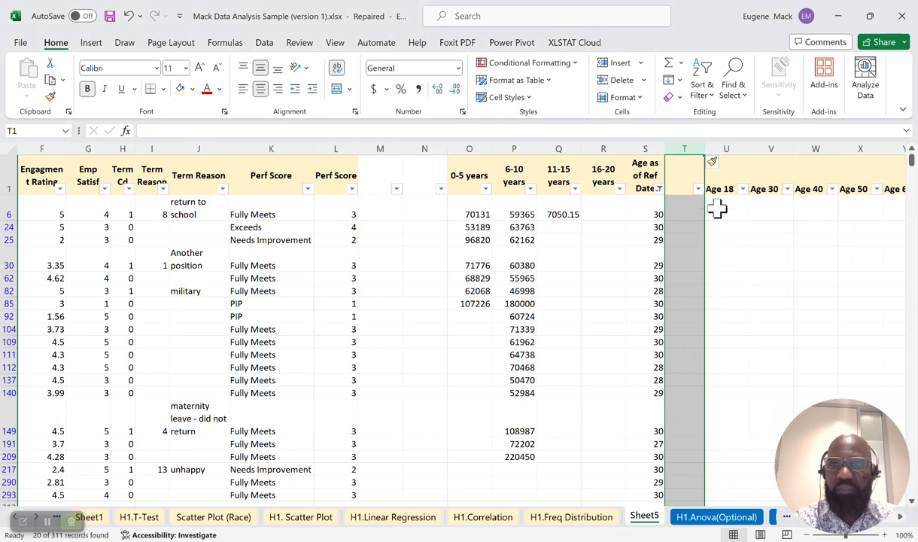
drag(705, 148, 713, 148)
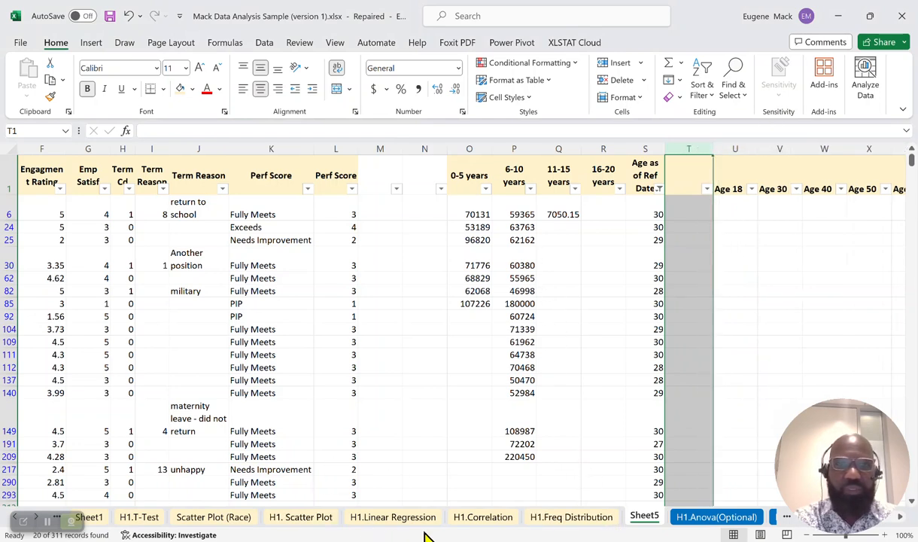
Step: Select all values again in the "Age as of Ref Date" filter to show every record
click(104, 367)
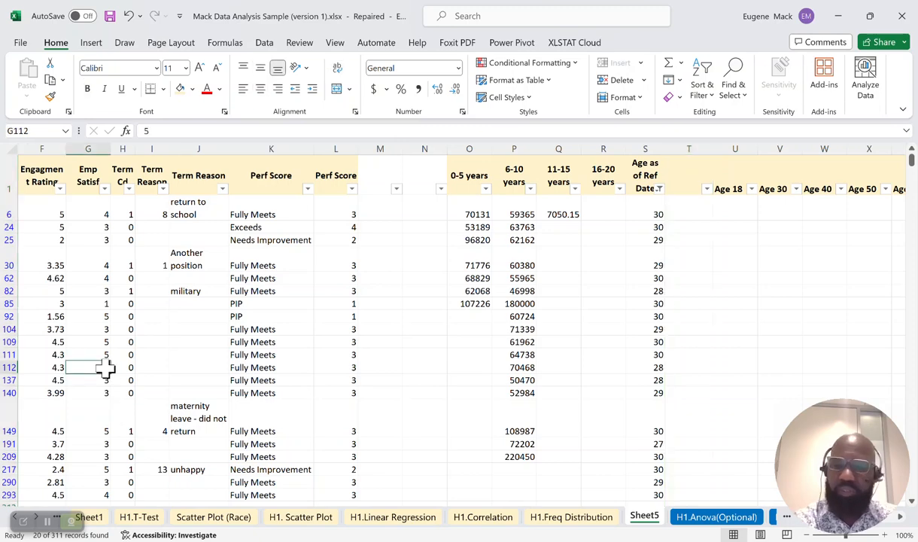
key(Left)
key(Left)
key(Left)
key(Left)
key(Left)
key(Left)
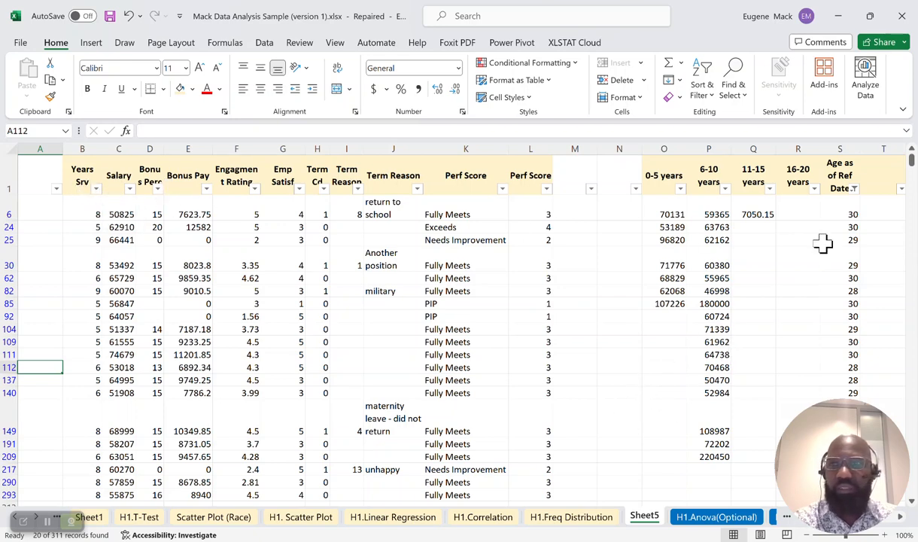
click(854, 189)
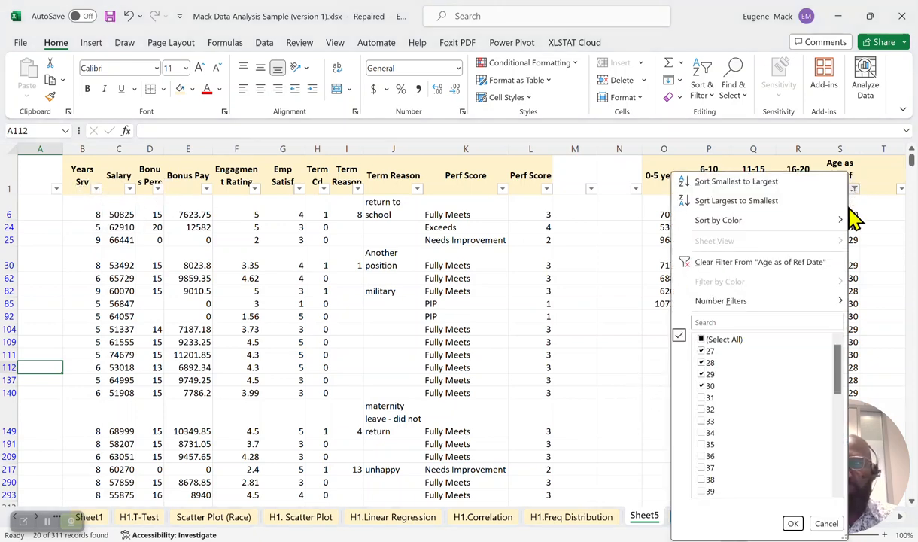
click(704, 339)
click(792, 523)
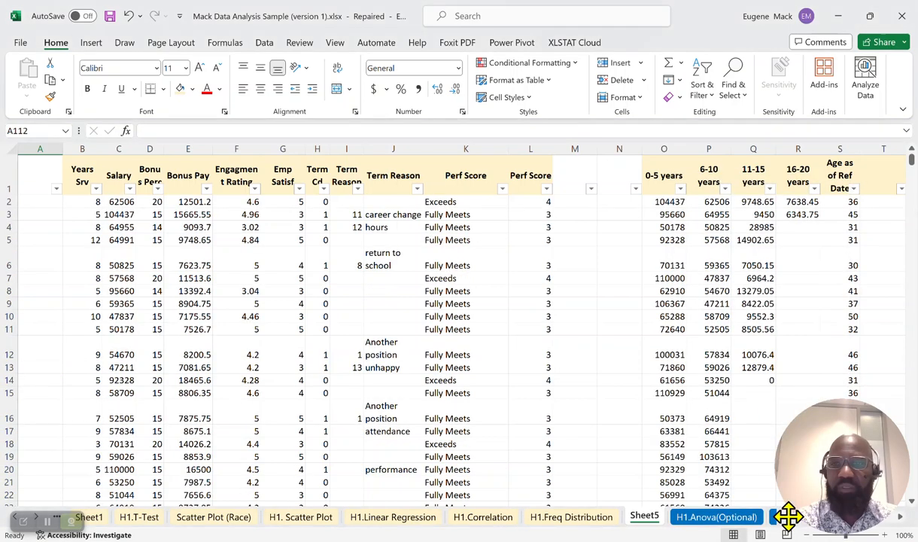
Step: Copy the whole Salary column C into the empty column T beside "Age as of Ref Date"
click(119, 149)
right_click(120, 150)
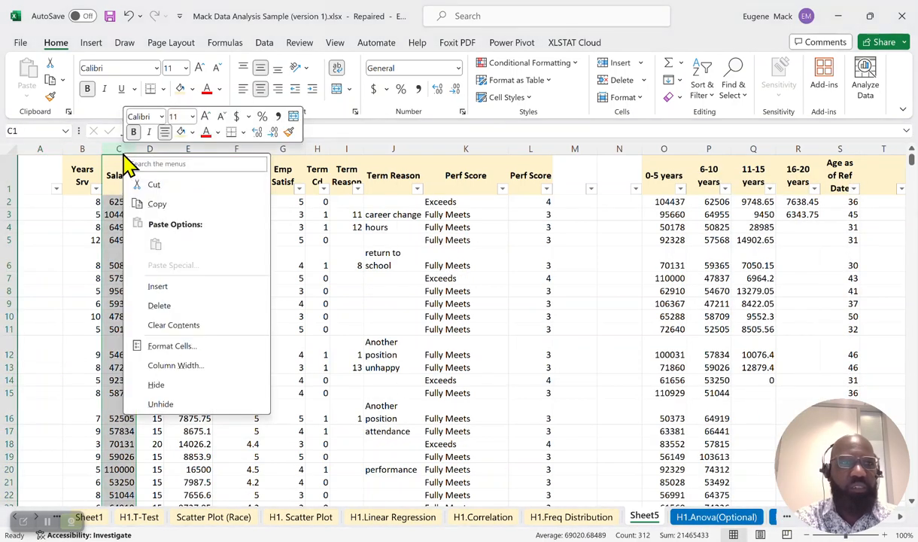
click(158, 204)
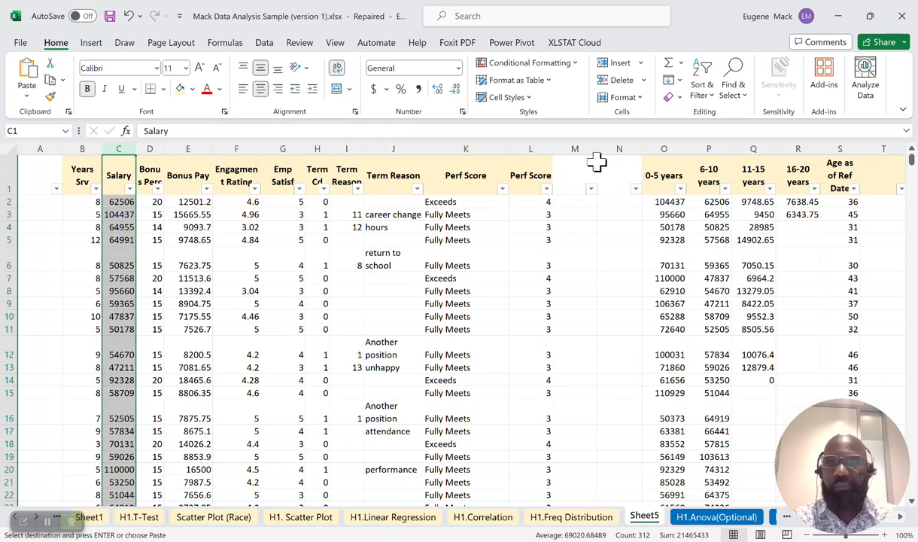
click(835, 279)
key(Right)
key(Right)
key(Right)
key(Right)
key(Right)
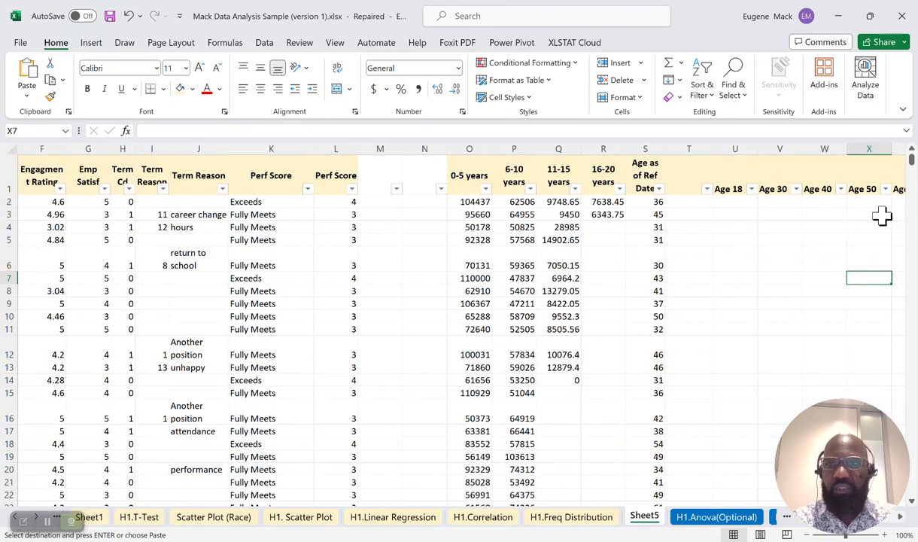
click(682, 165)
right_click(682, 165)
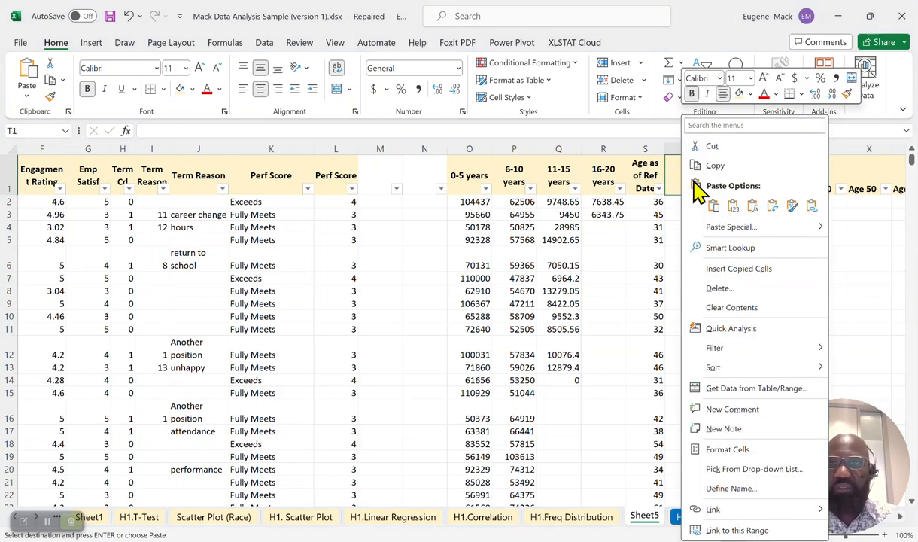
click(734, 216)
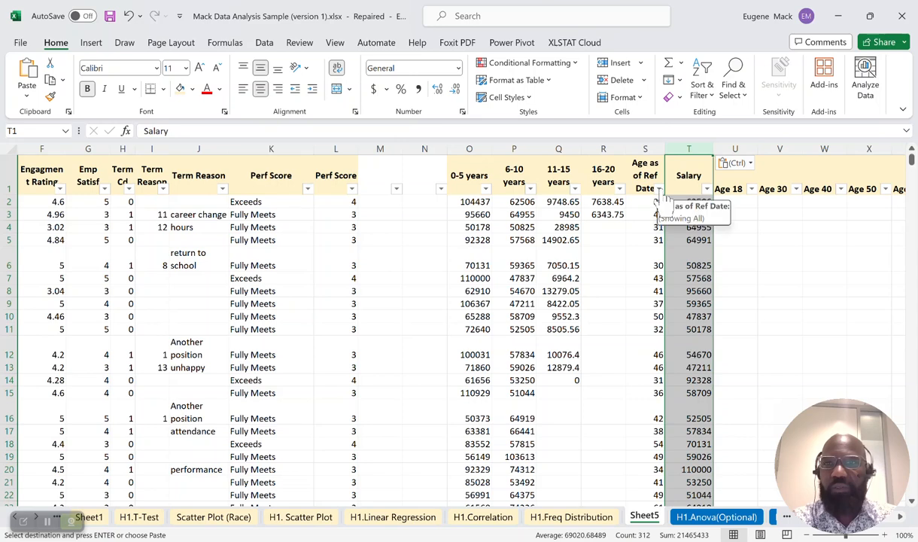
Step: Show only the records with ages 27 to 30 in the "Age as of Ref Date" column
click(660, 193)
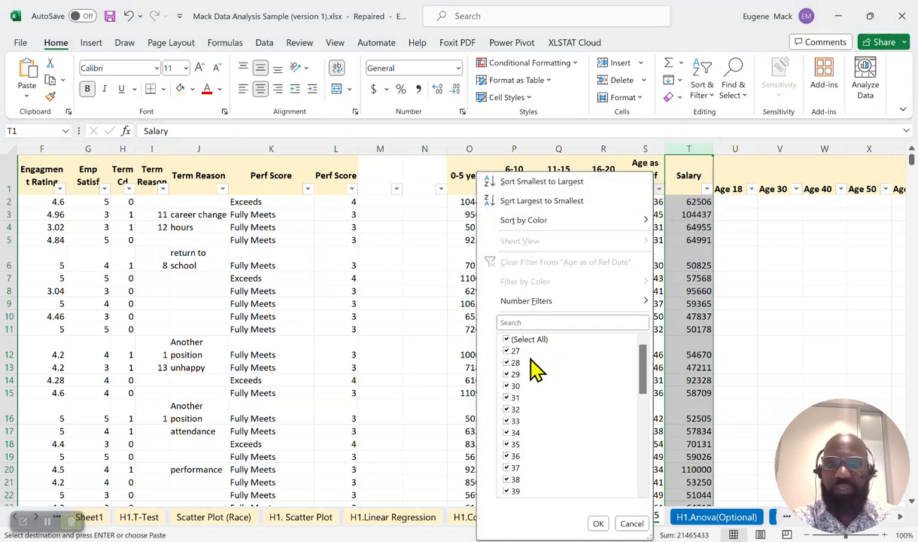
click(509, 342)
click(507, 352)
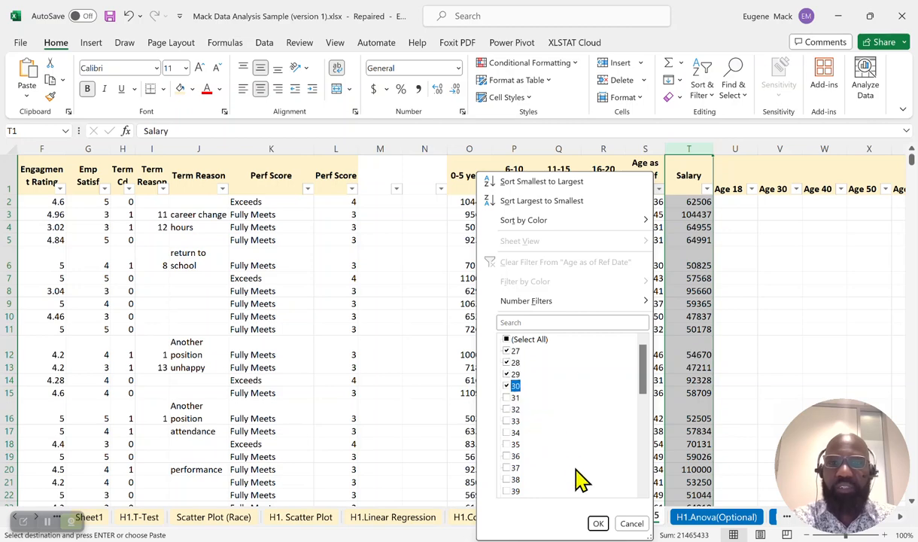
click(597, 523)
Step: Copy the filtered salaries in column T for ages 27 to 30, then show all records again in the "Age as of Ref Date" column
drag(698, 216, 697, 424)
right_click(692, 423)
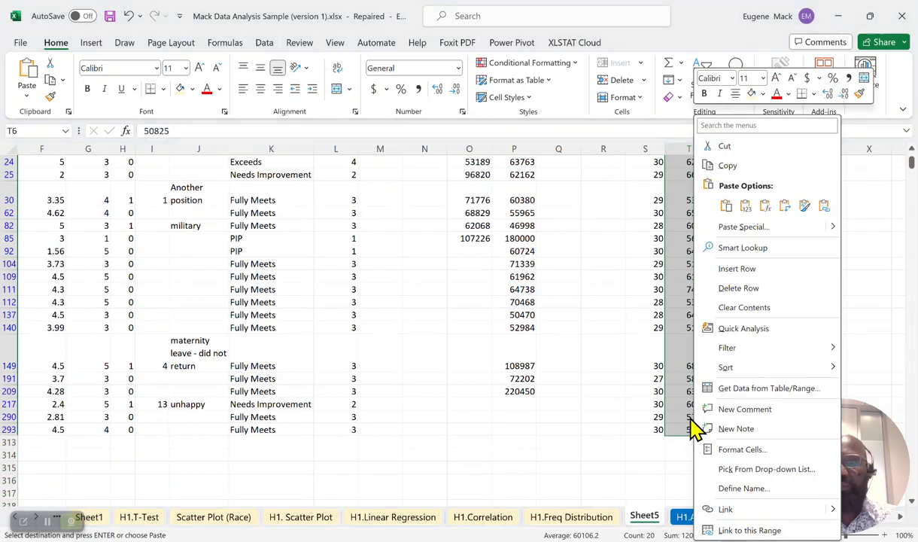
click(730, 166)
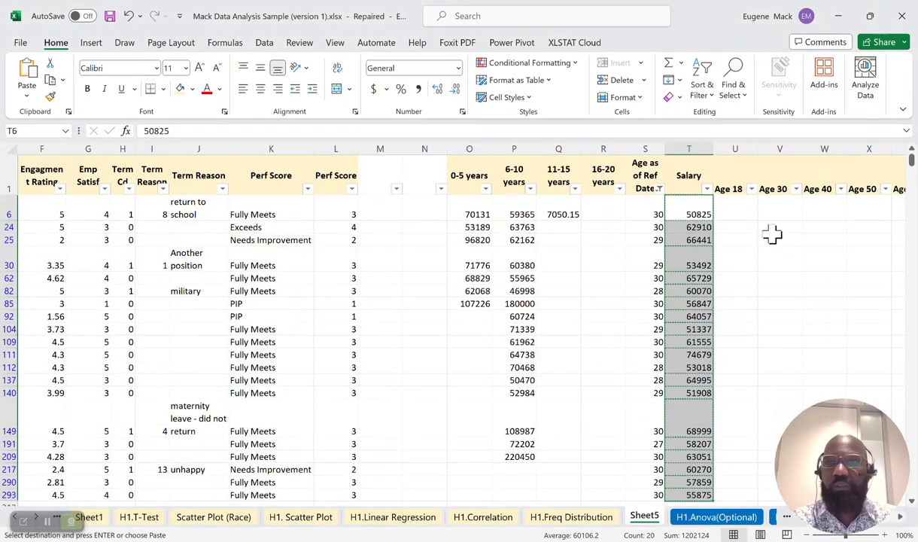
click(733, 211)
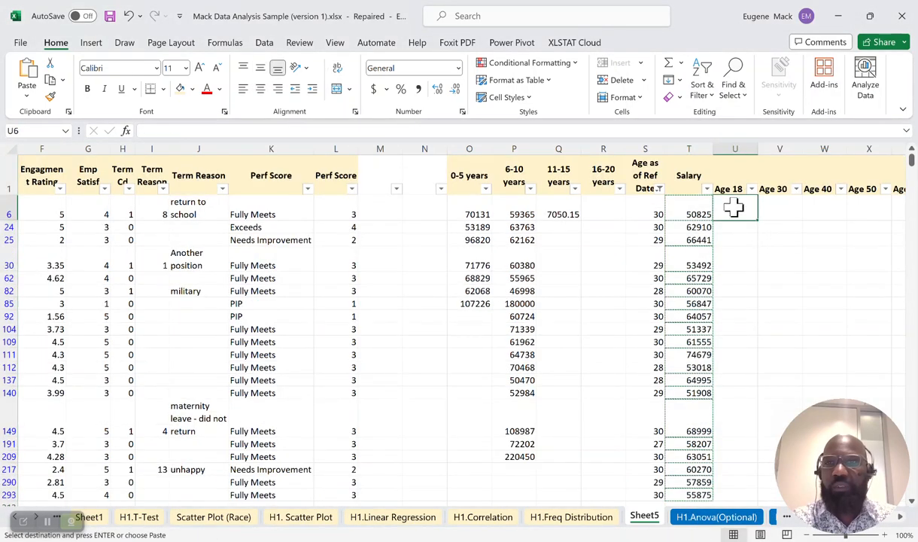
click(659, 188)
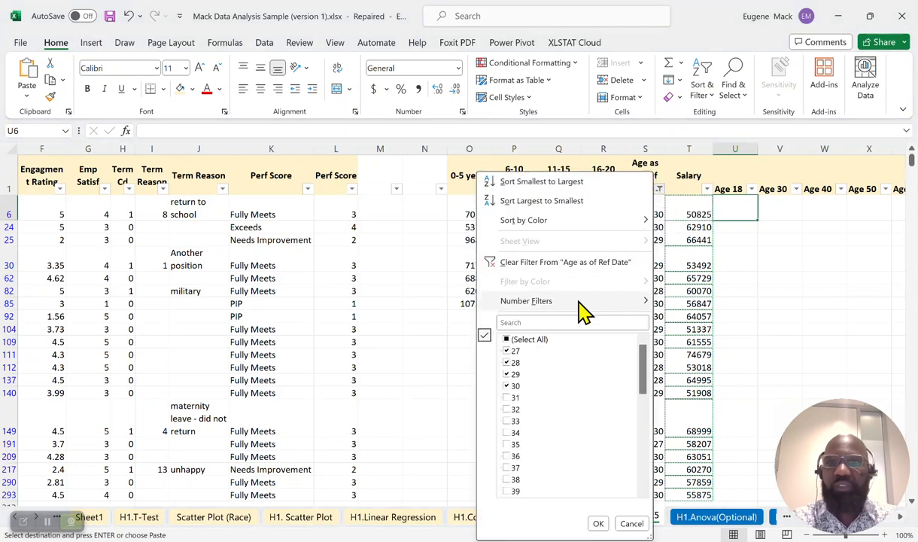
click(508, 340)
click(597, 523)
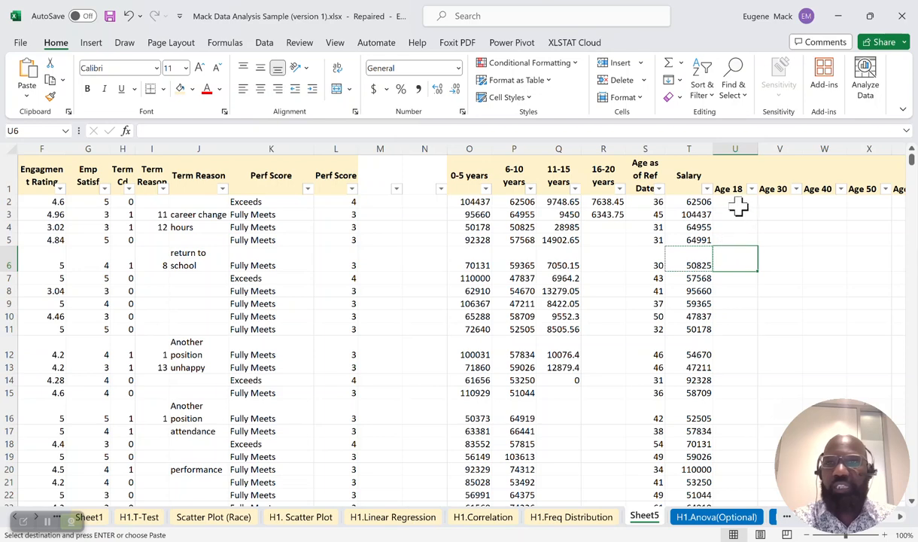
Step: Paste the copied salaries into the "Age 30" column starting at V2
click(736, 201)
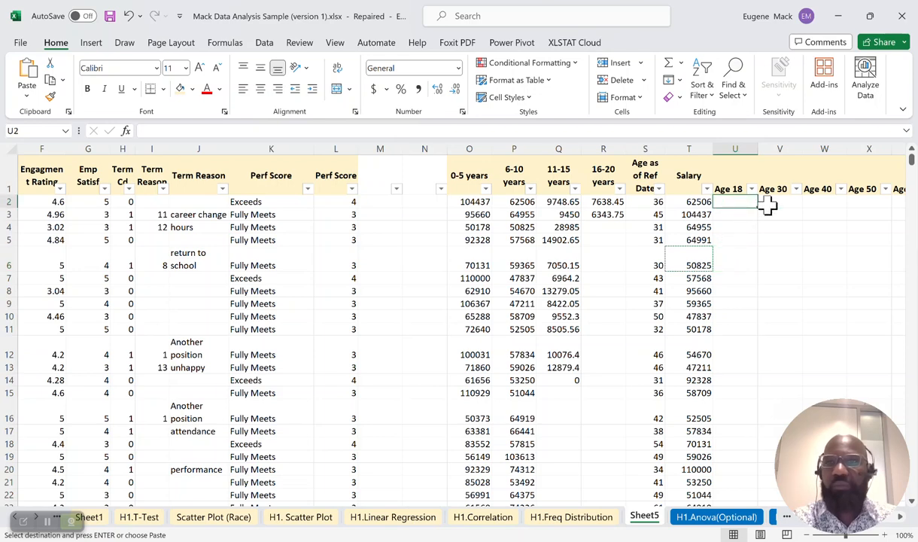
click(771, 203)
right_click(772, 203)
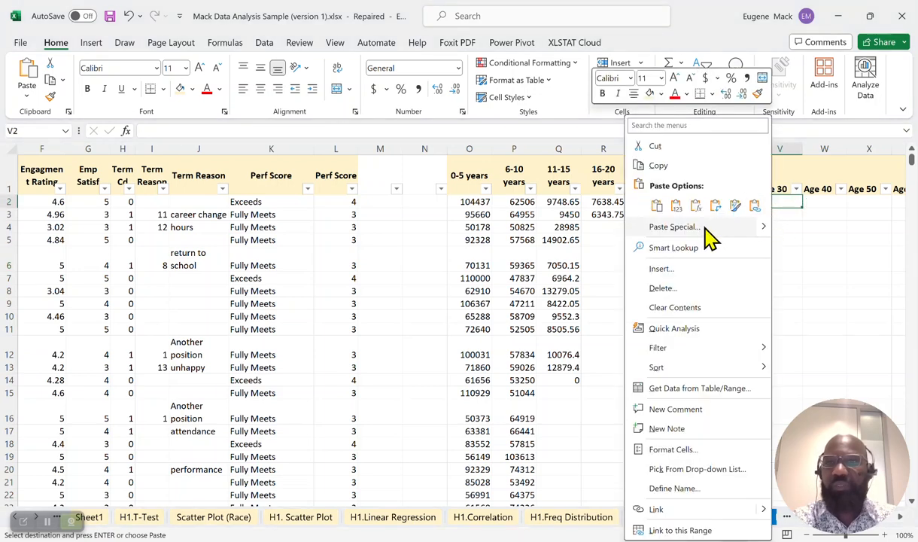
click(660, 211)
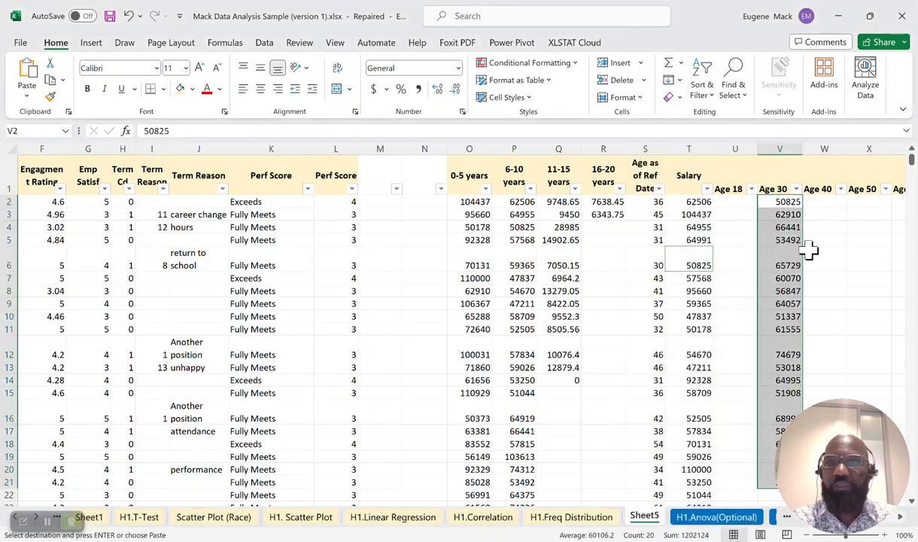
scroll(843, 269, down, 1)
scroll(843, 268, up, 1)
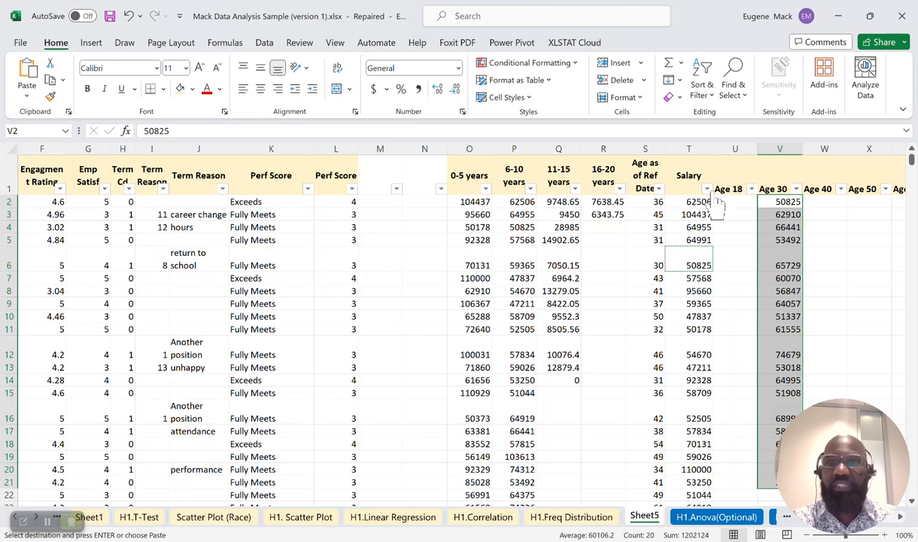
Step: Show only the records with ages 31 to 40 in the "Age as of Ref Date" column
click(659, 190)
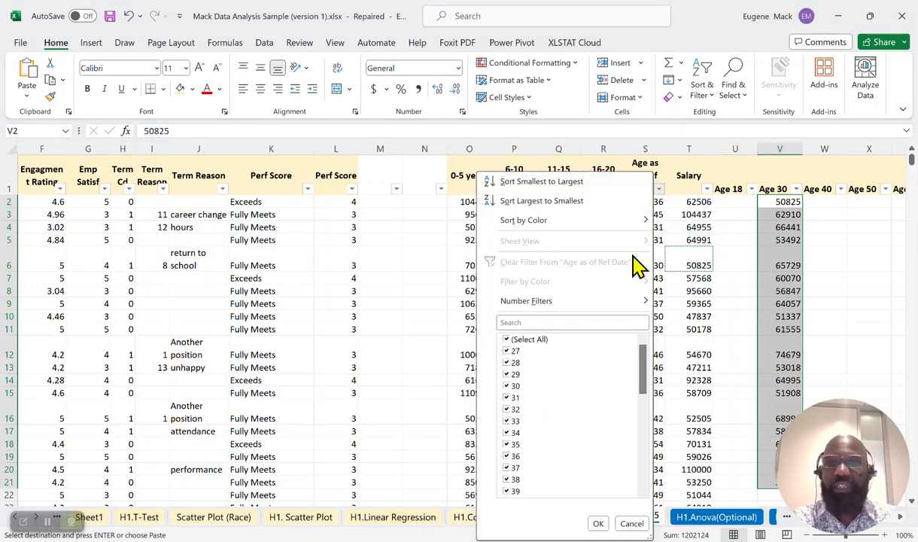
click(508, 343)
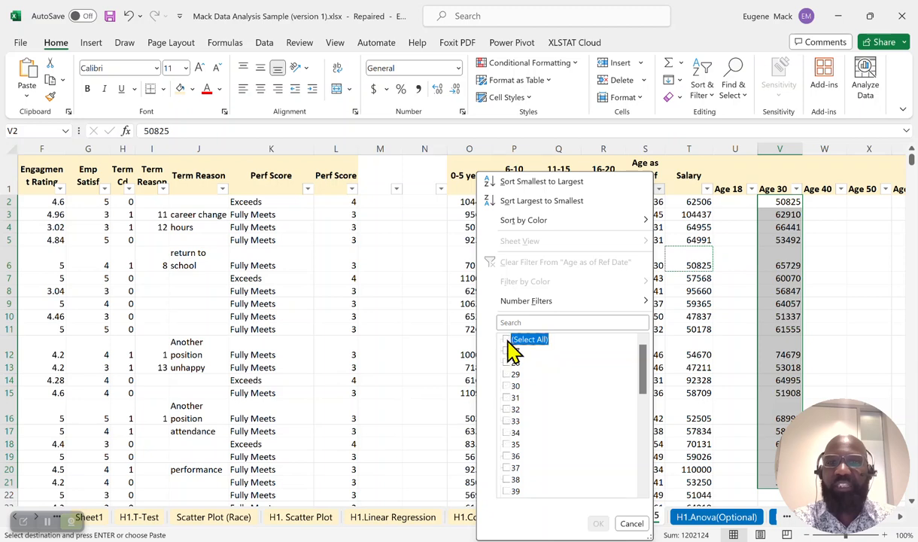
click(509, 398)
click(508, 410)
click(509, 421)
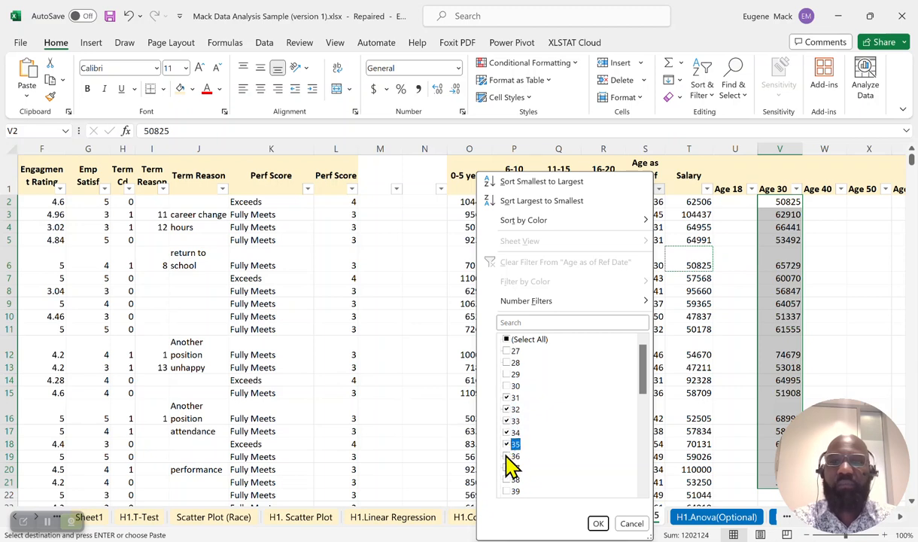
scroll(561, 431, down, 1)
click(508, 431)
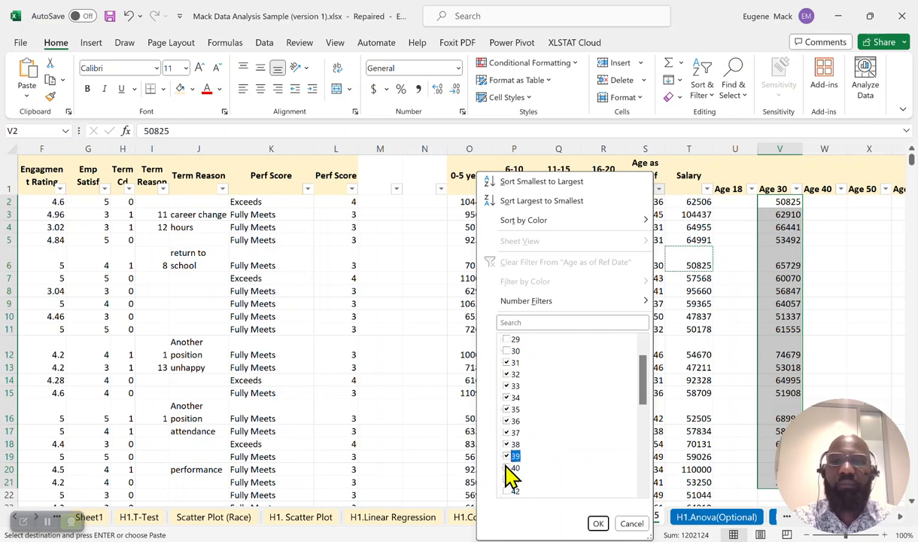
click(508, 468)
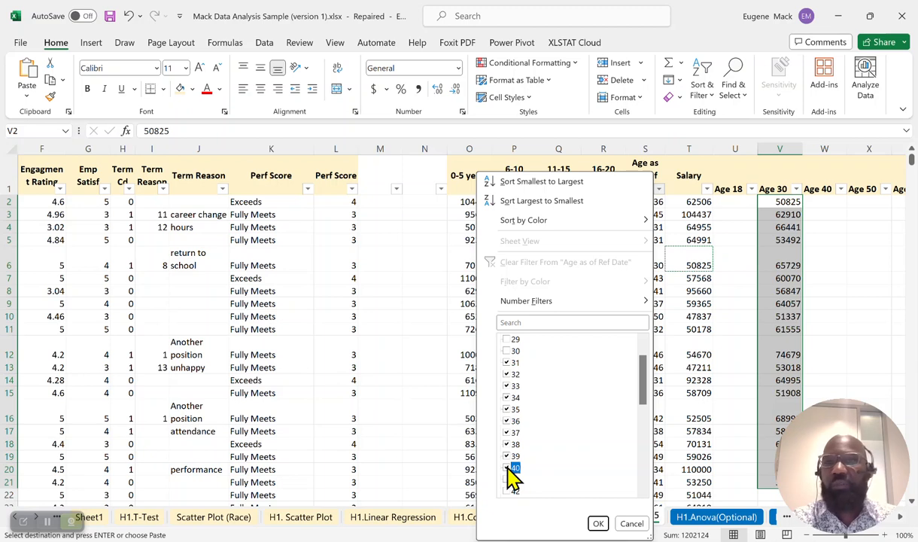
click(507, 467)
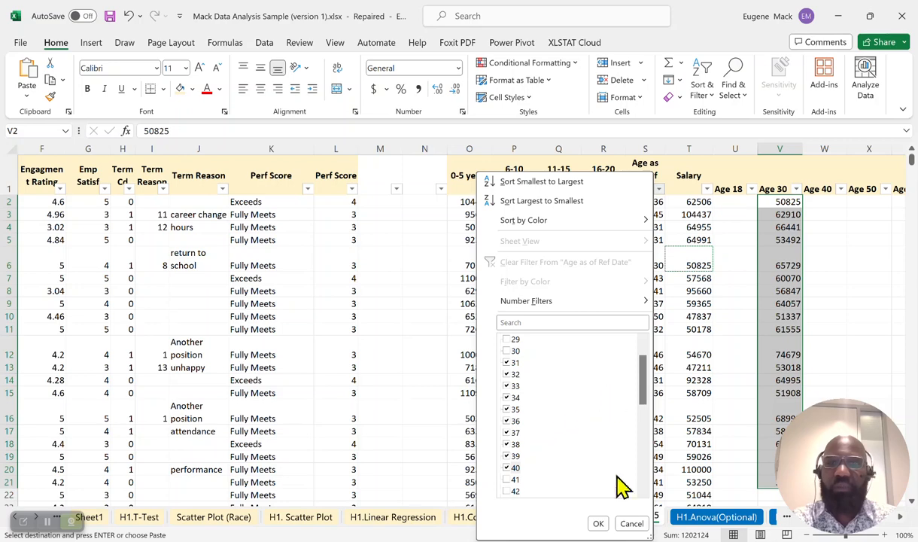
click(599, 523)
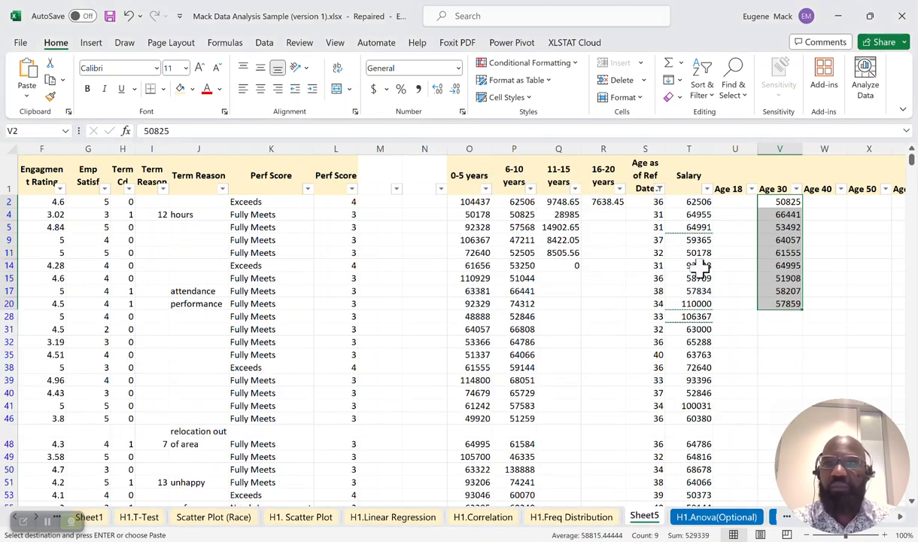
Step: Copy the filtered salaries in column T from T2 to T310 and reselect all ages in the "Age as of Ref Date" filter
drag(697, 201, 711, 395)
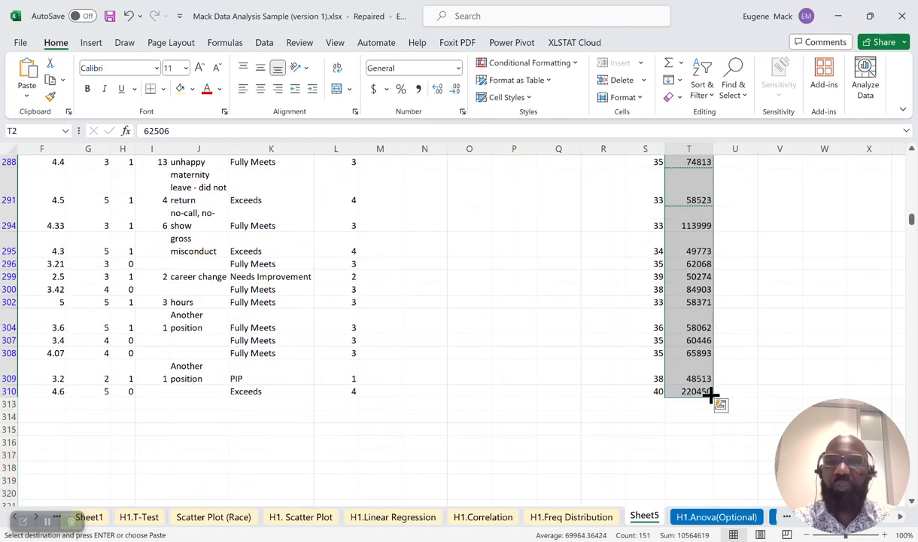
right_click(699, 342)
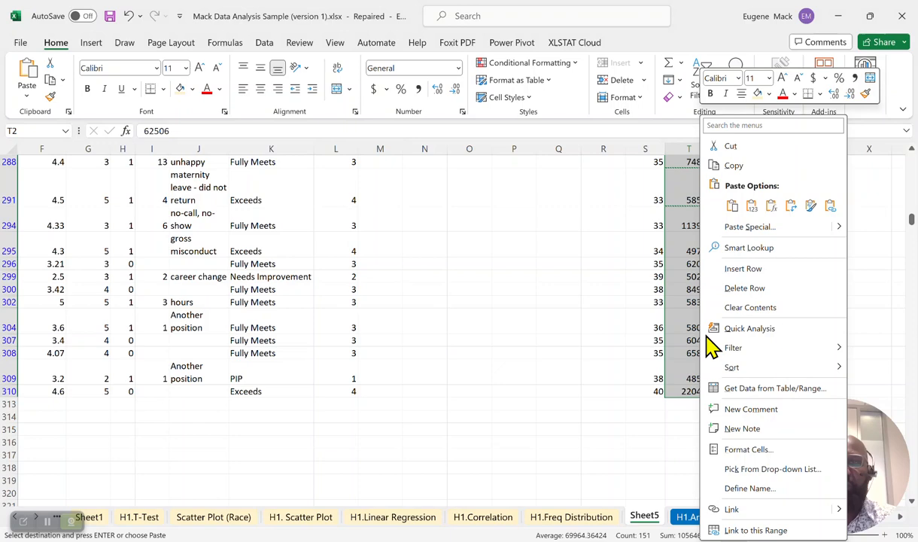
click(733, 166)
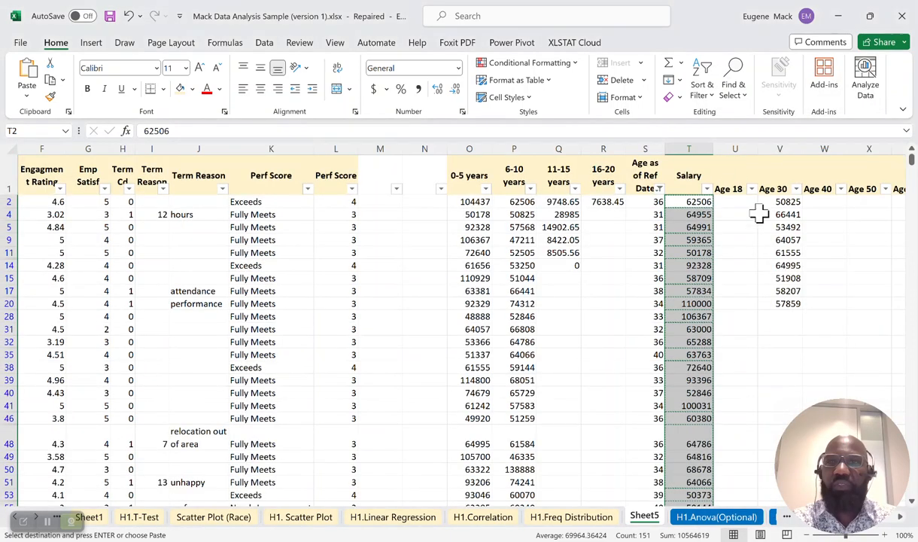
click(659, 188)
click(509, 340)
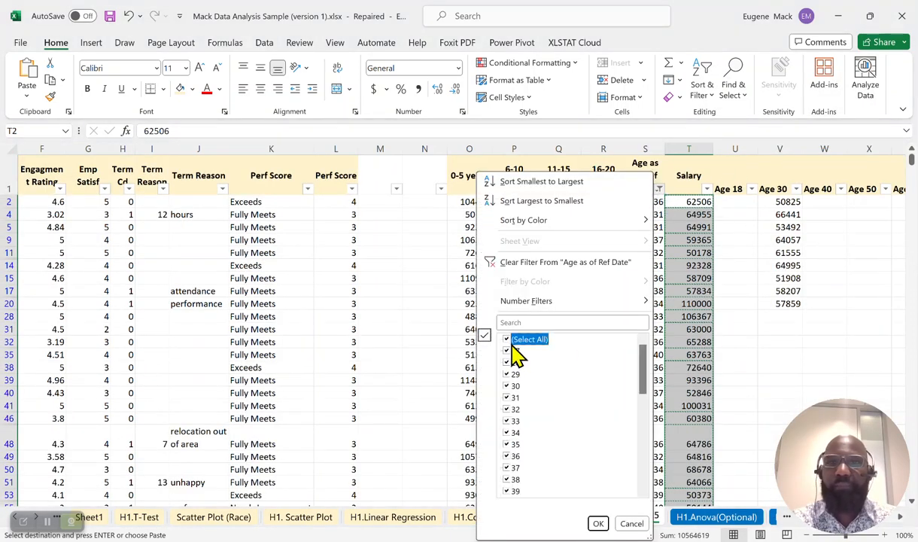
click(598, 523)
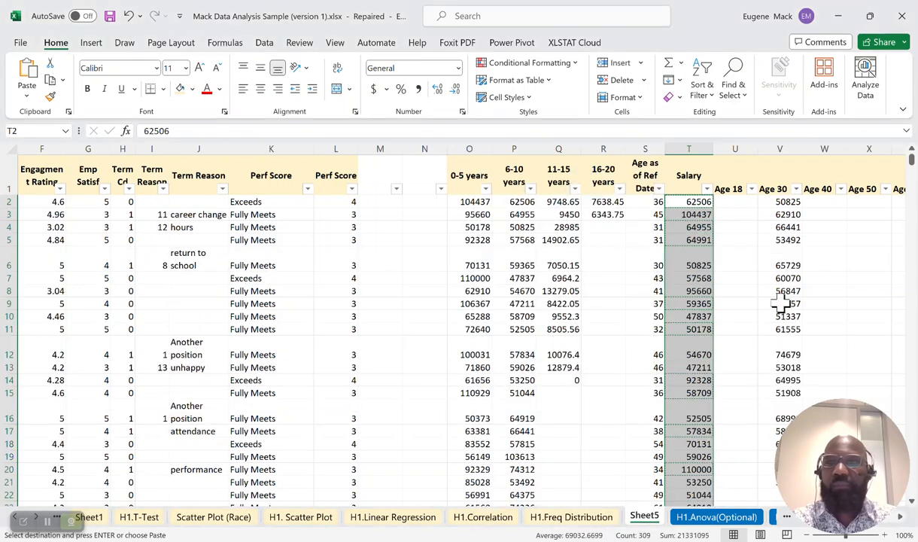
Step: Paste the copied salaries as values into the "Age 40" column starting at W2
click(825, 200)
right_click(825, 201)
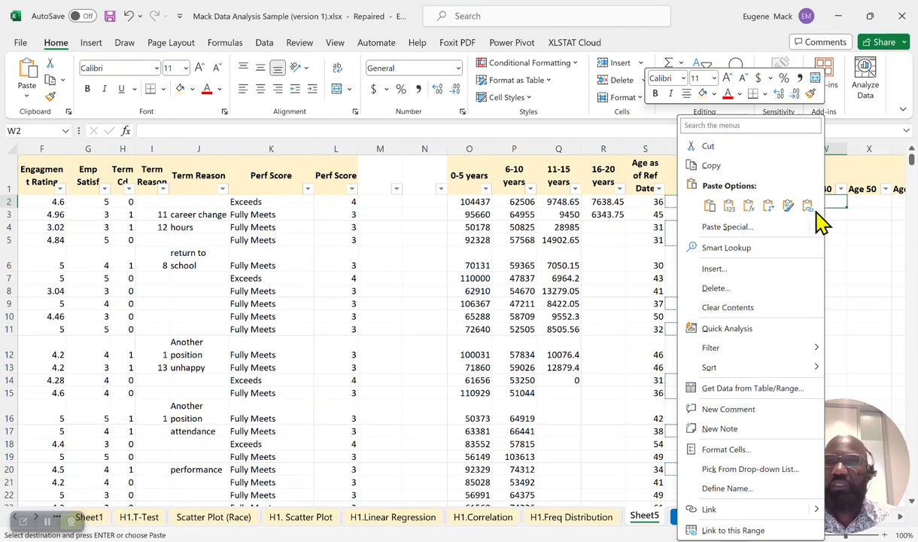
click(729, 206)
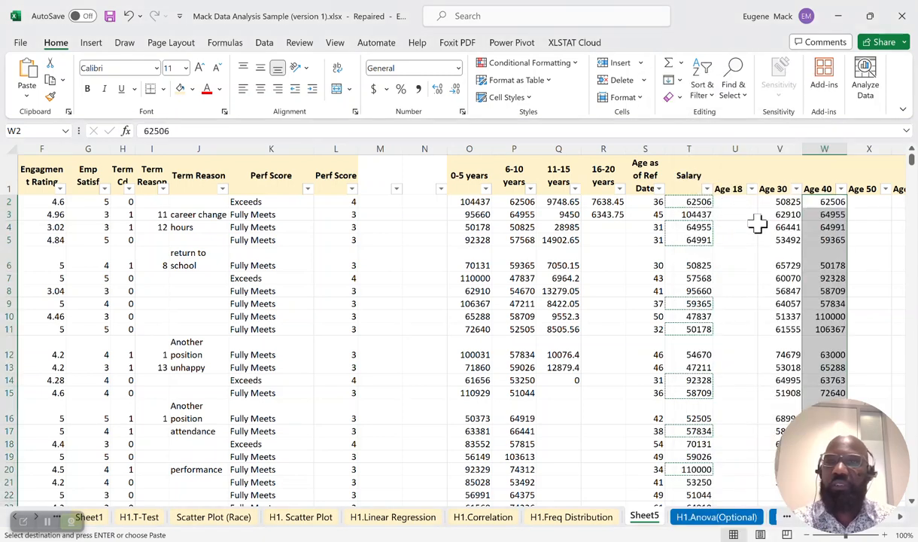
click(870, 277)
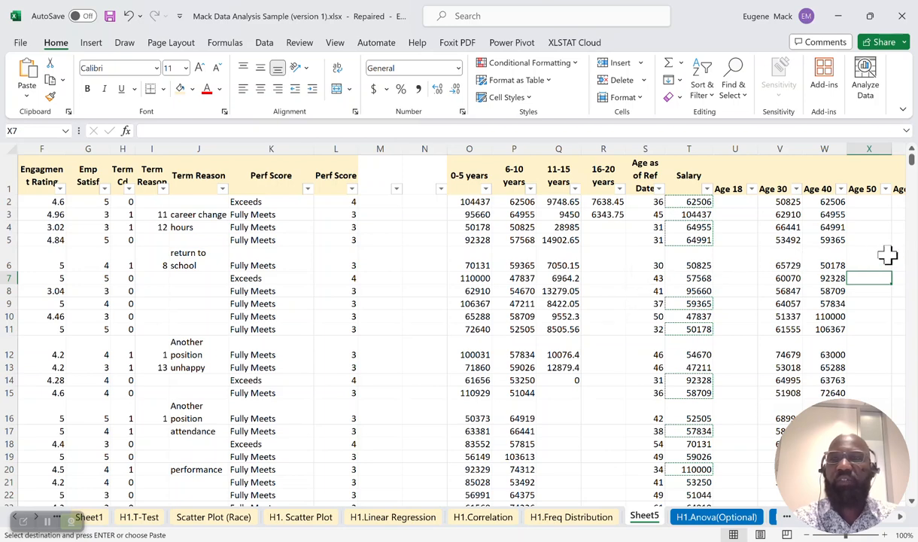
drag(873, 449, 86, 462)
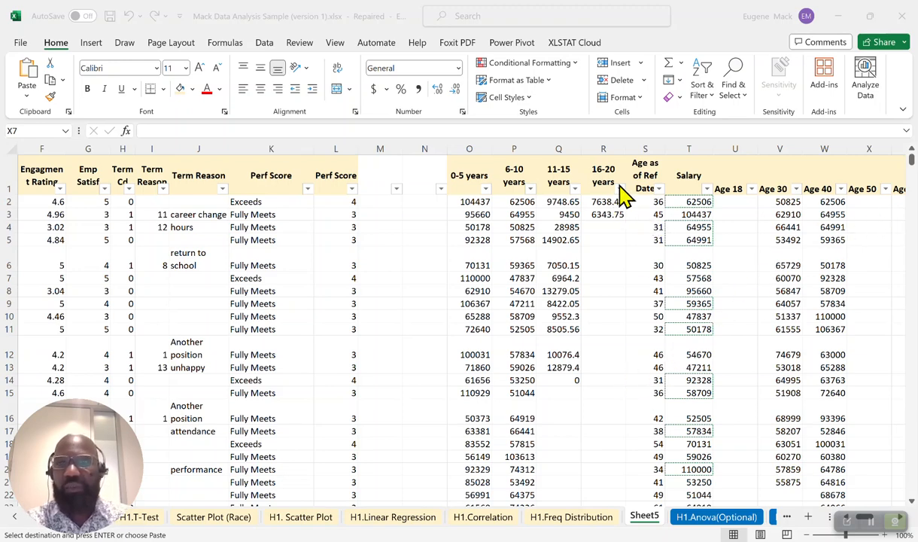
Step: Show only the records with ages 41 to 50 in the "Age as of Ref Date" column
click(658, 189)
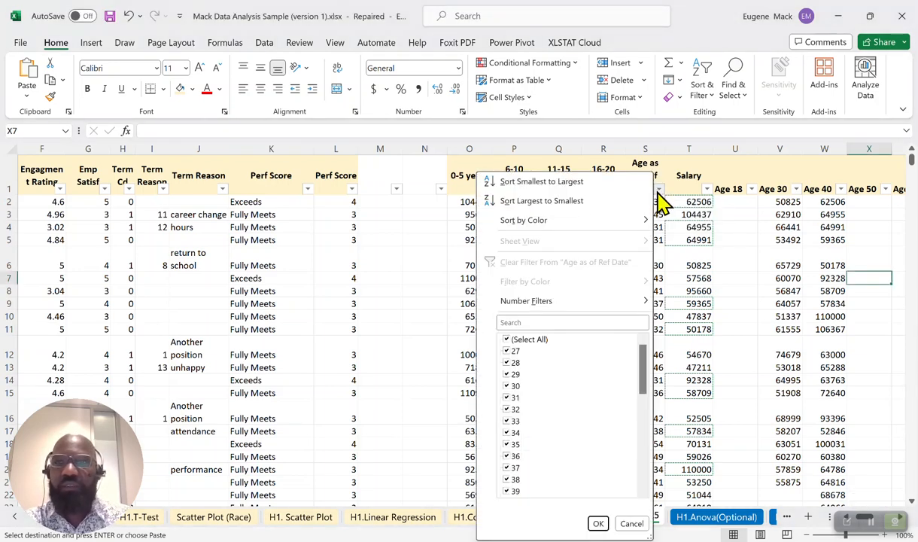
click(508, 340)
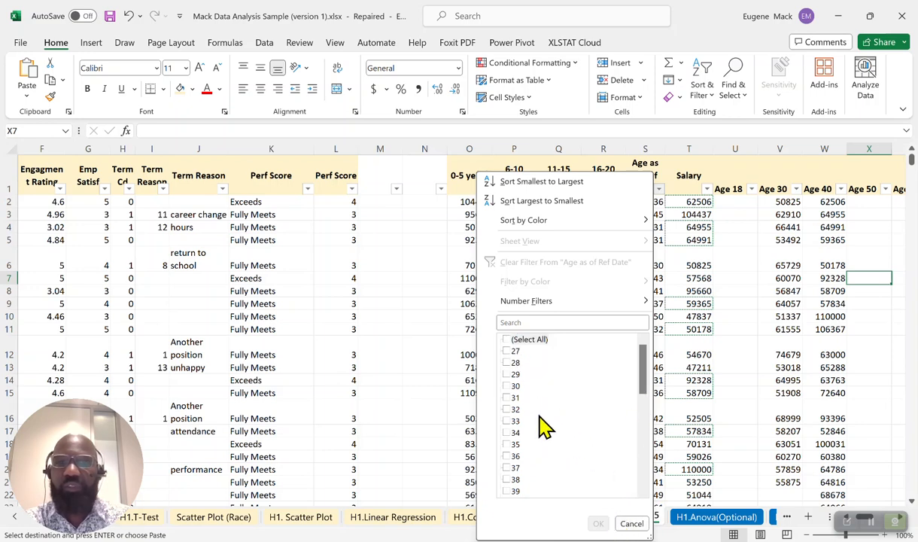
scroll(527, 379, down, 3)
scroll(545, 400, down, 1)
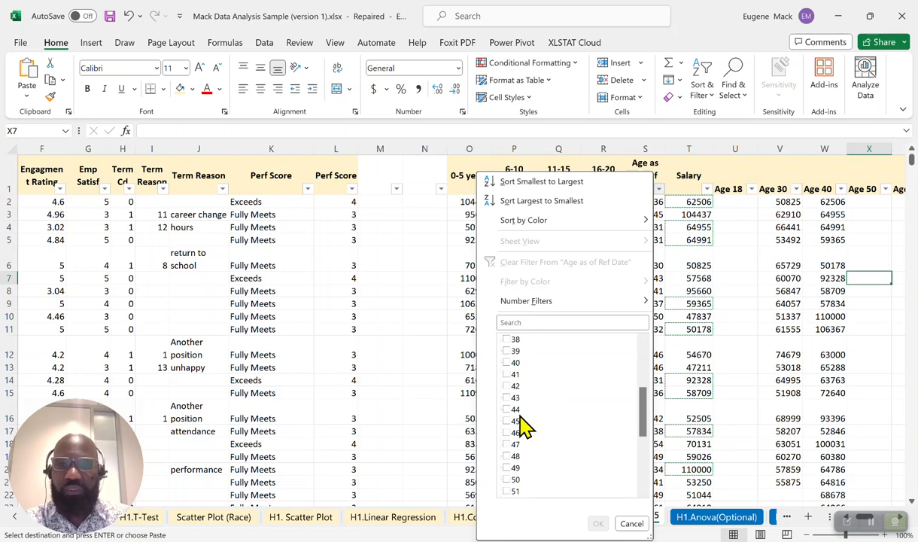
click(508, 375)
click(507, 386)
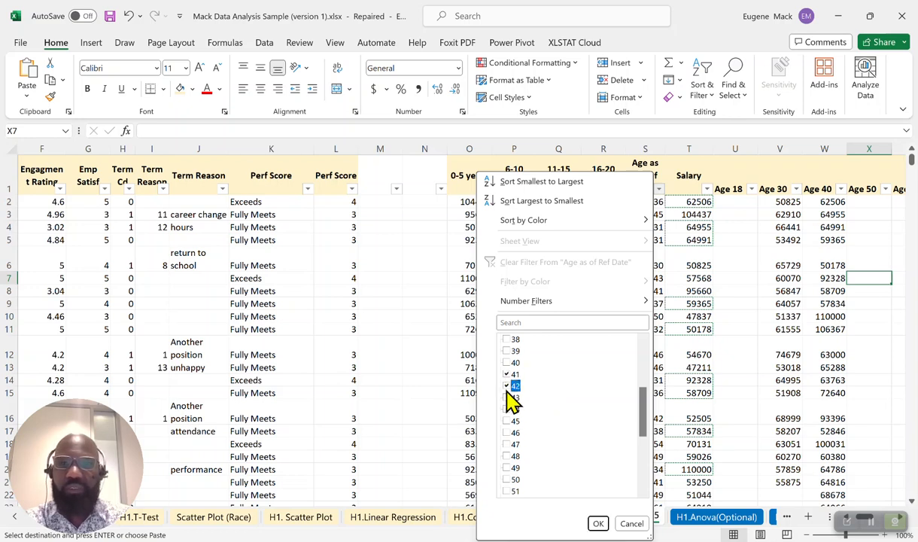
click(508, 398)
click(508, 408)
click(508, 432)
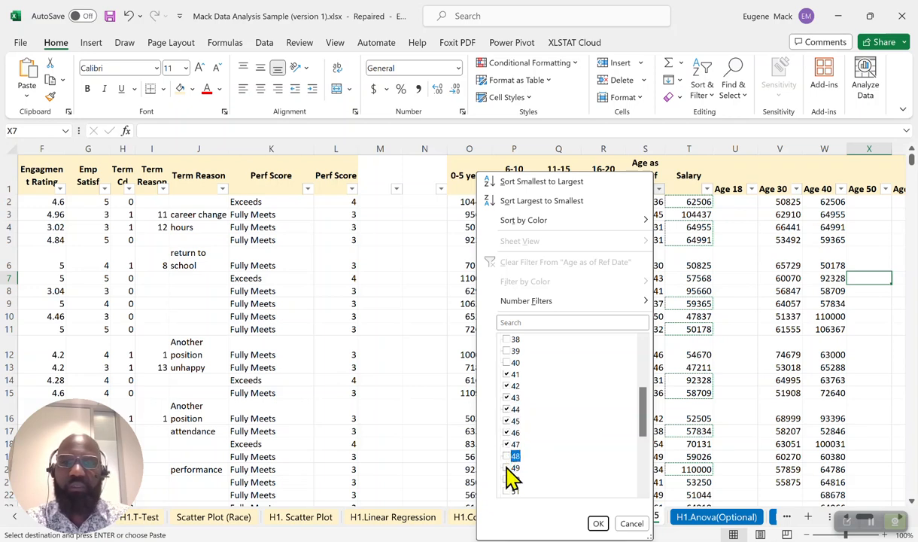
click(508, 456)
click(507, 479)
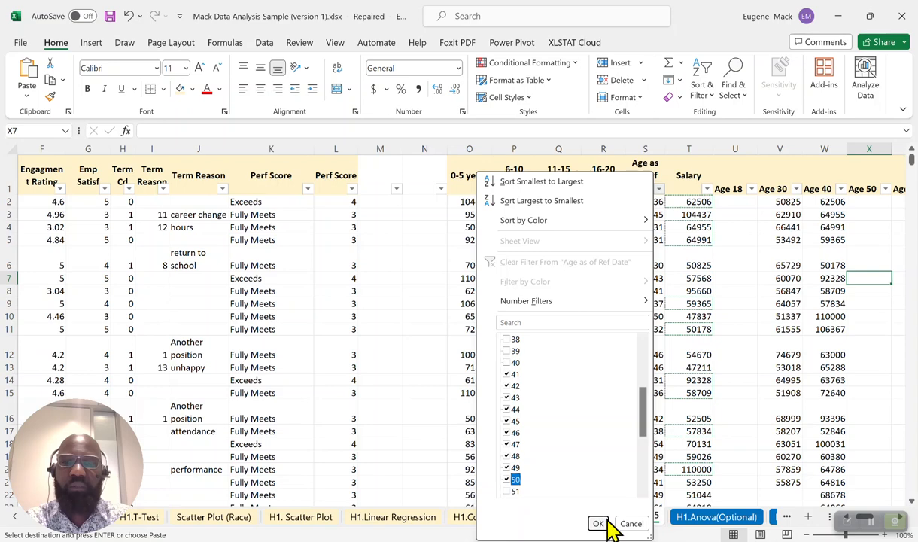
click(598, 523)
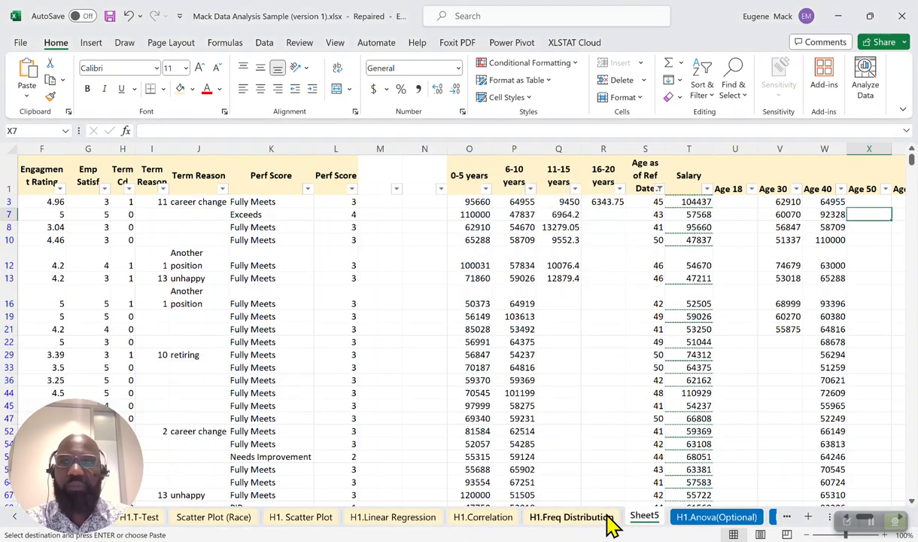
Step: Copy the filtered salaries in column T from T3 down and reselect all ages in the "Age as of Ref Date" filter
drag(681, 203, 699, 446)
right_click(700, 434)
click(760, 63)
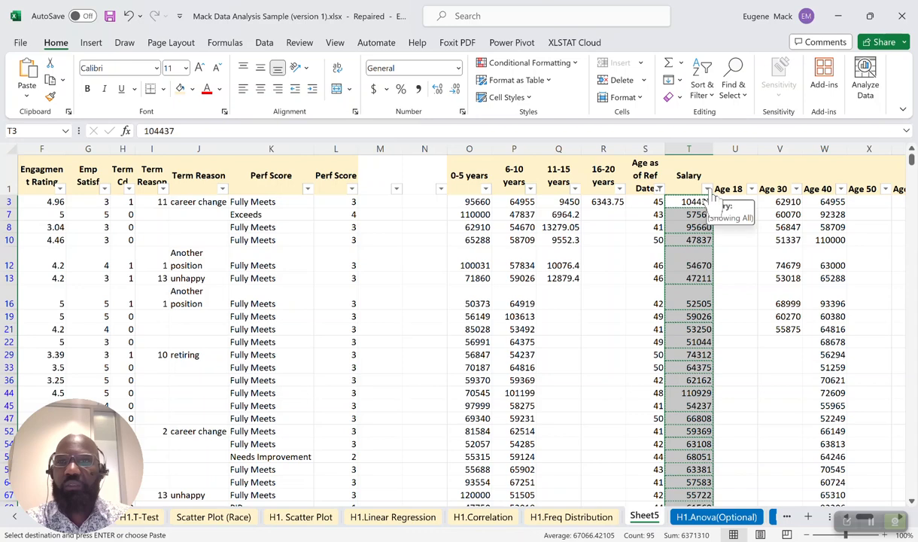
click(659, 188)
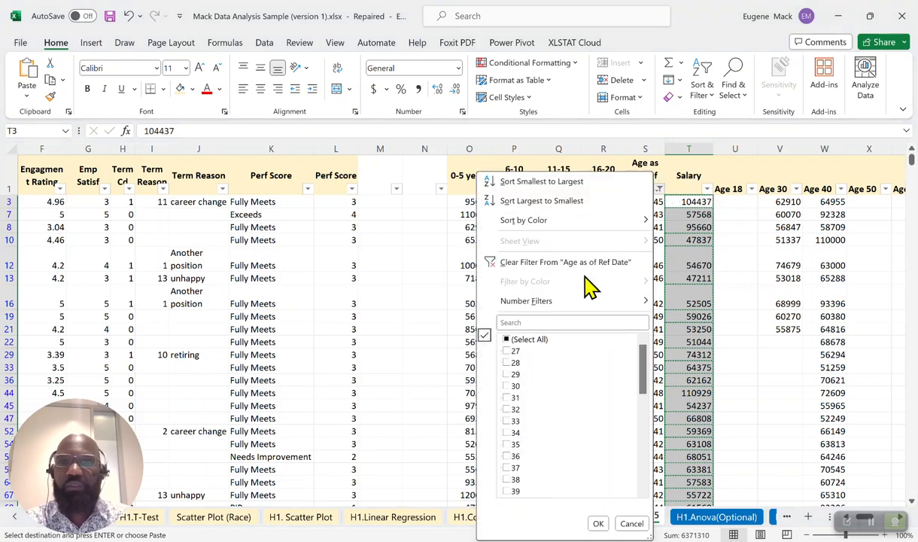
click(509, 340)
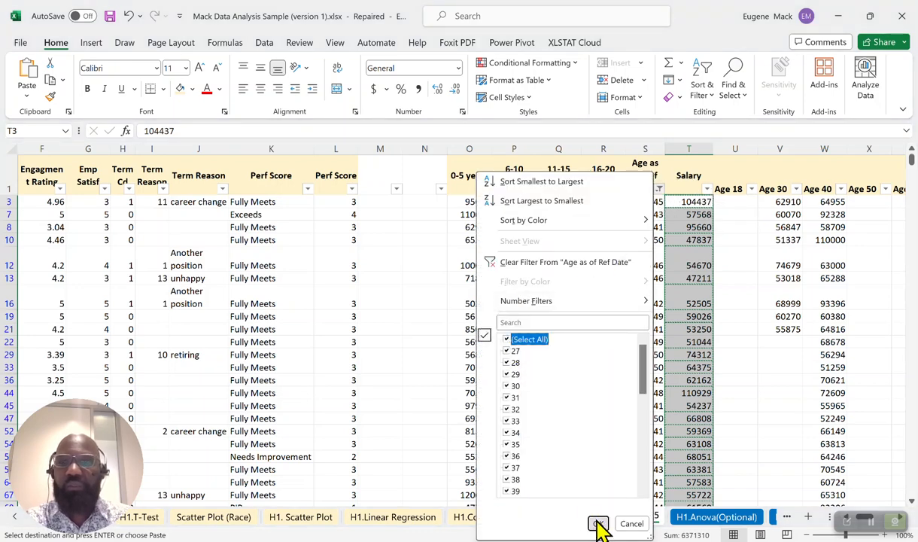
click(597, 524)
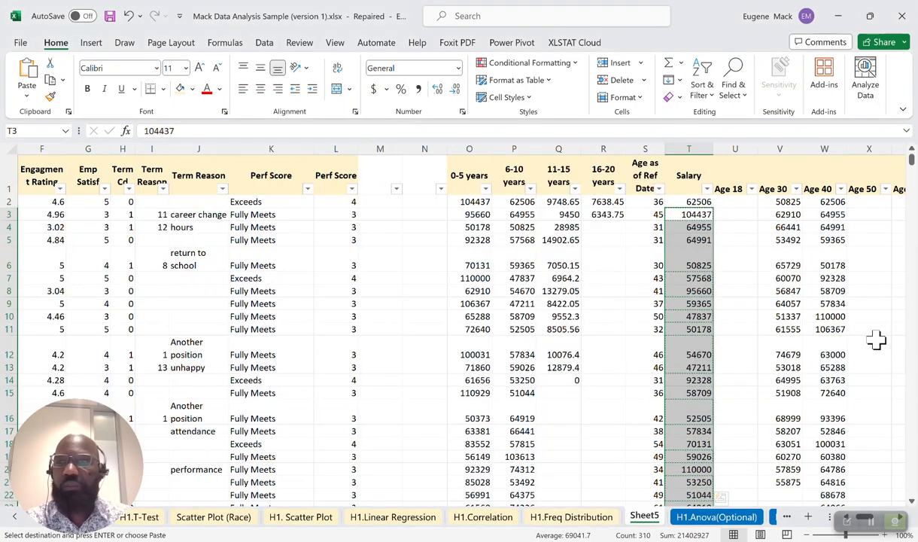
Step: Paste the copied salaries as values into the "Age 50" column starting at X2
click(871, 202)
right_click(871, 201)
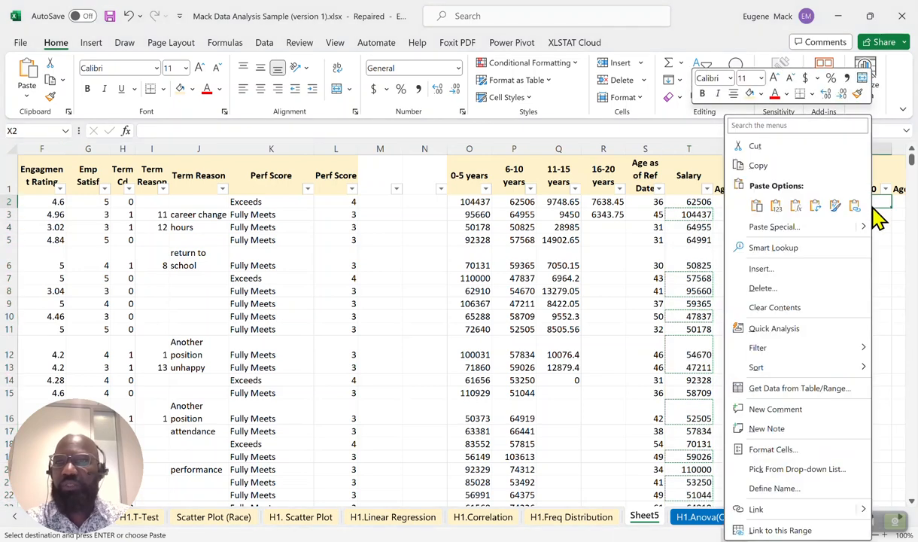
click(781, 210)
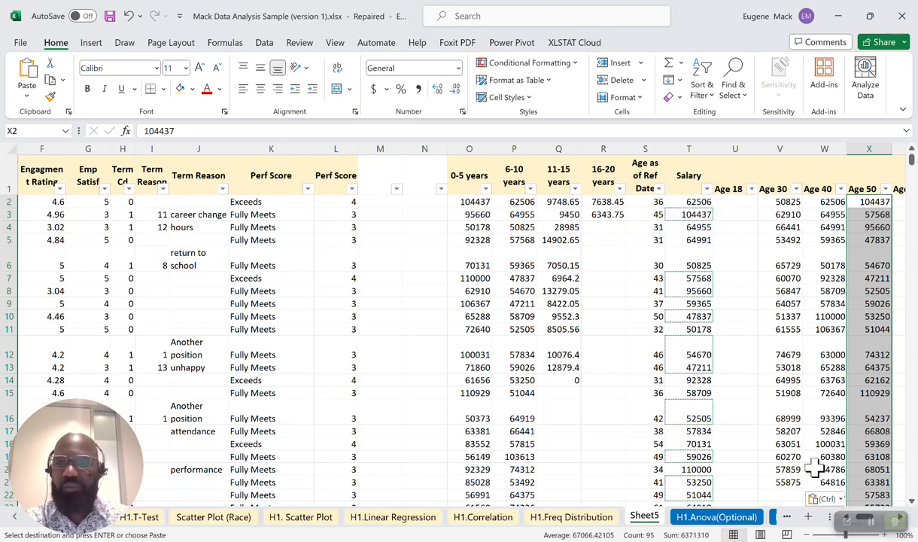
Step: Show only the records with ages 51 to 60 in the "Age as of Ref Date" column
click(659, 191)
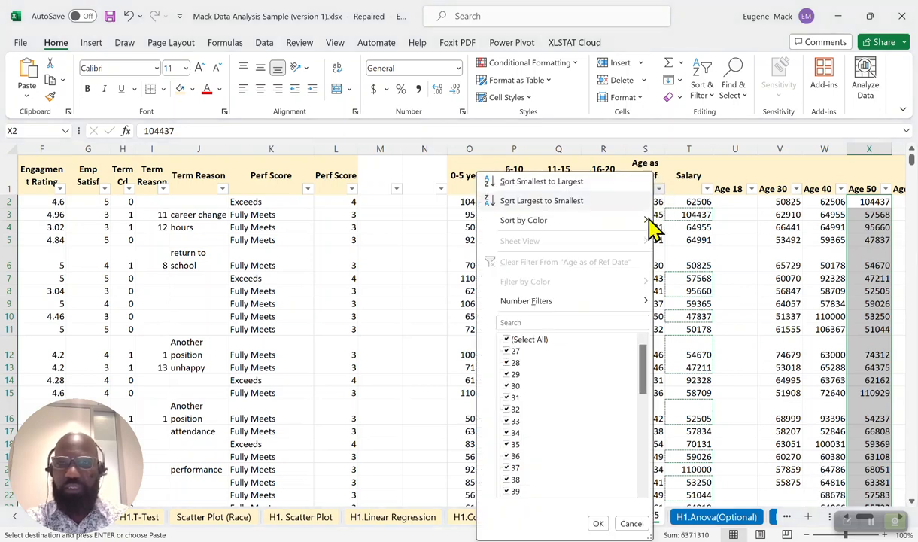
click(507, 340)
drag(644, 381, 645, 465)
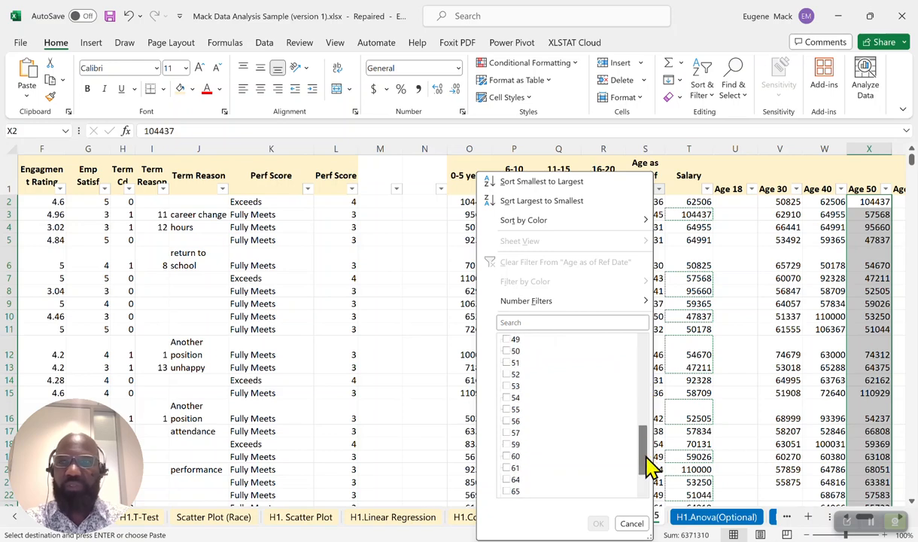
click(506, 363)
click(507, 375)
click(509, 386)
click(510, 398)
click(512, 409)
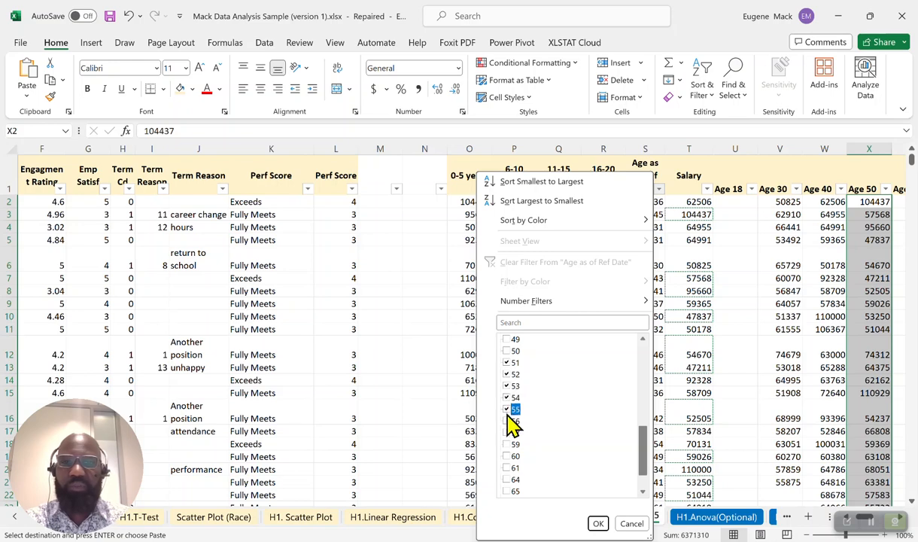
click(510, 432)
click(509, 444)
click(507, 457)
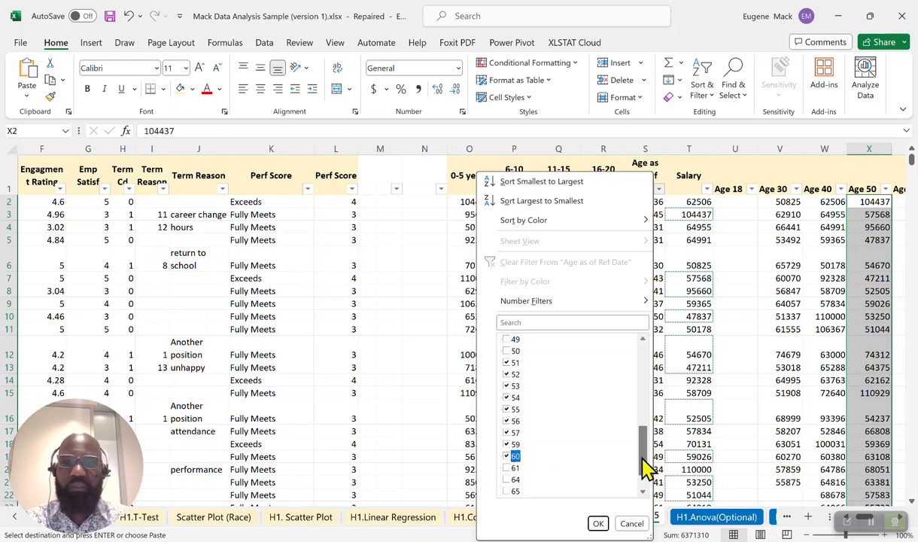
click(598, 524)
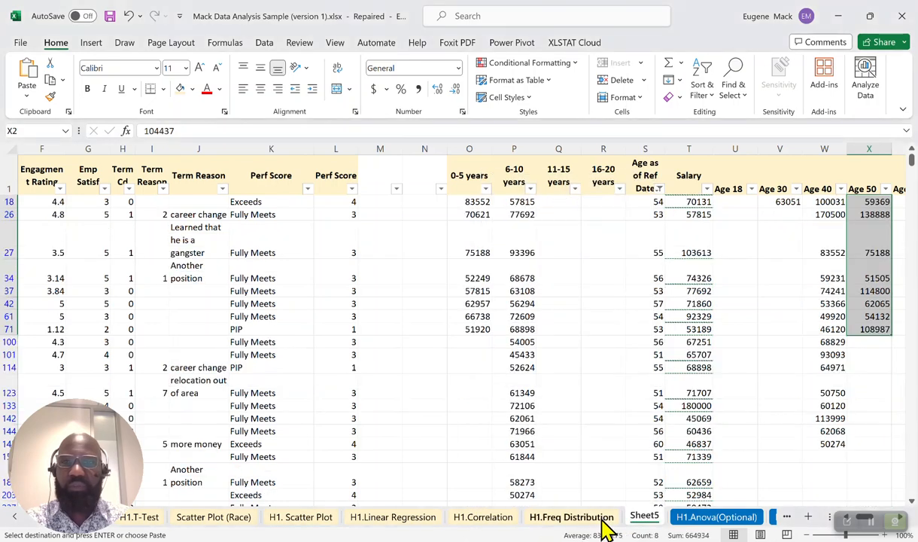
Step: Copy the filtered salaries in column T from T18 down and reselect all ages in the "Age as of Ref Date" filter
drag(696, 206, 697, 461)
right_click(696, 460)
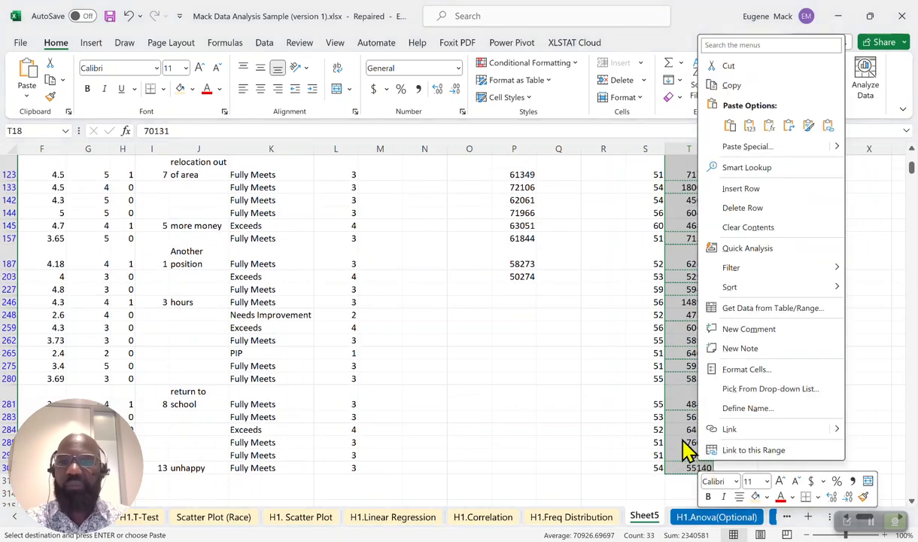
click(737, 88)
scroll(703, 197, up, 4)
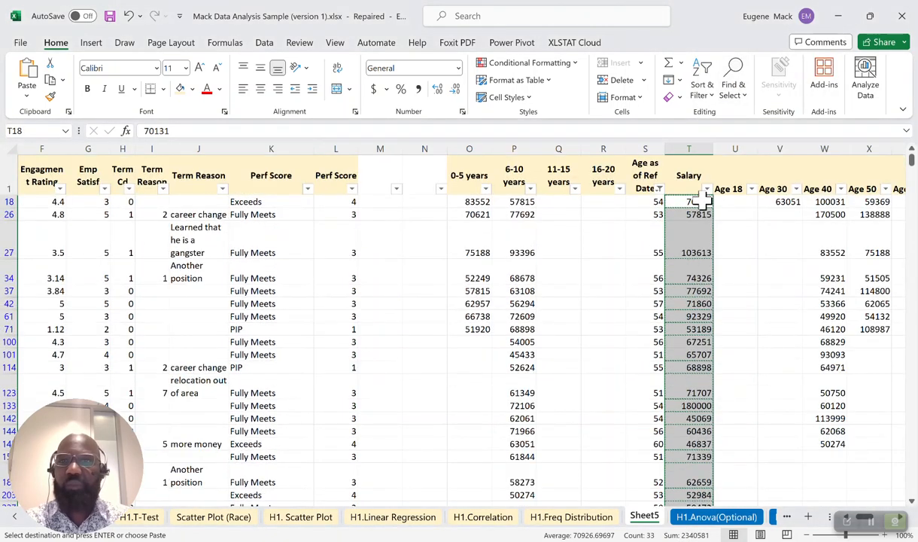
click(660, 189)
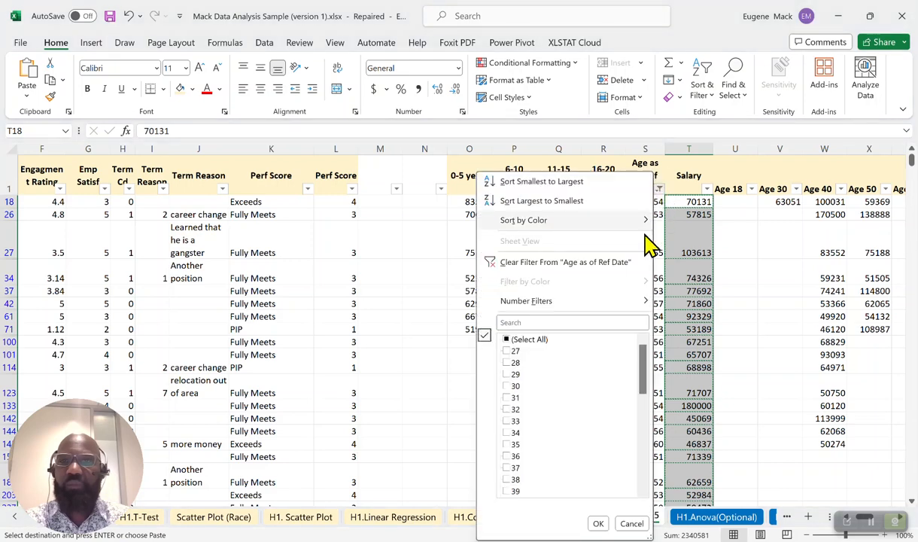
click(512, 340)
click(598, 523)
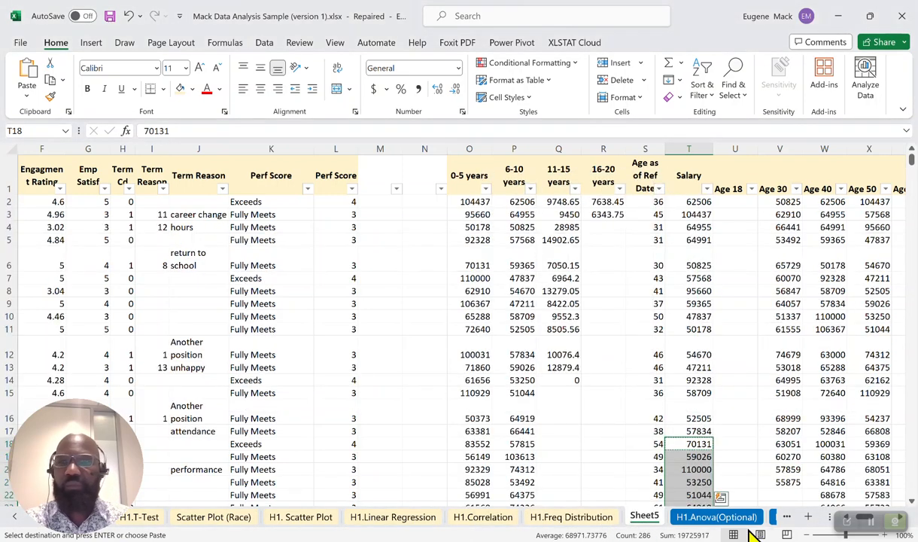
Step: Paste the copied salaries as values into the "Age 60" column starting at Y2
click(895, 203)
key(Right)
key(Right)
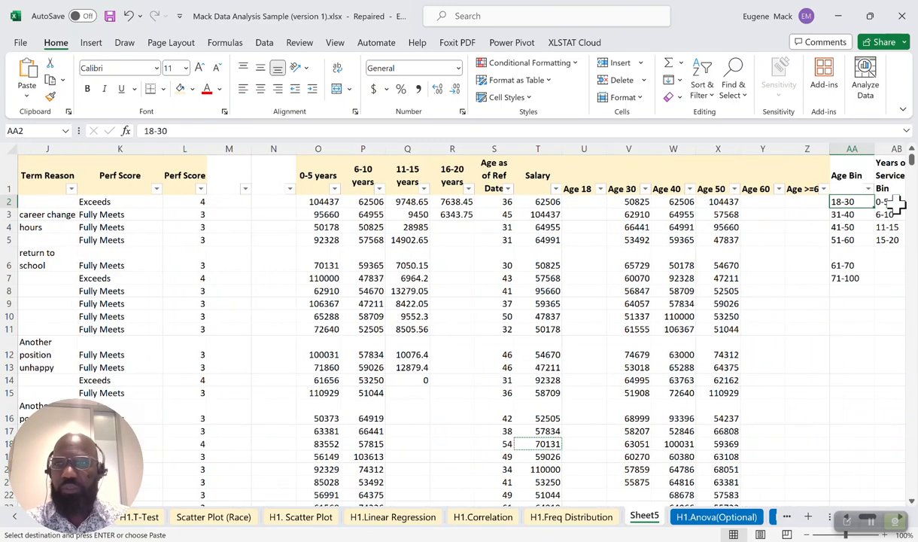
click(766, 199)
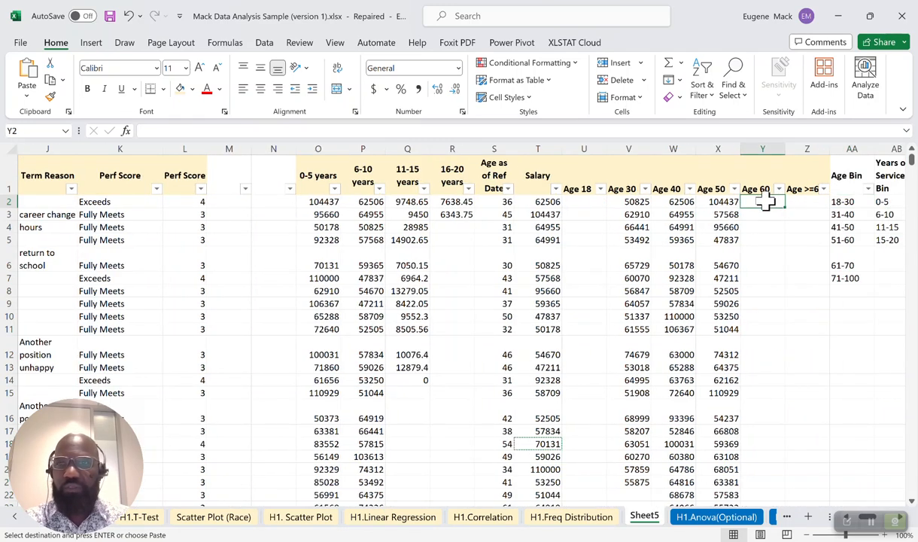
right_click(766, 200)
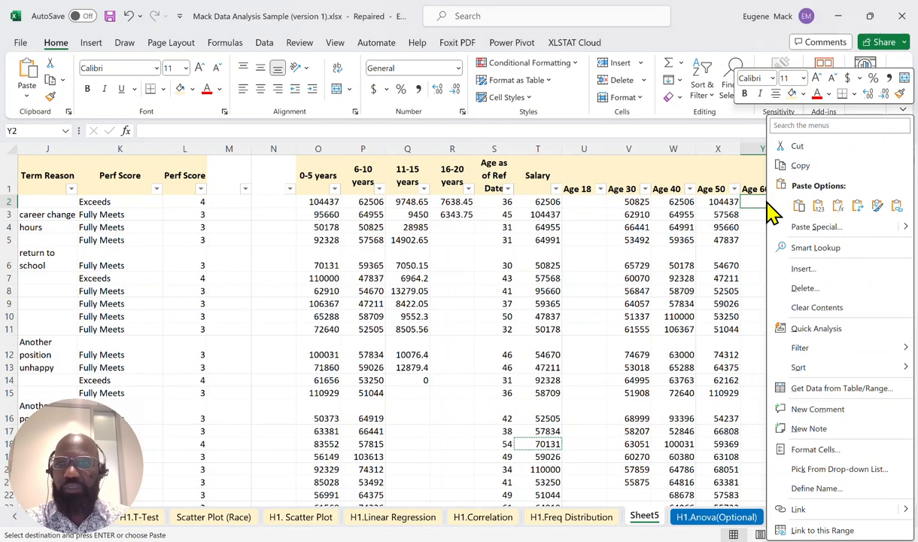
click(823, 212)
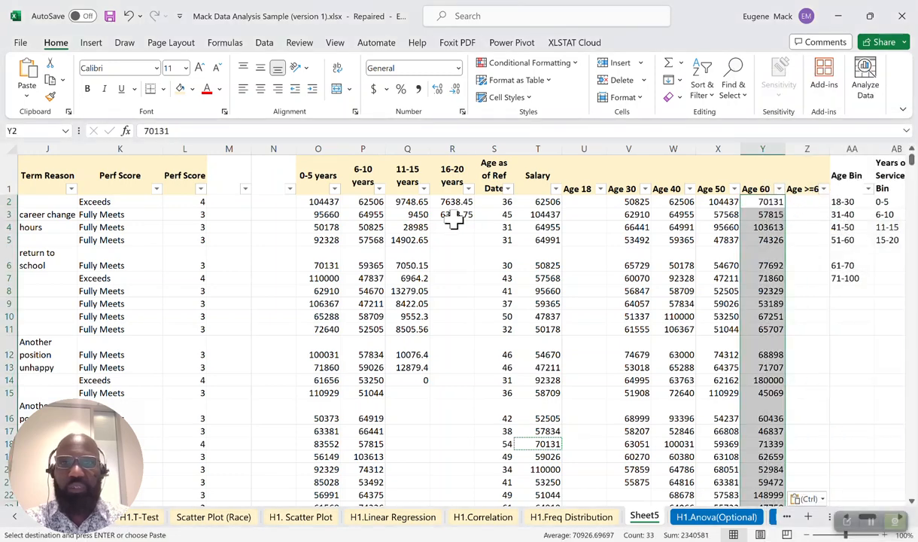
Step: Show only the records with ages 61, 64, 65, 67, 68 and 69 in the "Age as of Ref Date" column
click(507, 188)
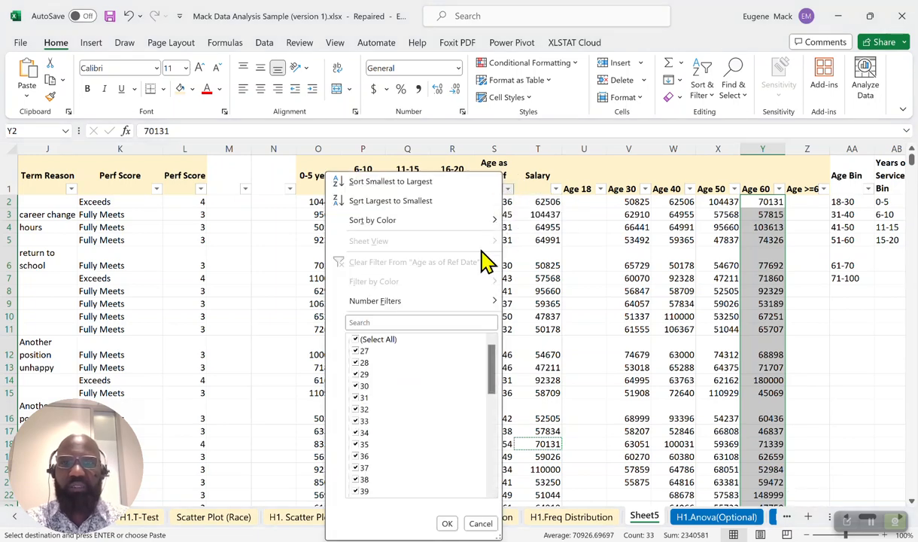
click(356, 340)
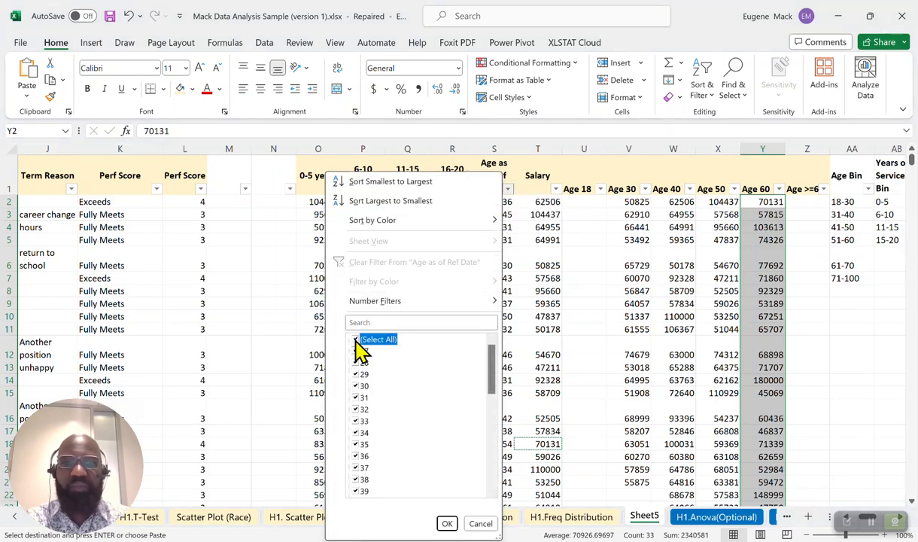
drag(487, 378, 483, 478)
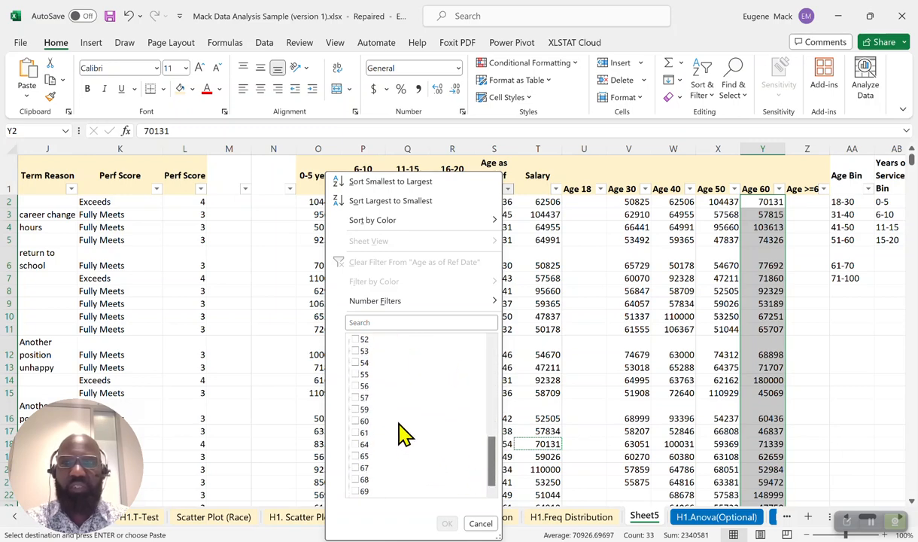
click(355, 432)
click(355, 444)
click(355, 456)
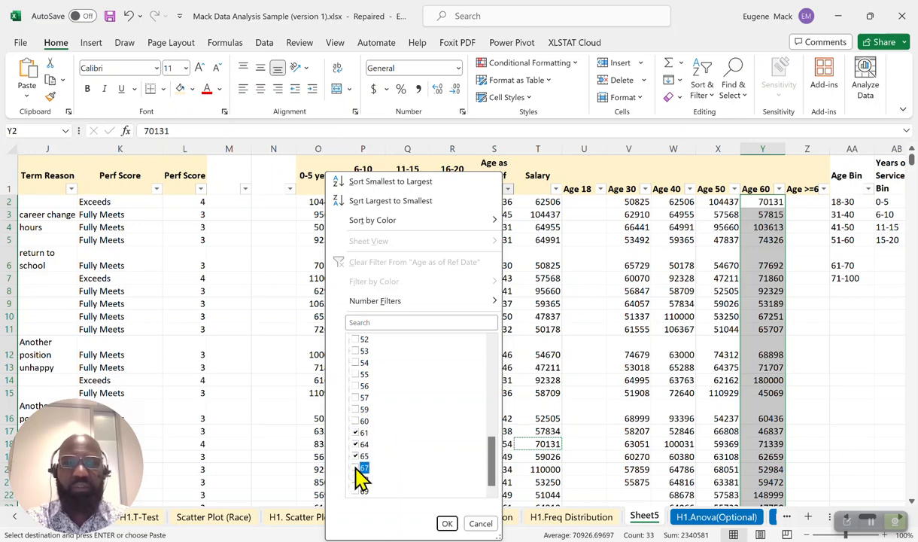
click(356, 469)
click(356, 480)
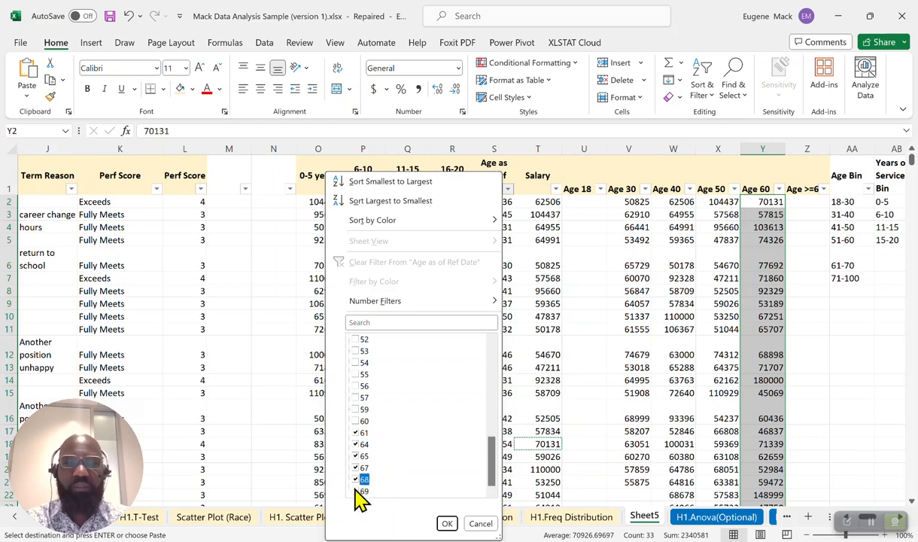
click(356, 491)
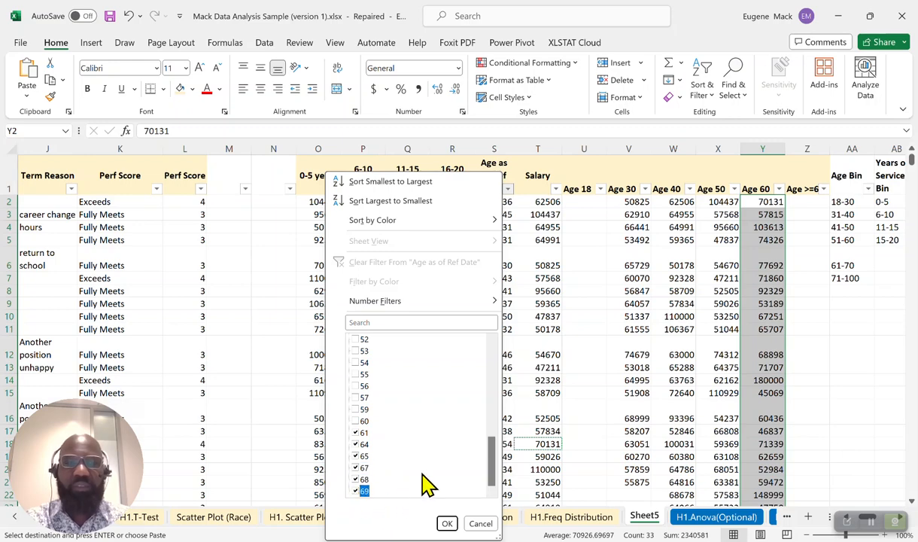
click(446, 524)
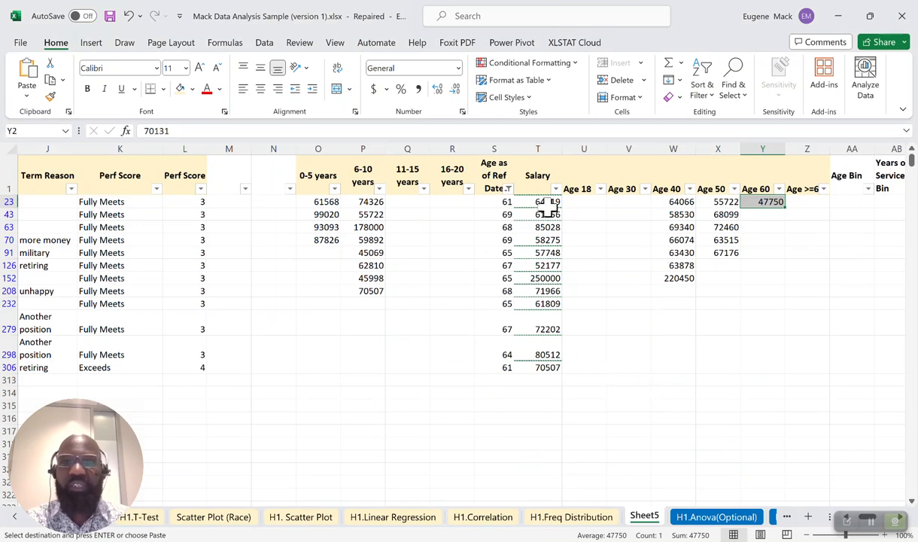
Step: Copy the filtered salaries in column T from T23 to T306 and reselect all ages in the "Age as of Ref Date" filter
drag(546, 200, 536, 364)
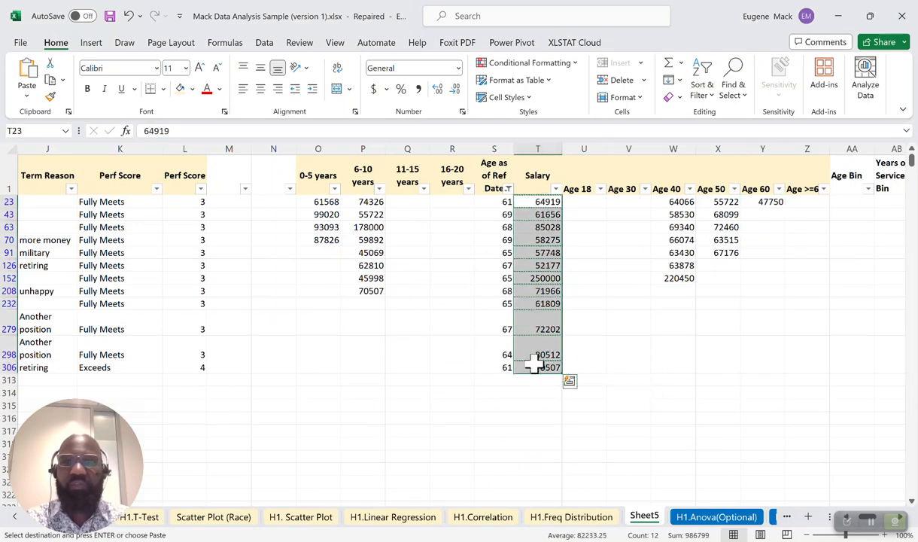
right_click(537, 369)
click(570, 166)
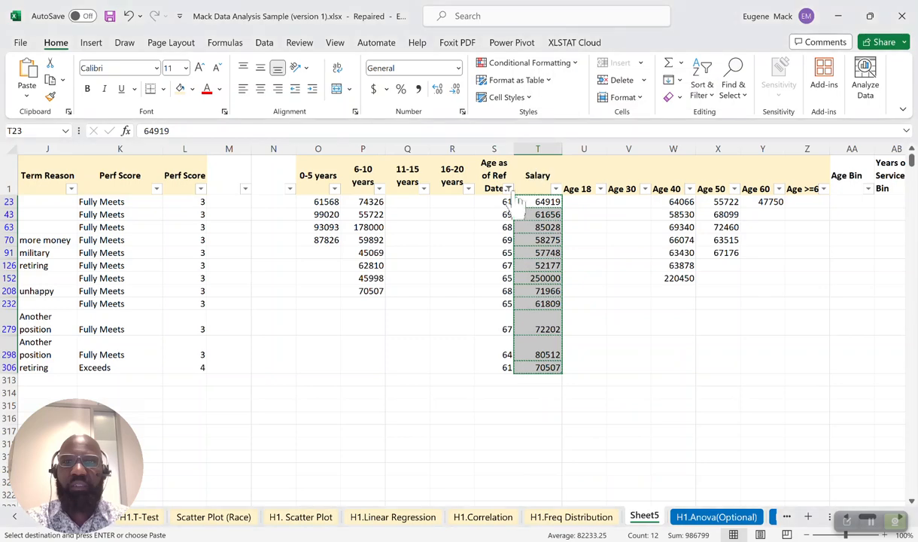
click(508, 189)
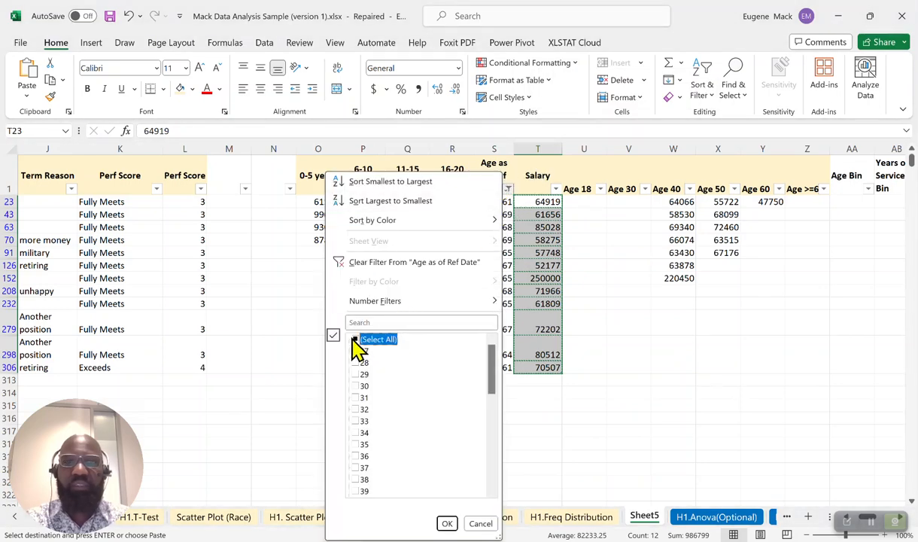
click(354, 339)
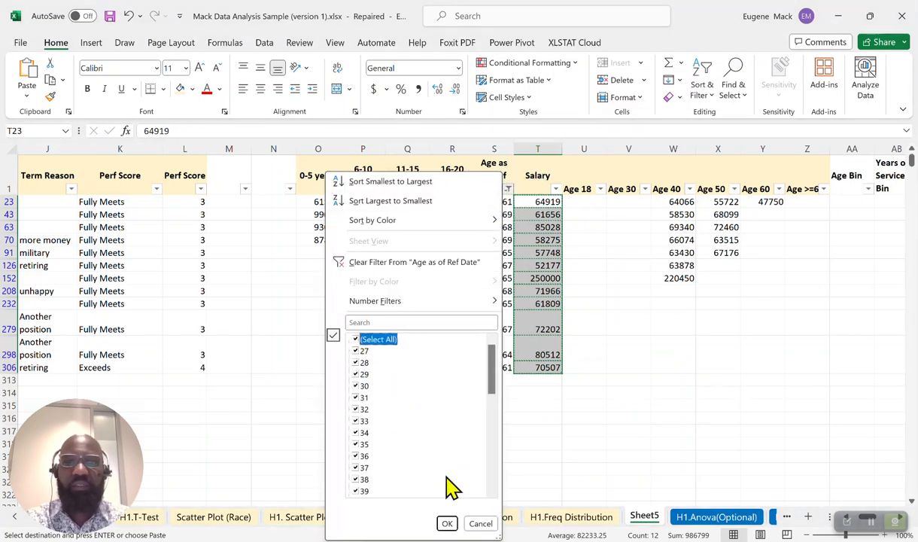
click(447, 523)
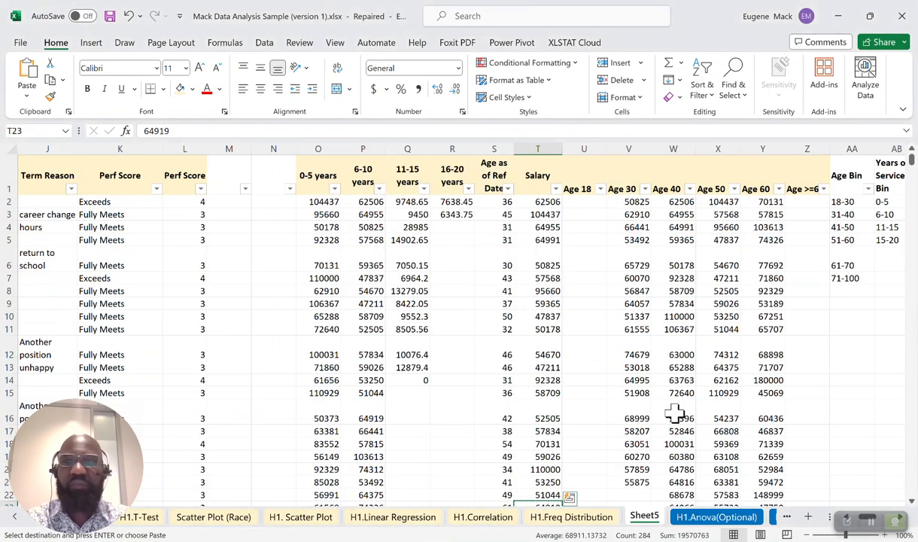
Step: Paste the copied salaries as values into the "Age >=61" column starting at Z2
right_click(807, 201)
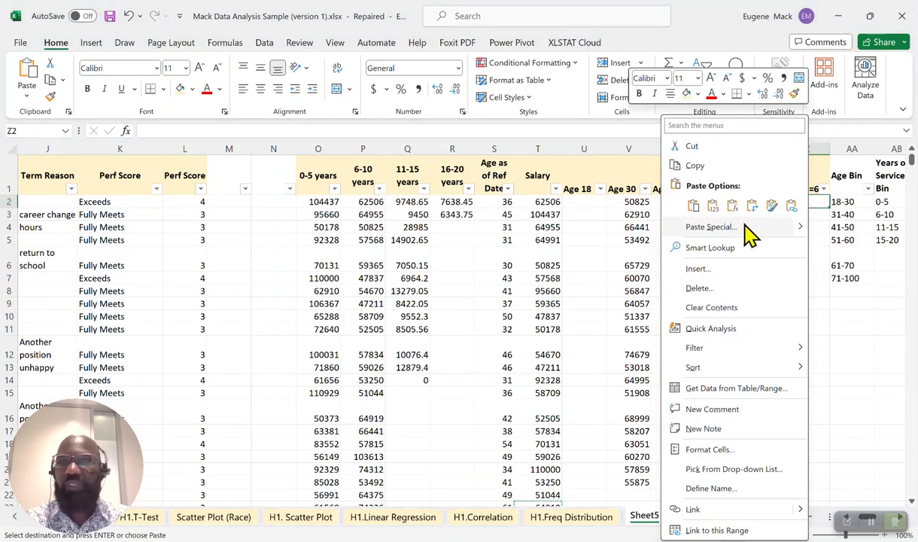
click(717, 210)
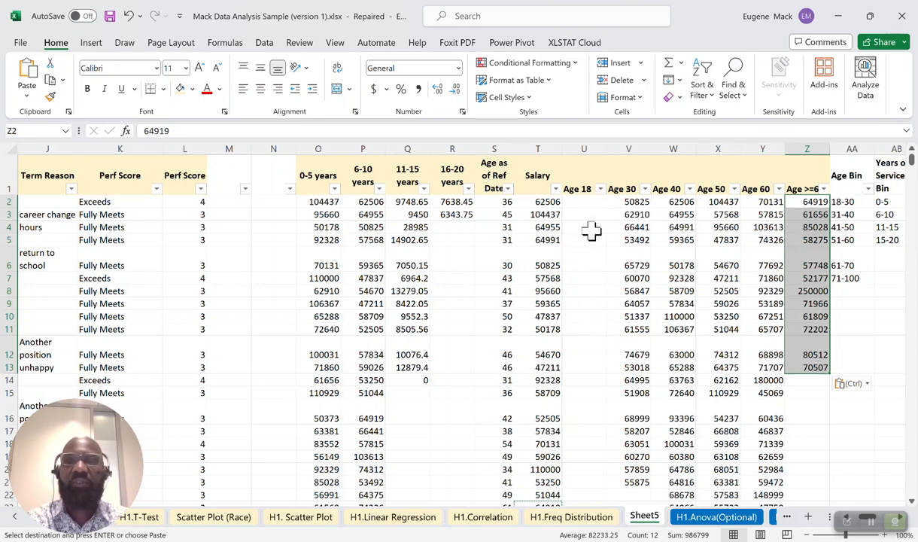
Step: Change the font color of the "Age 18" header in U1 to red
click(578, 190)
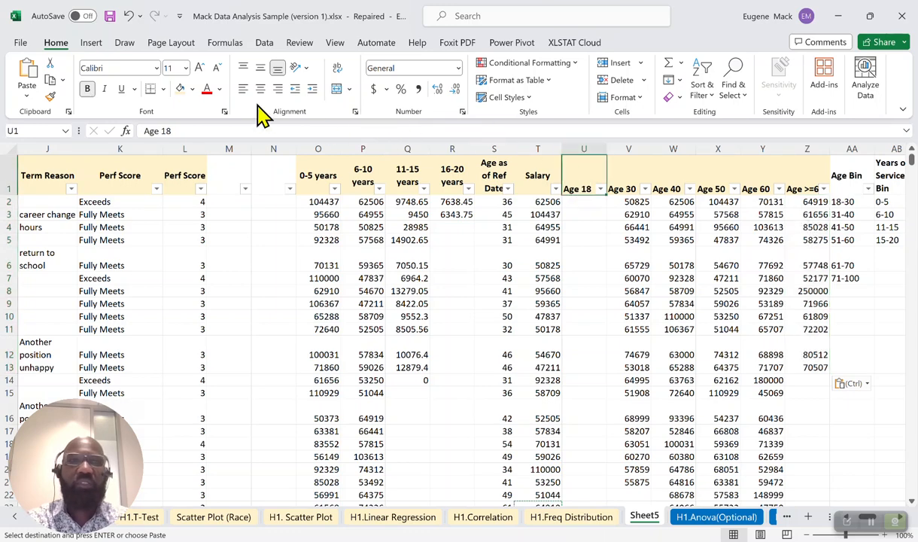
click(209, 91)
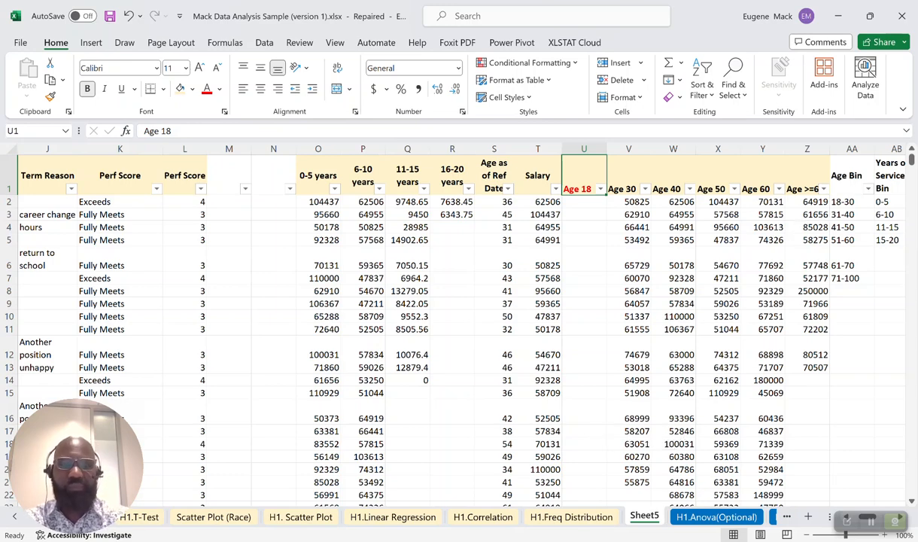
key(alt+Tab)
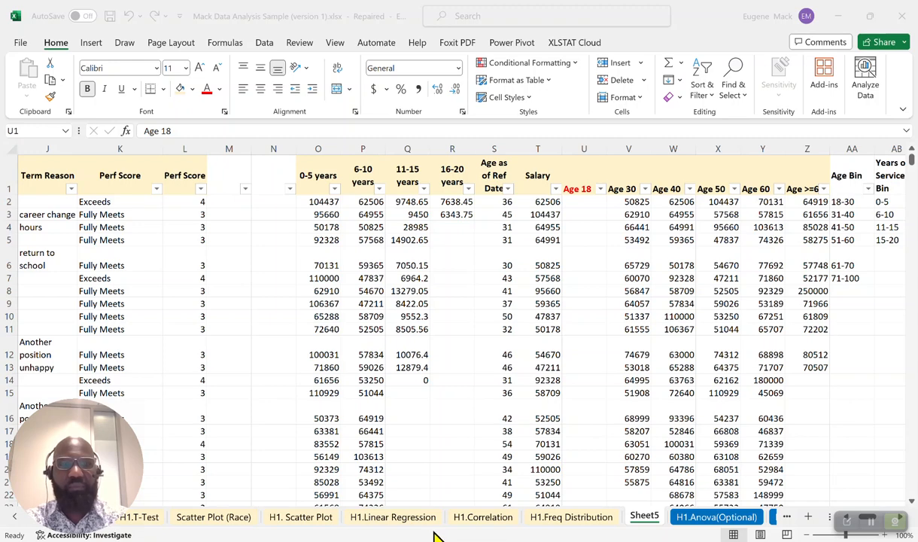
key(alt+Tab)
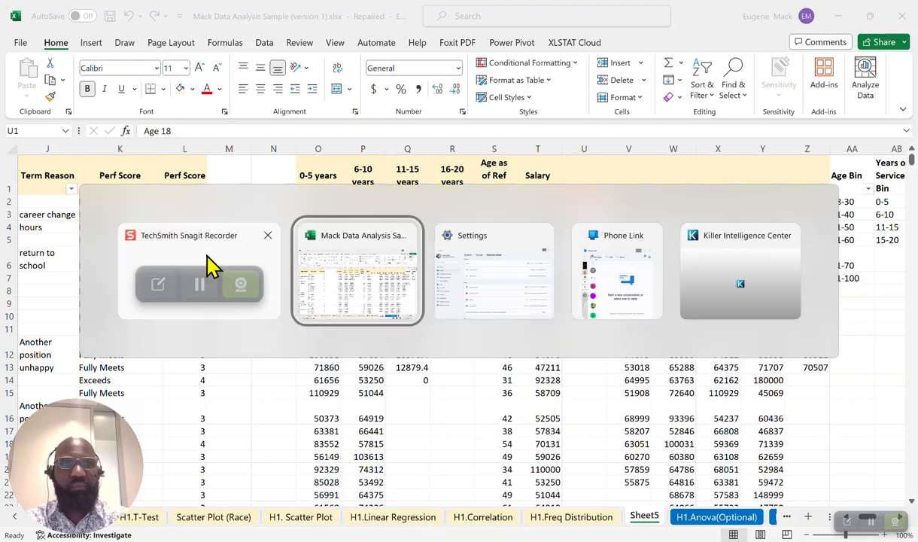